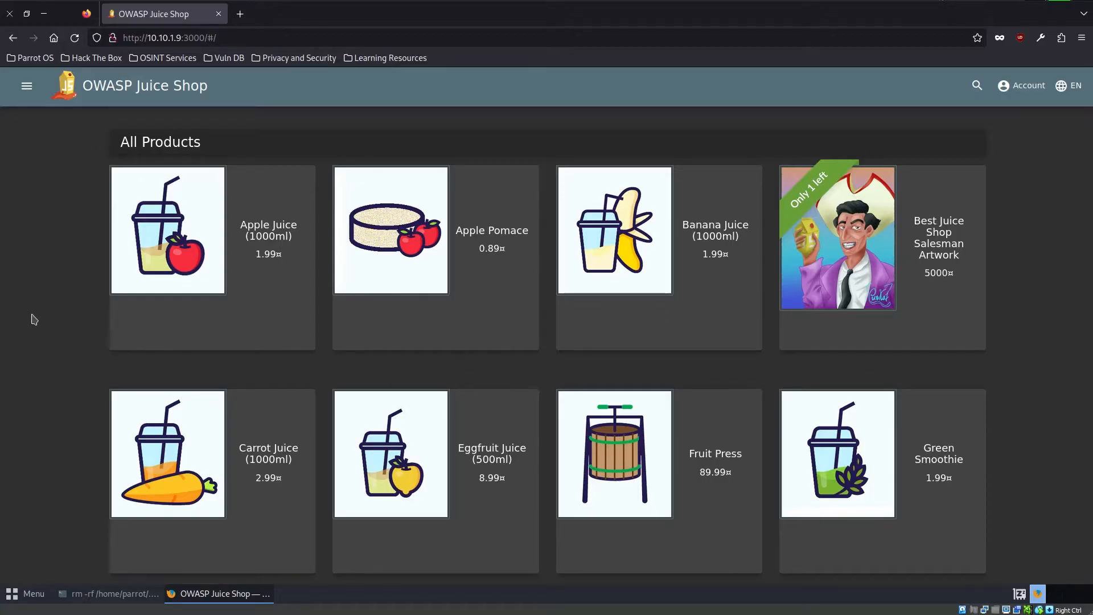
- Open the shop page's developer tools, enlarge the Debugger and show the source of main.js
{"action": "right_click", "coordinate": [63, 319]}
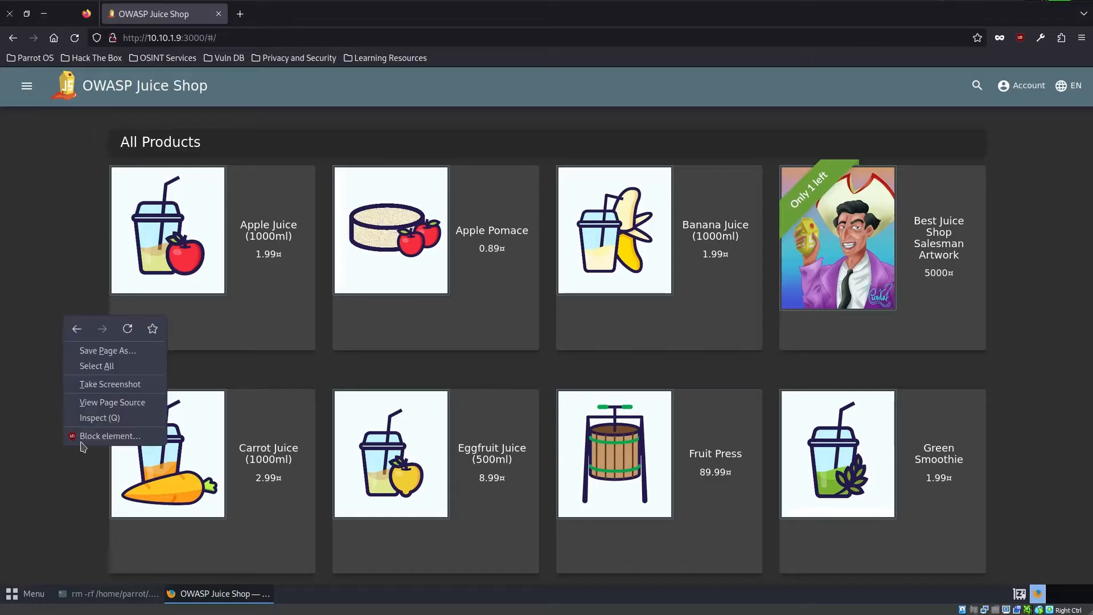
{"action": "left_click", "coordinate": [85, 421]}
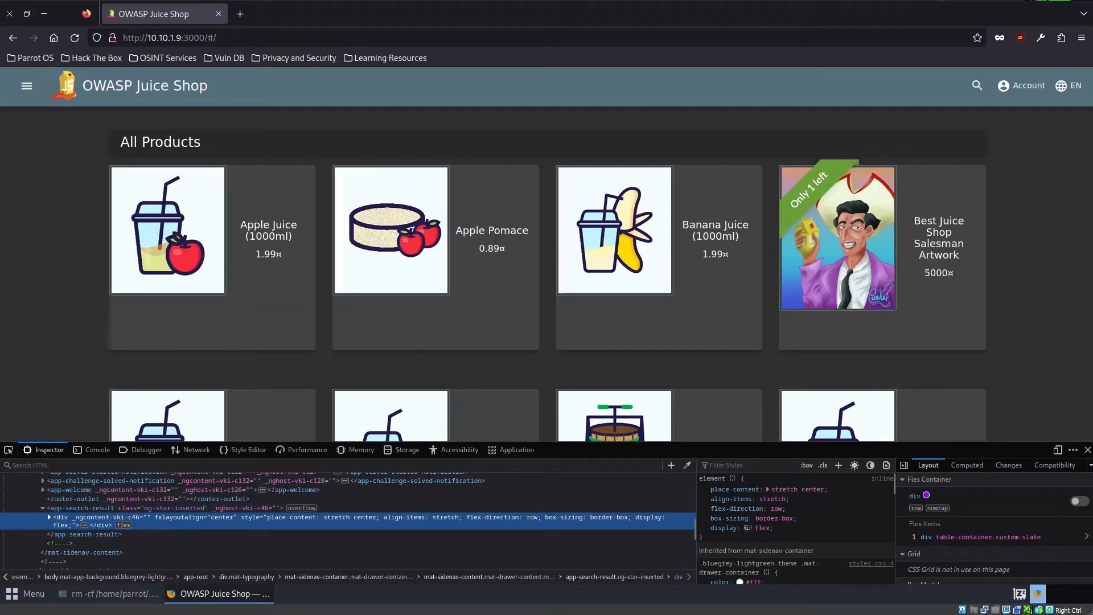
{"action": "right_click", "coordinate": [33, 304]}
{"action": "left_click", "coordinate": [66, 283]}
{"action": "left_click", "coordinate": [141, 449]}
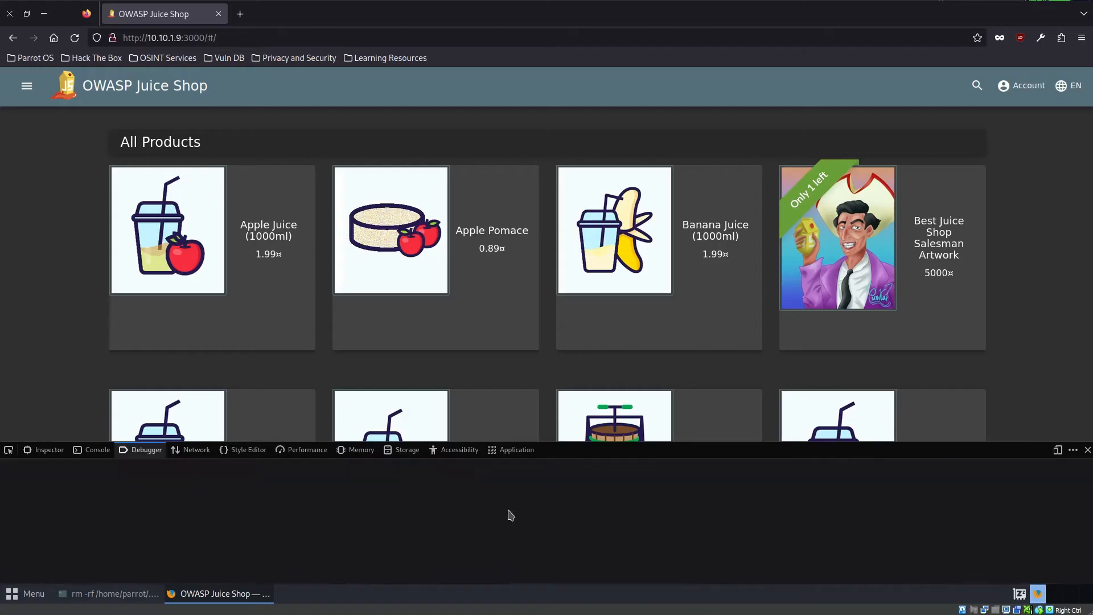
{"action": "left_click_drag", "start_coordinate": [581, 441], "coordinate": [578, 205]}
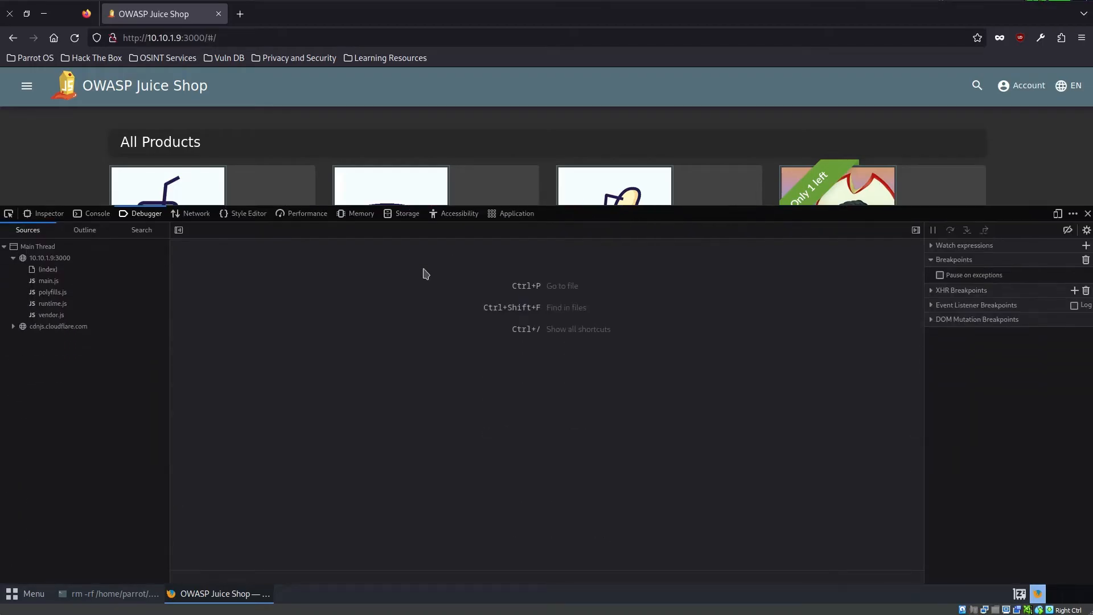
{"action": "left_click", "coordinate": [59, 284]}
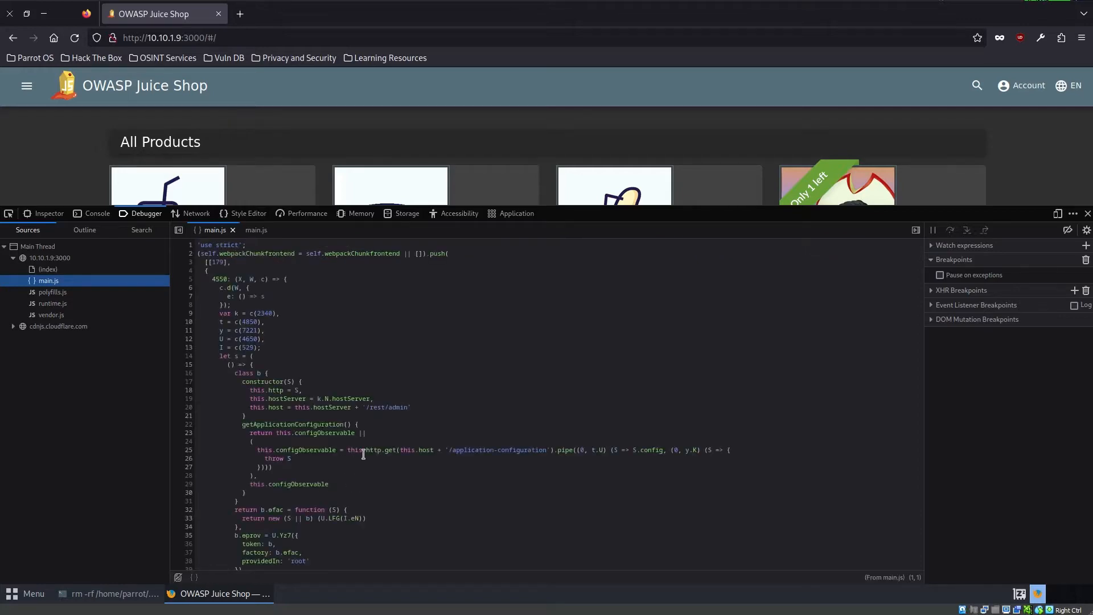
- Skim the start of main.js and search the file for "score"
{"action": "scroll", "coordinate": [364, 489], "scroll_direction": "down", "scroll_amount": 20}
{"action": "scroll", "coordinate": [384, 526], "scroll_direction": "down", "scroll_amount": 20}
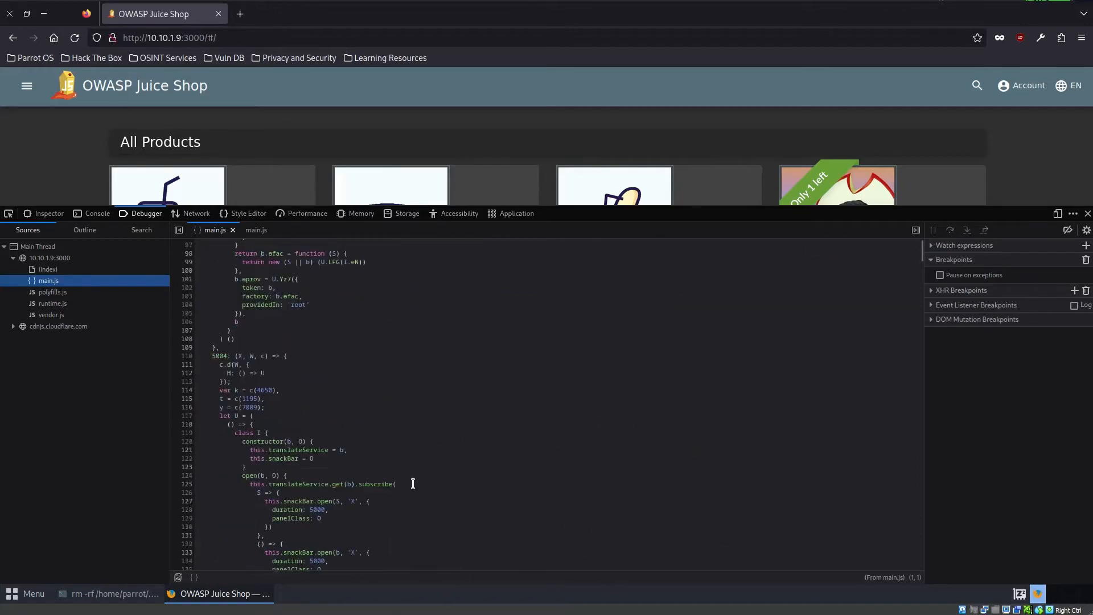
{"action": "scroll", "coordinate": [413, 483], "scroll_direction": "down", "scroll_amount": 20}
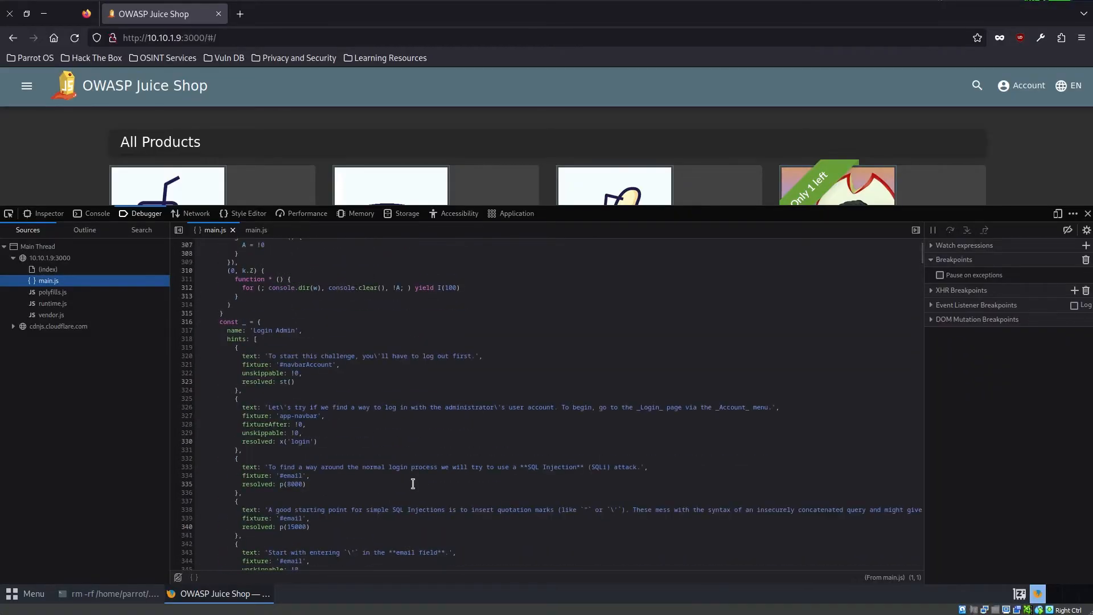
{"action": "key", "text": "ctrl+f"}
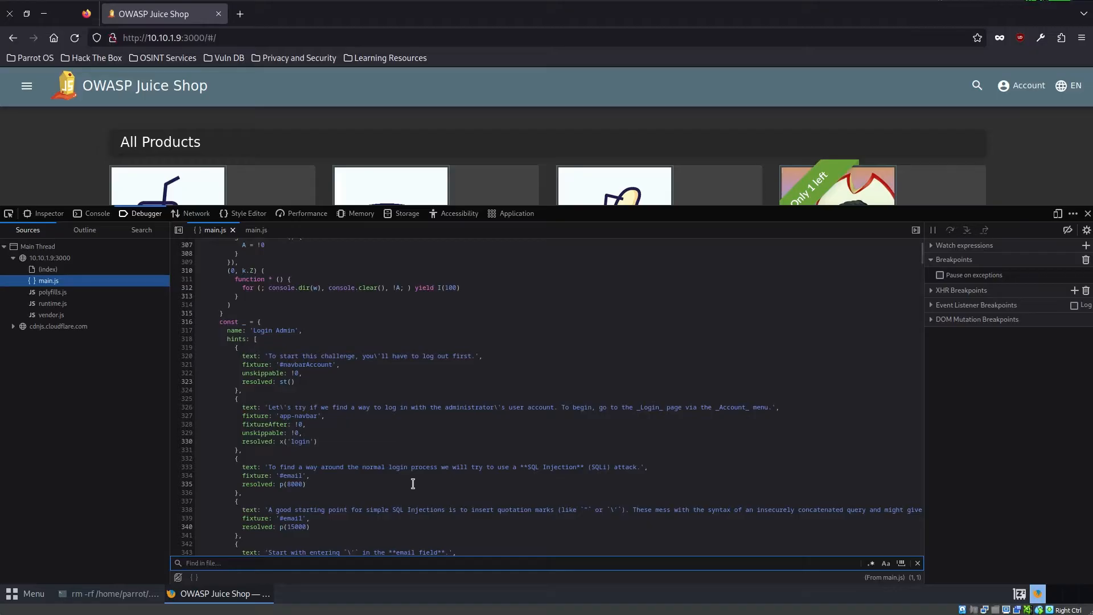
{"action": "type", "text": "score"}
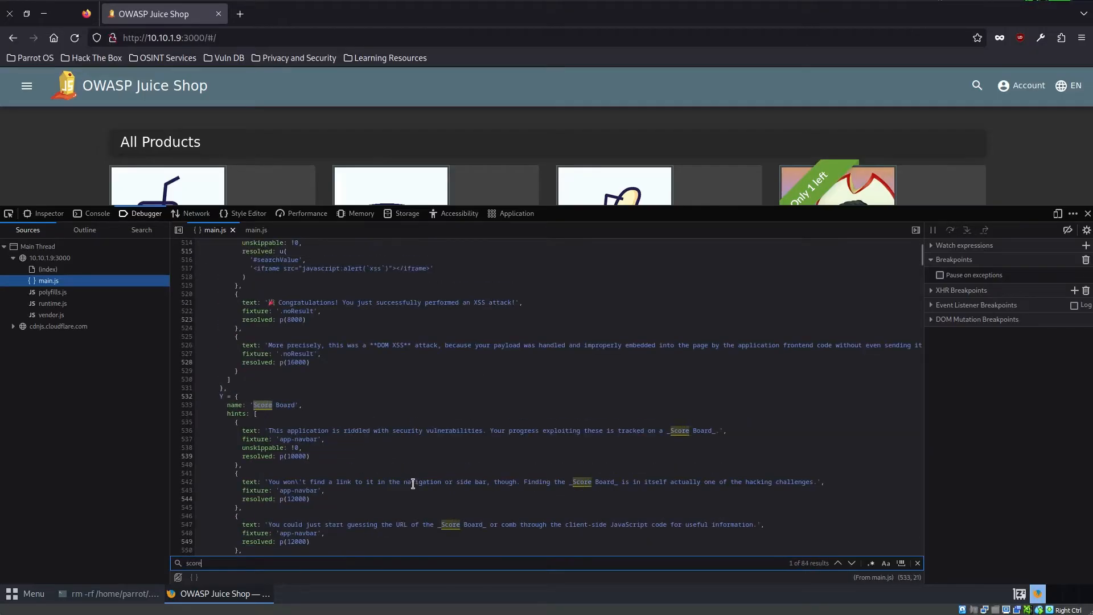
- Step through the "score" matches in main.js to look for the hidden score board's route path
{"action": "key", "text": "Return"}
{"action": "key", "text": "Return"}
{"action": "key", "text": "Return"}
{"action": "key", "text": "Return"}
{"action": "key", "text": "Return"}
{"action": "key", "text": "Return"}
{"action": "key", "text": "Return"}
{"action": "key", "text": "Return"}
{"action": "key", "text": "Return"}
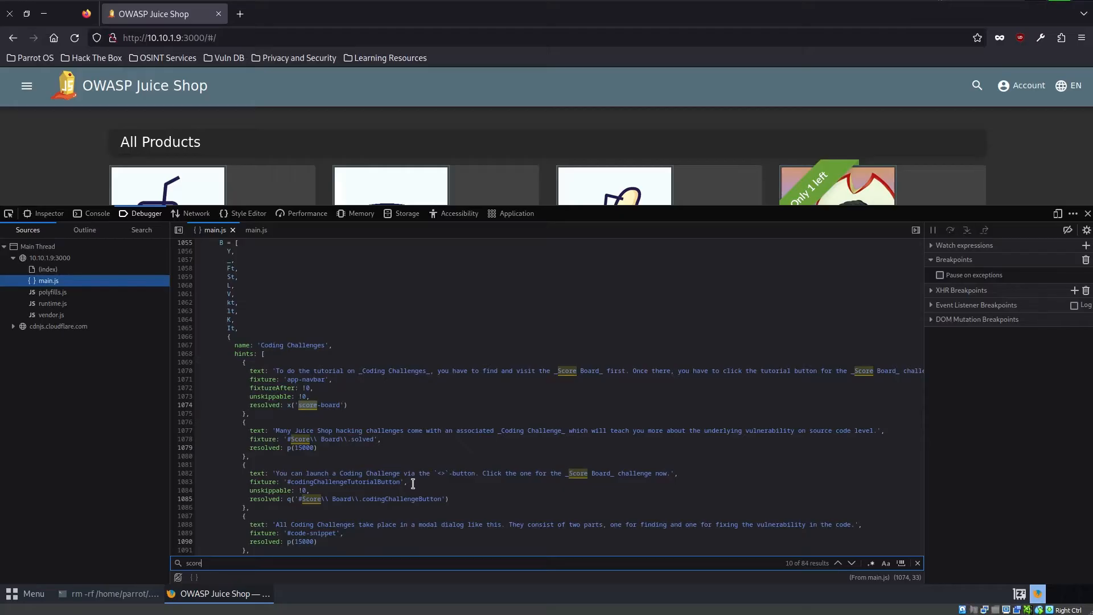
{"action": "key", "text": "Return"}
{"action": "key", "text": "Return"}
{"action": "key", "text": "Return"}
{"action": "key", "text": "Return"}
{"action": "key", "text": "Return"}
{"action": "key", "text": "Return"}
{"action": "key", "text": "Return"}
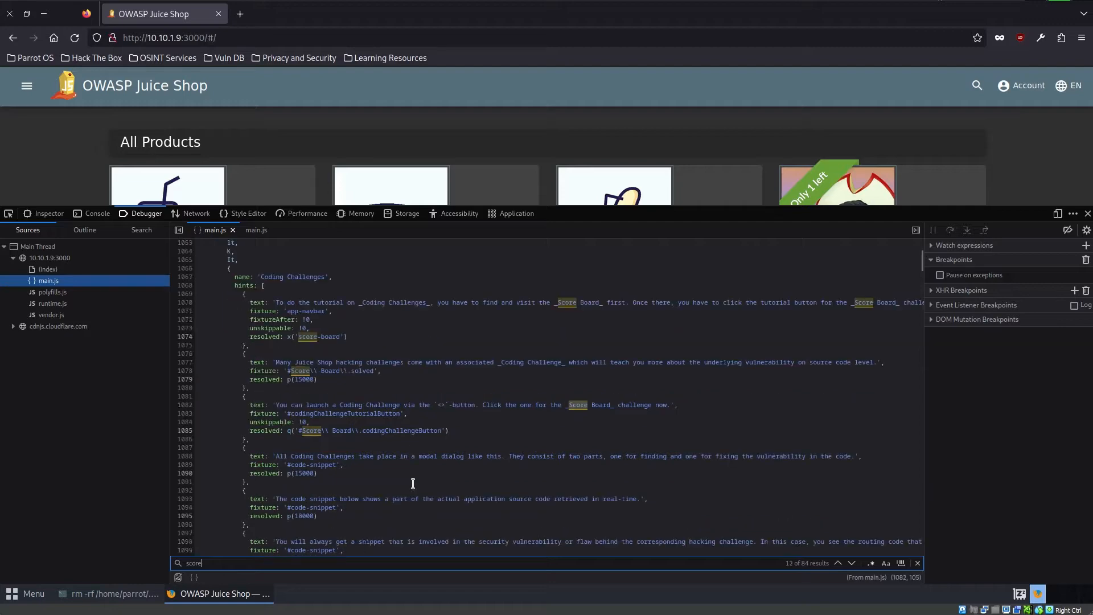
{"action": "key", "text": "Return"}
{"action": "key", "text": "Return"}
{"action": "key", "text": "Return"}
{"action": "key", "text": "Return"}
{"action": "key", "text": "Return"}
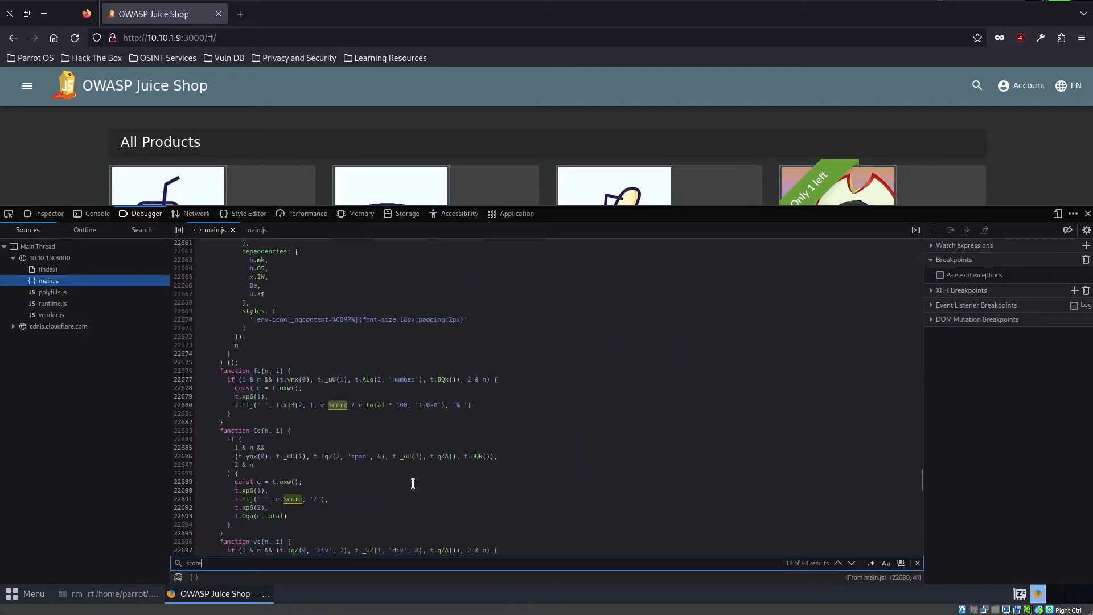
{"action": "key", "text": "Return"}
{"action": "key", "text": "Return"}
{"action": "key", "text": "Return"}
{"action": "key", "text": "Return"}
{"action": "key", "text": "Return"}
{"action": "key", "text": "Return"}
{"action": "key", "text": "Return"}
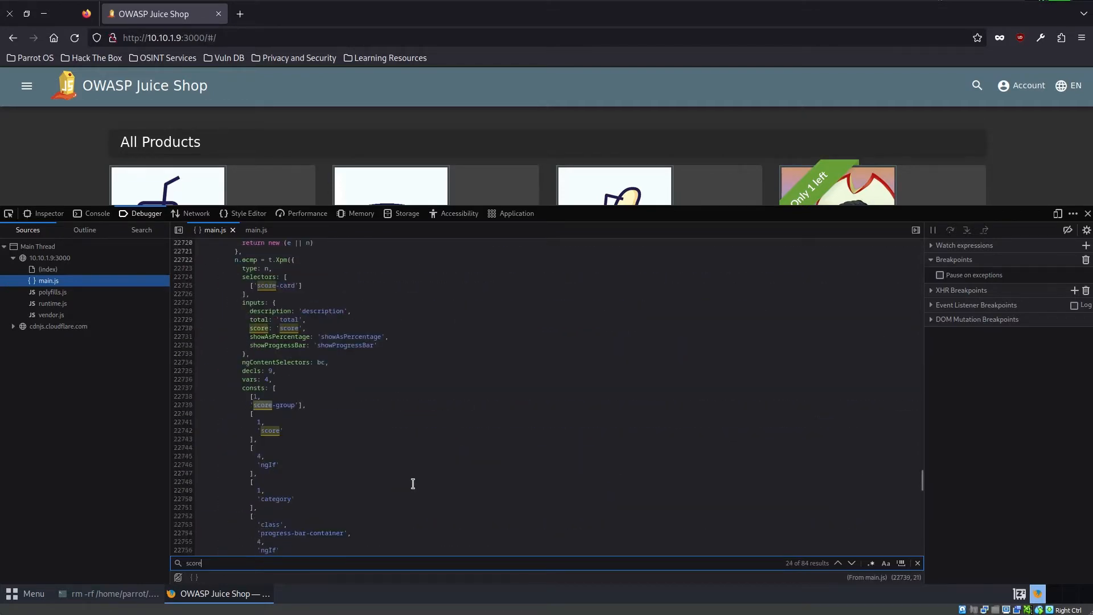
{"action": "key", "text": "Return"}
{"action": "key", "text": "Return"}
{"action": "key", "text": "Return"}
{"action": "key", "text": "Return"}
{"action": "key", "text": "Return"}
{"action": "key", "text": "Return"}
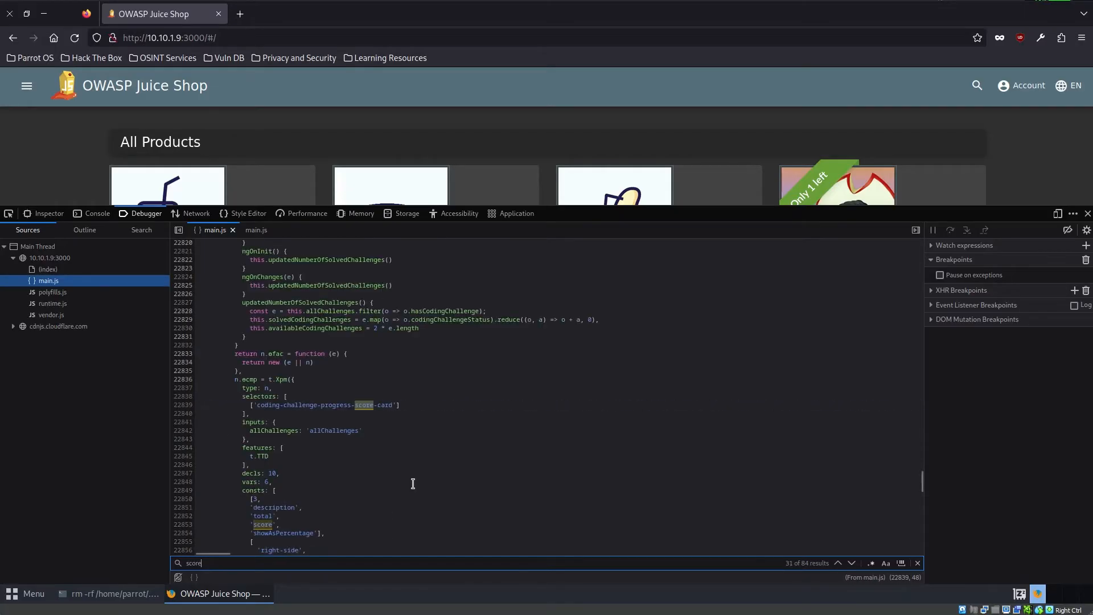
{"action": "key", "text": "Return"}
{"action": "key", "text": "Return"}
{"action": "key", "text": "Return"}
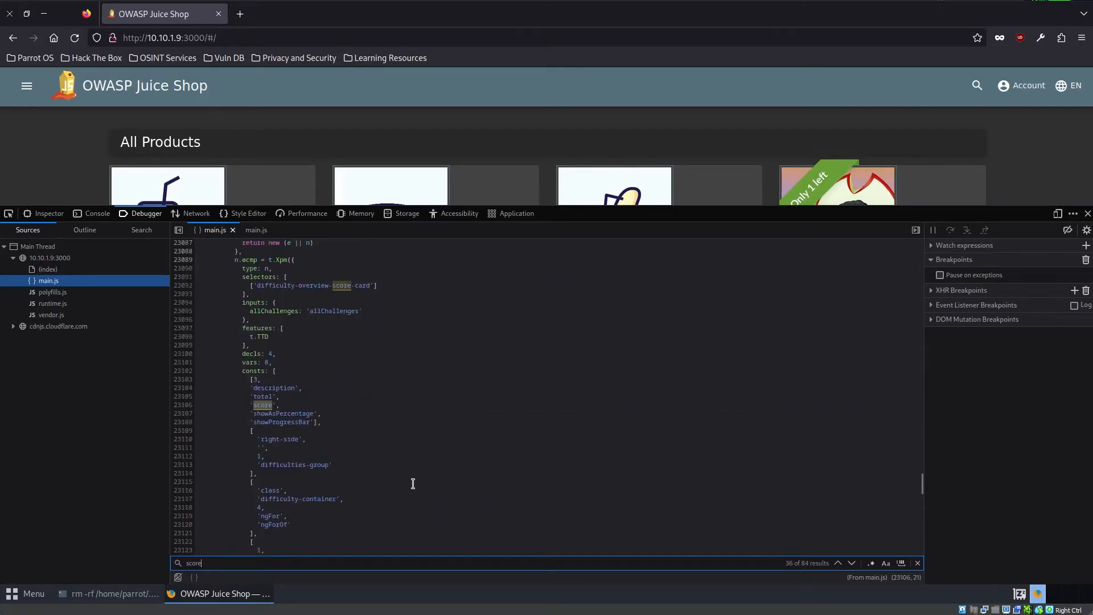
{"action": "key", "text": "Return"}
{"action": "key", "text": "Return"}
{"action": "key", "text": "Return"}
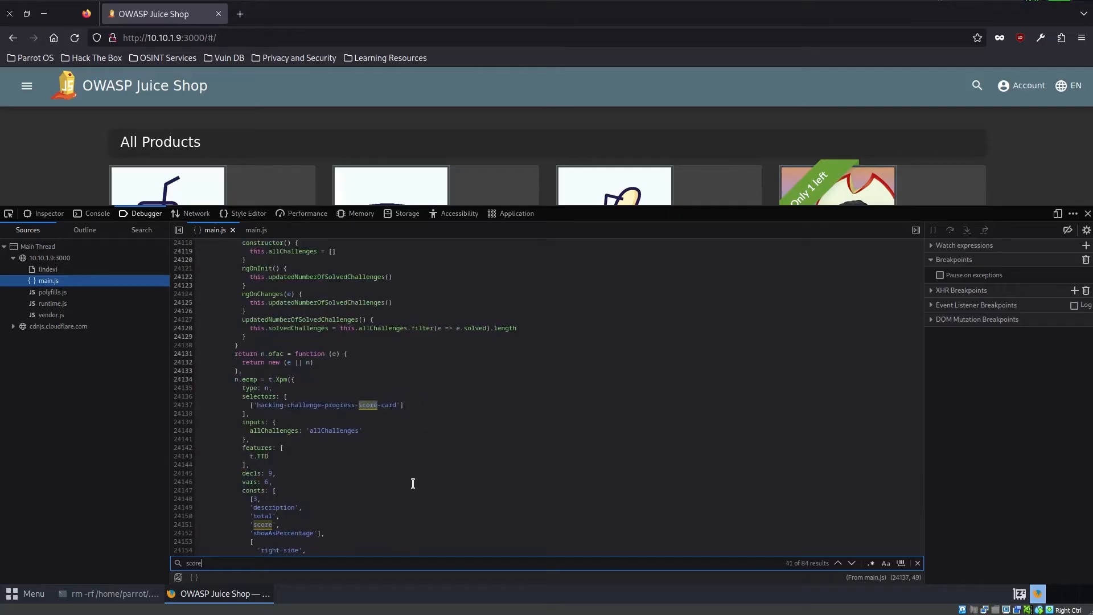
{"action": "key", "text": "Return"}
{"action": "key", "text": "Return"}
{"action": "key", "text": "Return"}
{"action": "key", "text": "Return"}
{"action": "key", "text": "Return"}
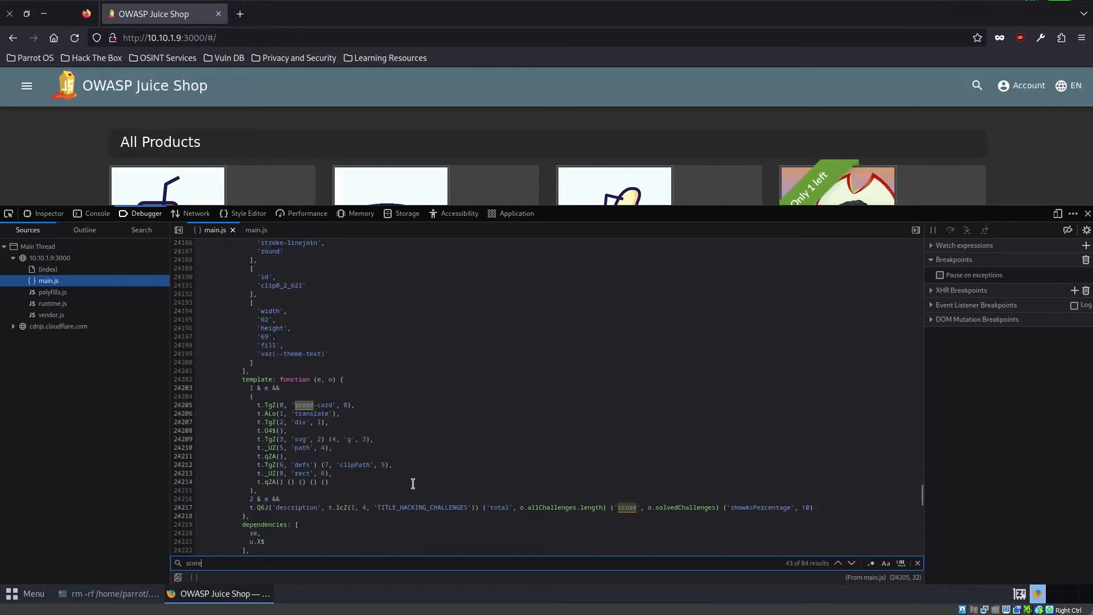
{"action": "key", "text": "Return"}
{"action": "key", "text": "Return"}
{"action": "key", "text": "Return"}
{"action": "key", "text": "Return"}
{"action": "key", "text": "Return"}
{"action": "key", "text": "Return"}
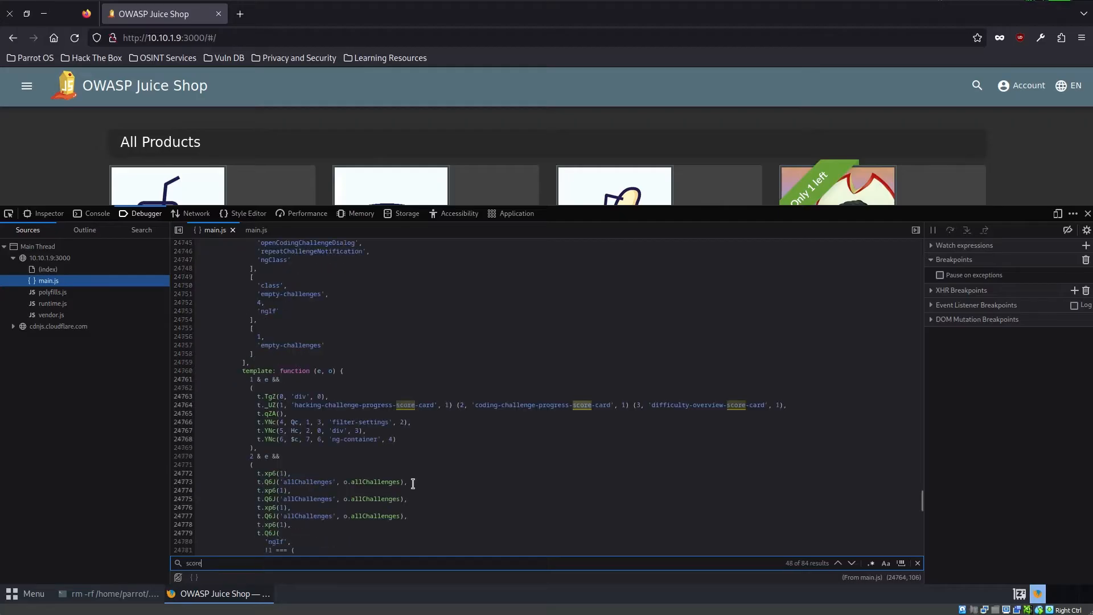
{"action": "key", "text": "Return"}
{"action": "key", "text": "Return"}
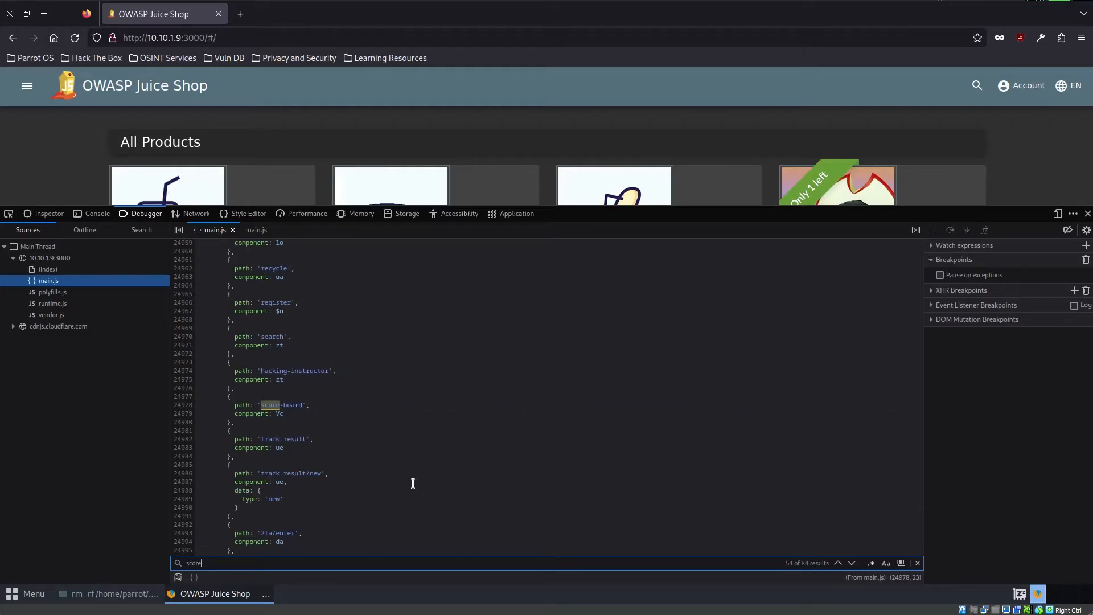
{"action": "key", "text": "Return"}
{"action": "key", "text": "Return"}
{"action": "key", "text": "Return"}
{"action": "key", "text": "Return"}
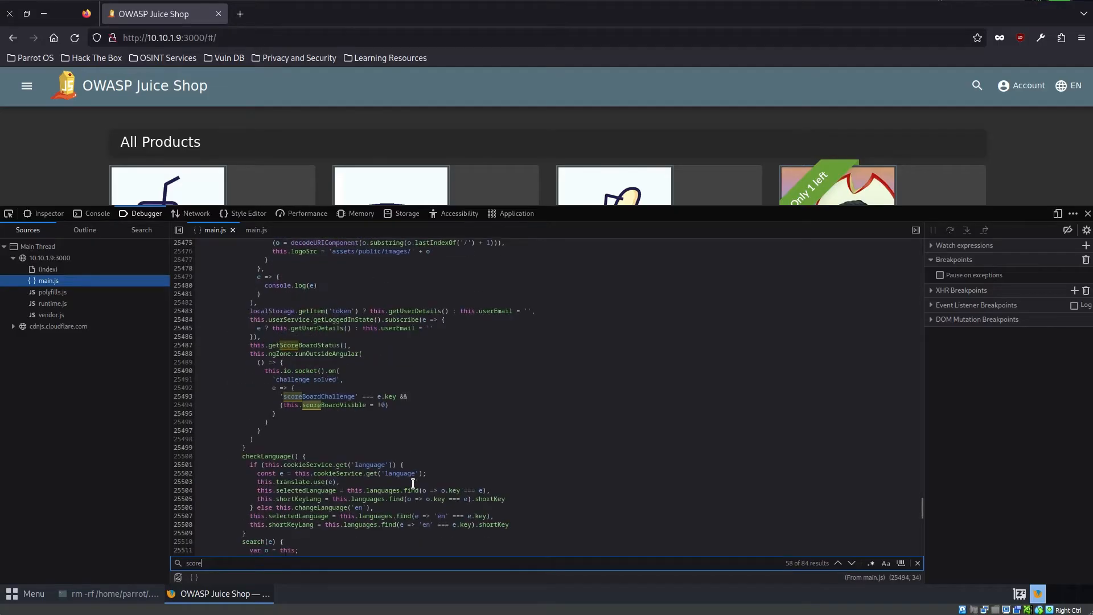
{"action": "key", "text": "Return"}
{"action": "key", "text": "Return"}
{"action": "key", "text": "Return"}
{"action": "key", "text": "Return"}
{"action": "key", "text": "Return"}
{"action": "key", "text": "Return"}
{"action": "key", "text": "Return"}
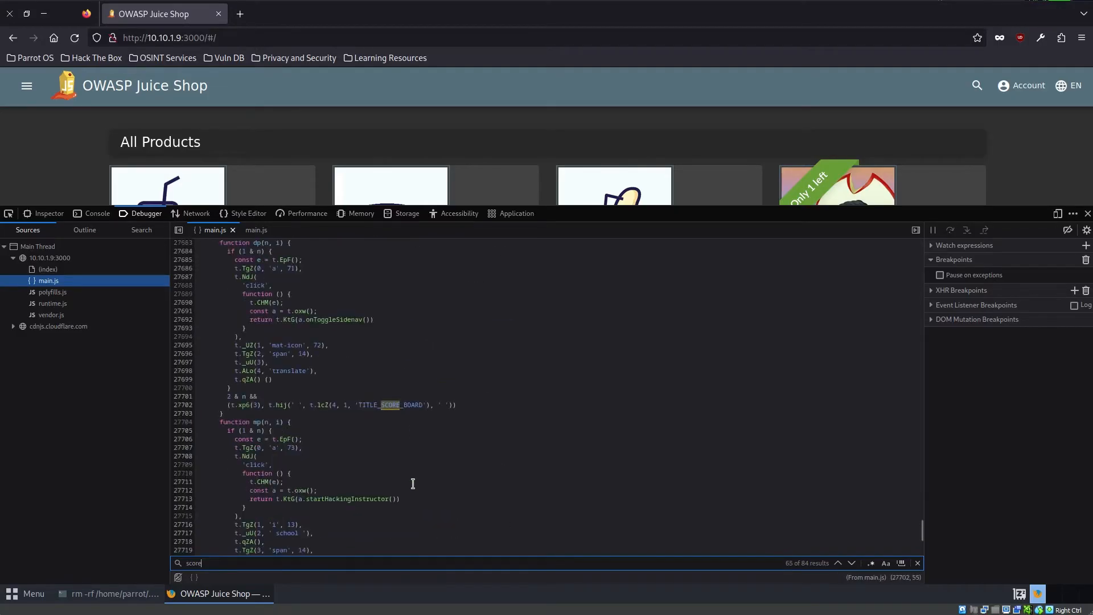
{"action": "key", "text": "Return"}
{"action": "key", "text": "Return"}
{"action": "key", "text": "Return"}
{"action": "key", "text": "Return"}
{"action": "key", "text": "Return"}
{"action": "key", "text": "Return"}
{"action": "key", "text": "Return"}
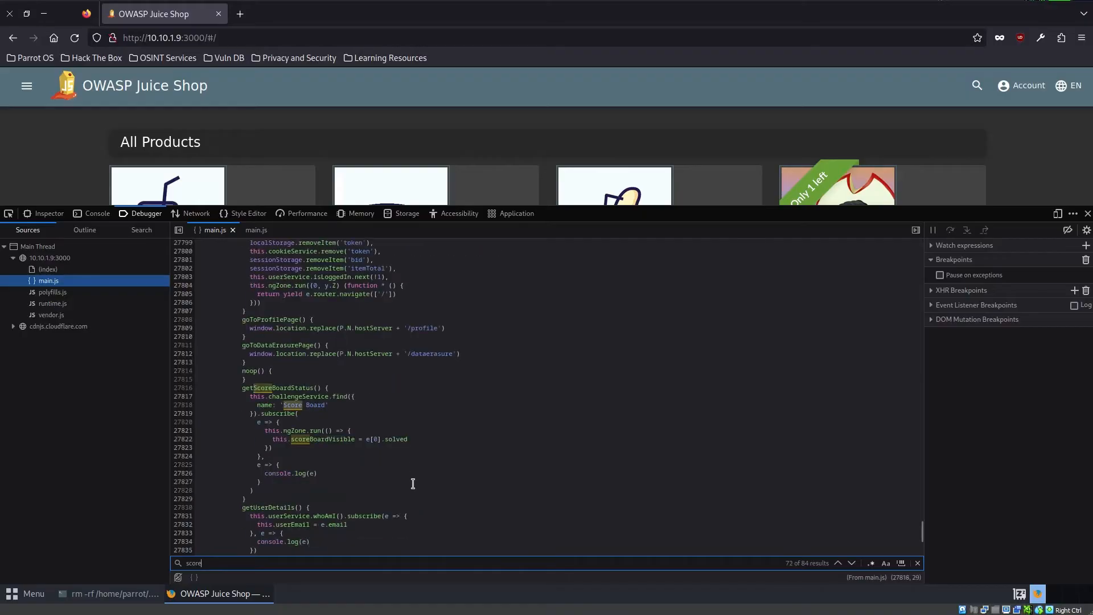
{"action": "key", "text": "Return"}
{"action": "key", "text": "Return"}
{"action": "key", "text": "Return"}
{"action": "key", "text": "Return"}
{"action": "key", "text": "Return"}
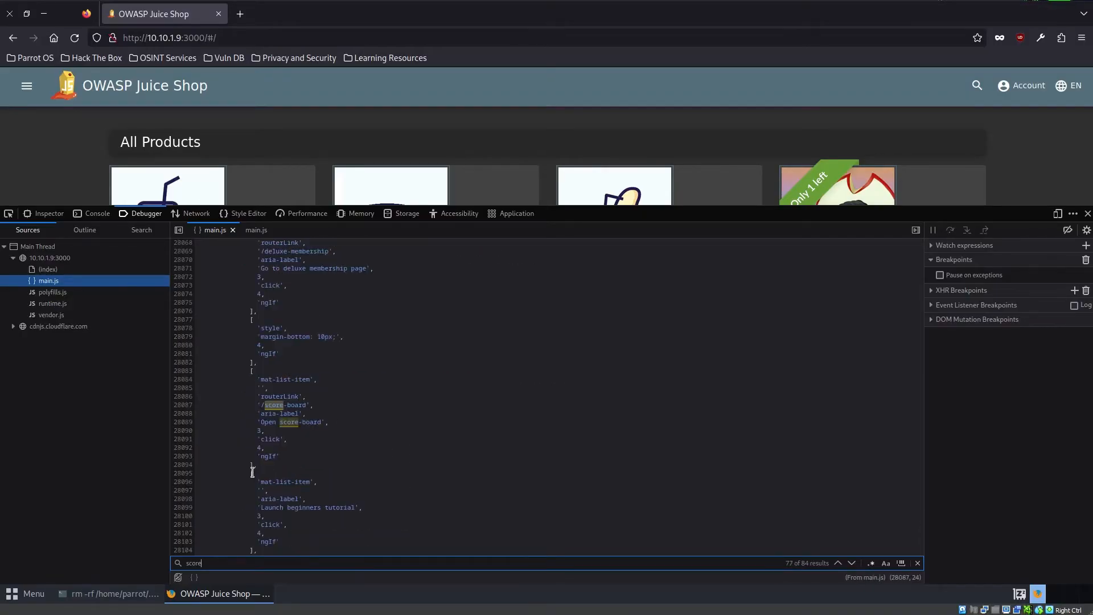
{"action": "left_click", "coordinate": [283, 405]}
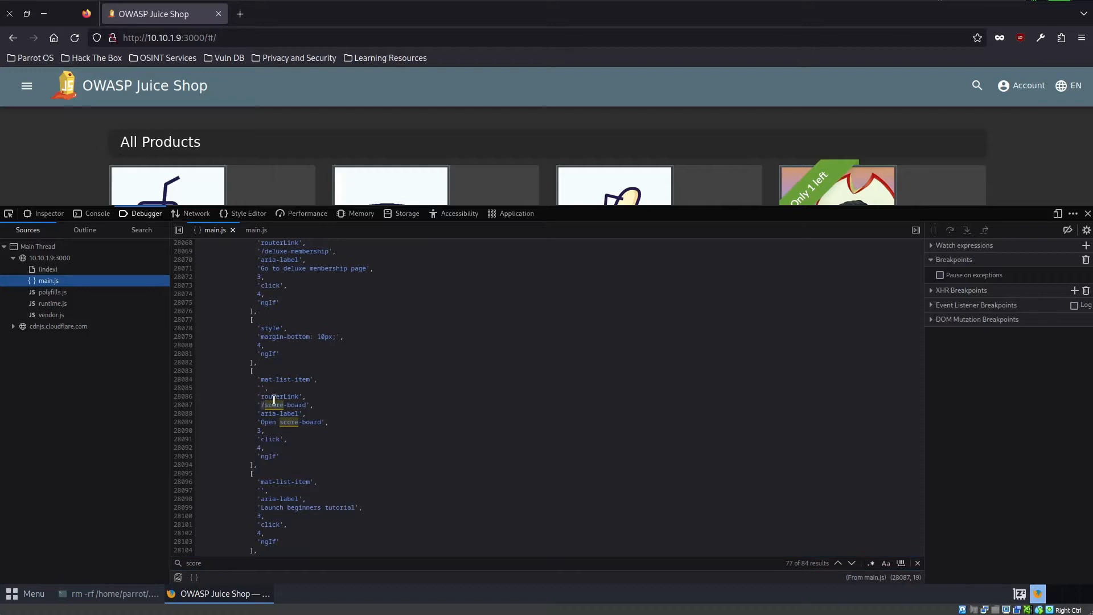
{"action": "right_click", "coordinate": [301, 404]}
{"action": "left_click", "coordinate": [341, 449]}
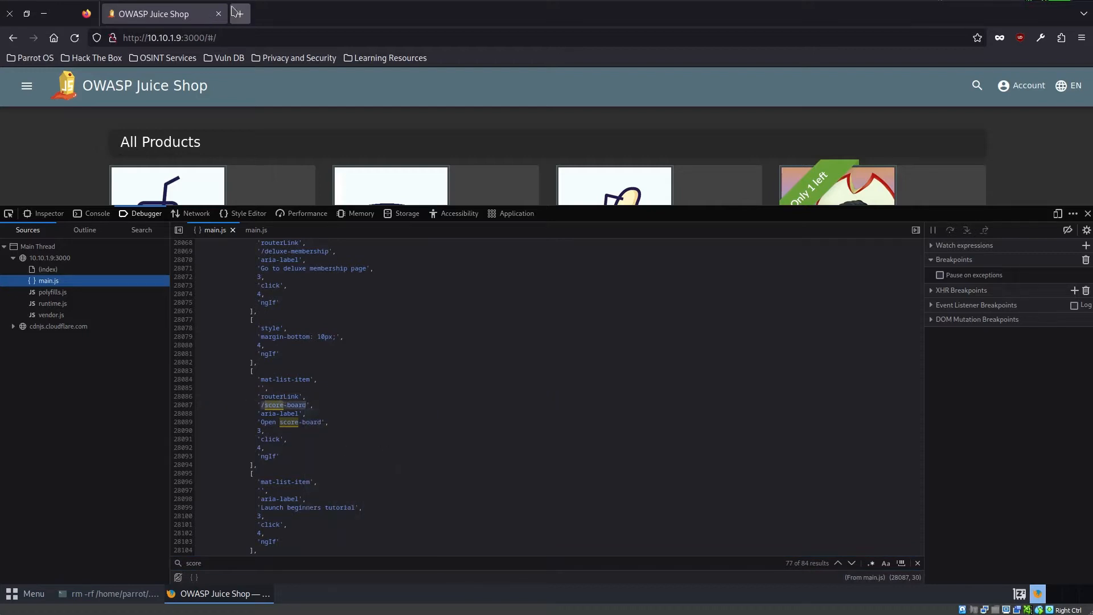
{"action": "left_click", "coordinate": [228, 36]}
{"action": "type", "text": "score-board"}
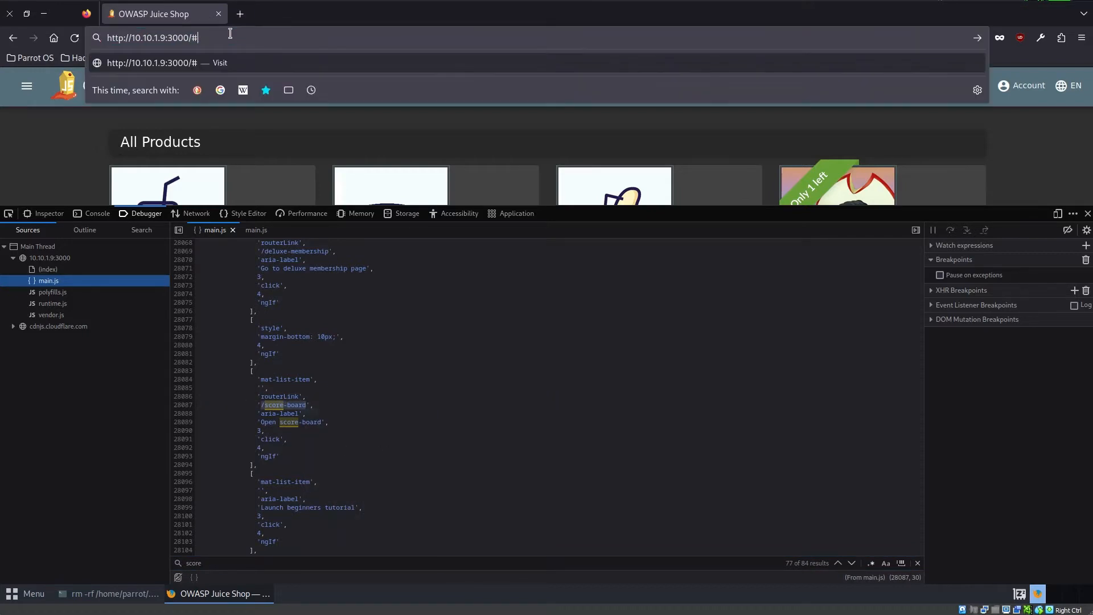
{"action": "key", "text": "Return"}
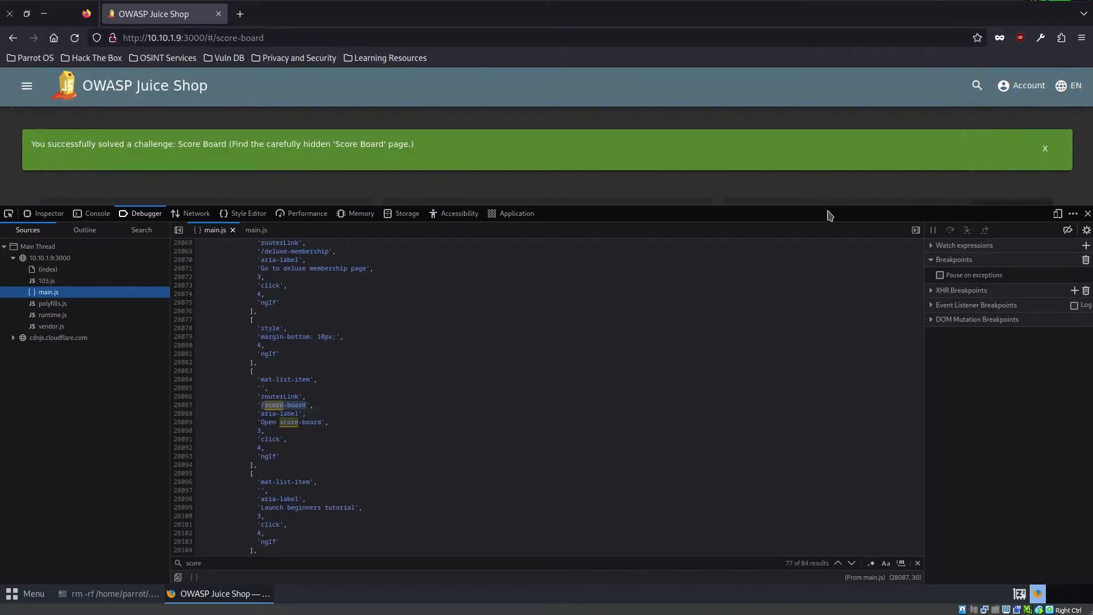
- Shrink and close the developer tools to give the Score Board page the full window
{"action": "left_click_drag", "start_coordinate": [830, 216], "coordinate": [821, 389]}
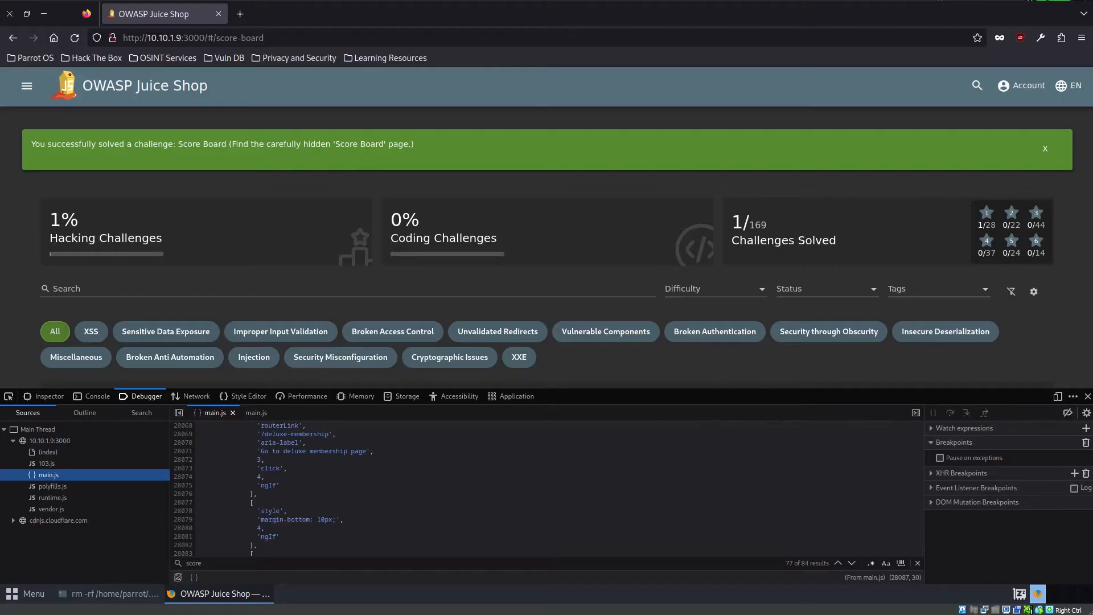
{"action": "scroll", "coordinate": [301, 272], "scroll_direction": "down", "scroll_amount": 3}
{"action": "left_click", "coordinate": [1088, 398]}
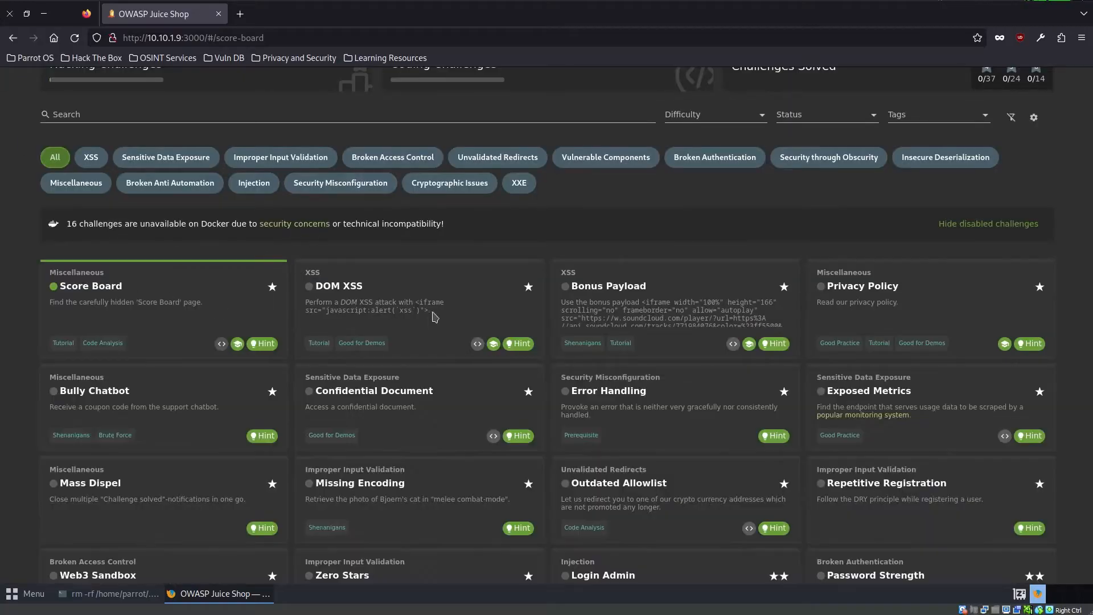
- Look through the whole list of Score Board challenges, from the one-star to the six-star ones
{"action": "scroll", "coordinate": [467, 461], "scroll_direction": "down", "scroll_amount": 10}
{"action": "scroll", "coordinate": [467, 461], "scroll_direction": "down", "scroll_amount": 15}
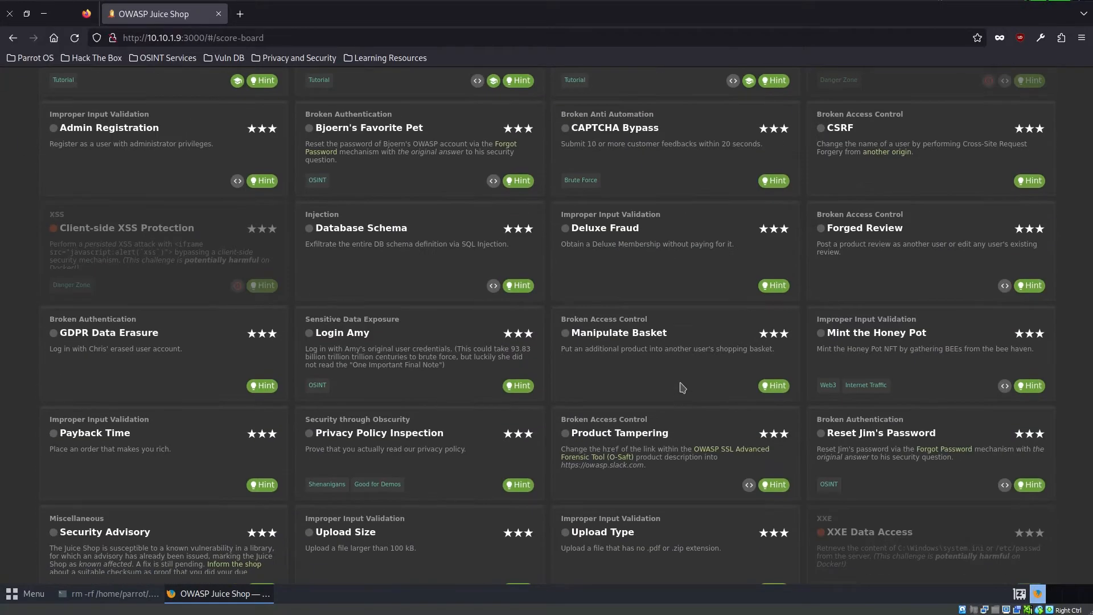
{"action": "scroll", "coordinate": [227, 341], "scroll_direction": "up", "scroll_amount": 6}
{"action": "scroll", "coordinate": [199, 448], "scroll_direction": "up", "scroll_amount": 15}
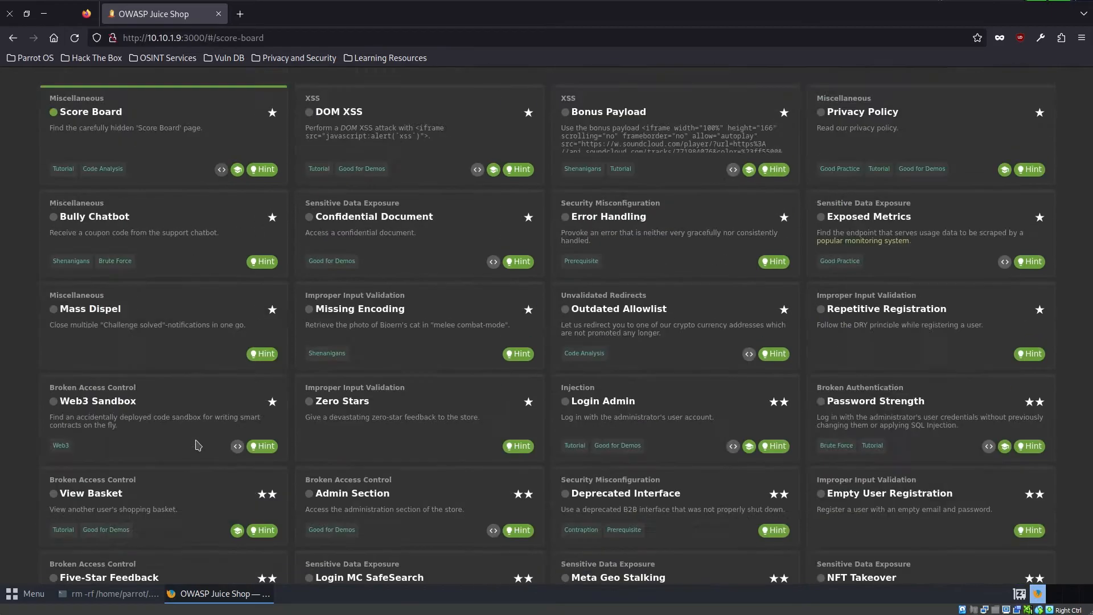
{"action": "scroll", "coordinate": [1004, 281], "scroll_direction": "down", "scroll_amount": 3}
{"action": "scroll", "coordinate": [1004, 282], "scroll_direction": "down", "scroll_amount": 3}
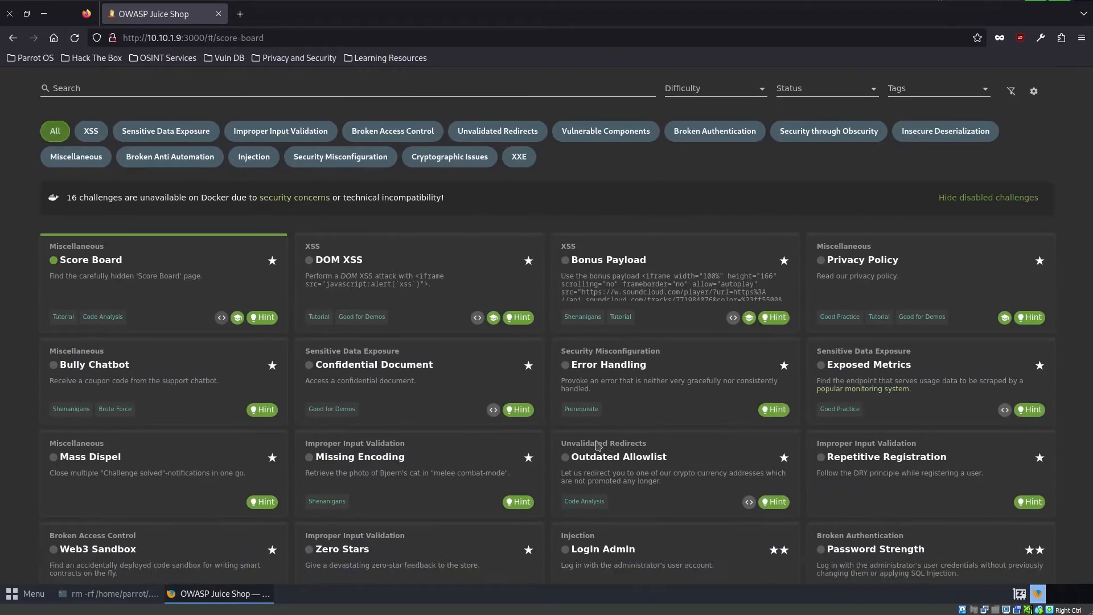
{"action": "scroll", "coordinate": [382, 459], "scroll_direction": "down", "scroll_amount": 15}
{"action": "scroll", "coordinate": [382, 459], "scroll_direction": "down", "scroll_amount": 15}
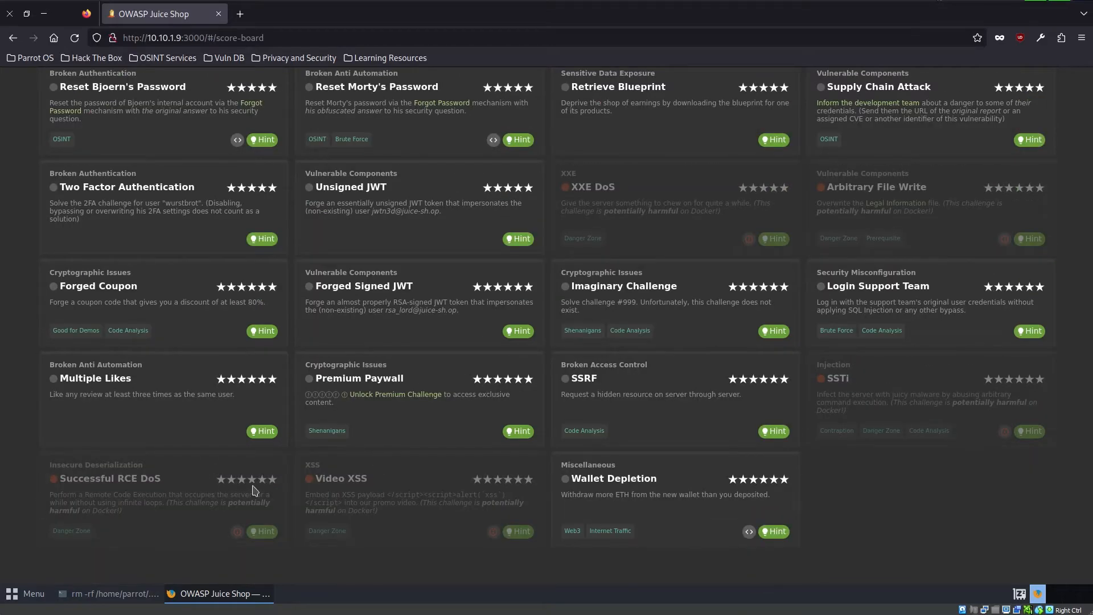
{"action": "scroll", "coordinate": [911, 509], "scroll_direction": "up", "scroll_amount": 10}
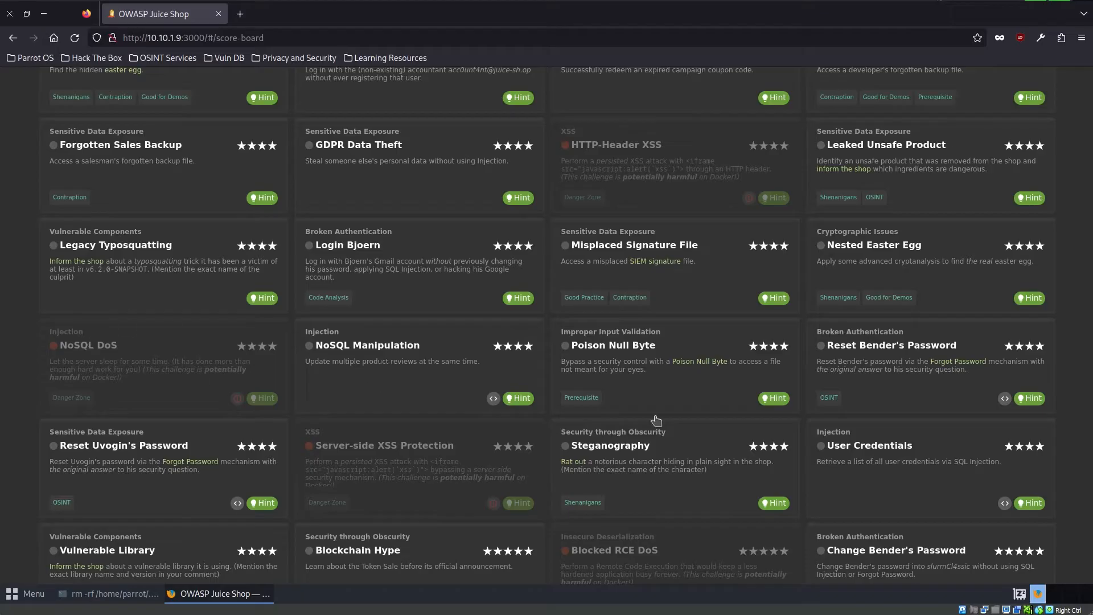
{"action": "scroll", "coordinate": [618, 470], "scroll_direction": "up", "scroll_amount": 15}
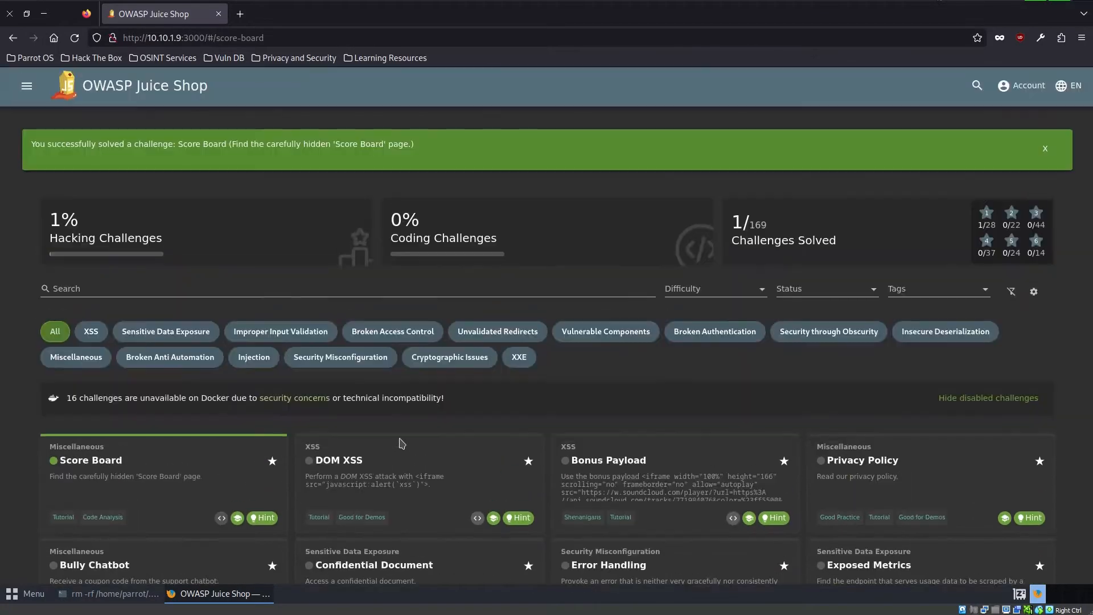
- Copy the payload <iframe src="javascript:alert(`xss`)"> from the DOM XSS challenge description
{"action": "scroll", "coordinate": [425, 481], "scroll_direction": "down", "scroll_amount": 3}
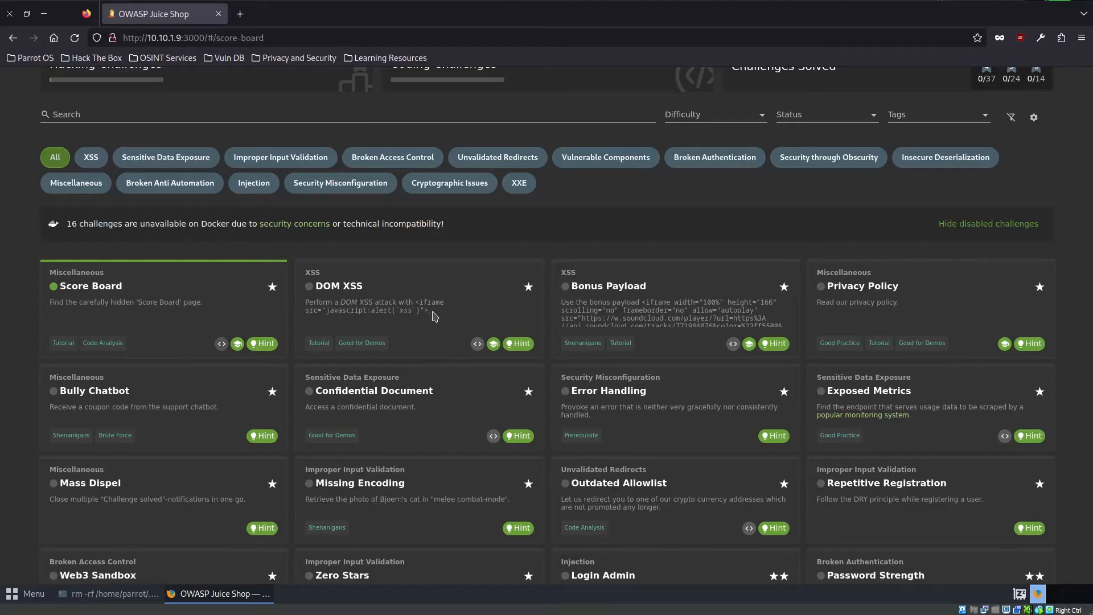
{"action": "left_click_drag", "start_coordinate": [432, 312], "coordinate": [305, 307]}
{"action": "left_click", "coordinate": [345, 309]}
{"action": "left_click_drag", "start_coordinate": [431, 311], "coordinate": [415, 303]}
{"action": "right_click", "coordinate": [420, 304]}
{"action": "left_click", "coordinate": [435, 312]}
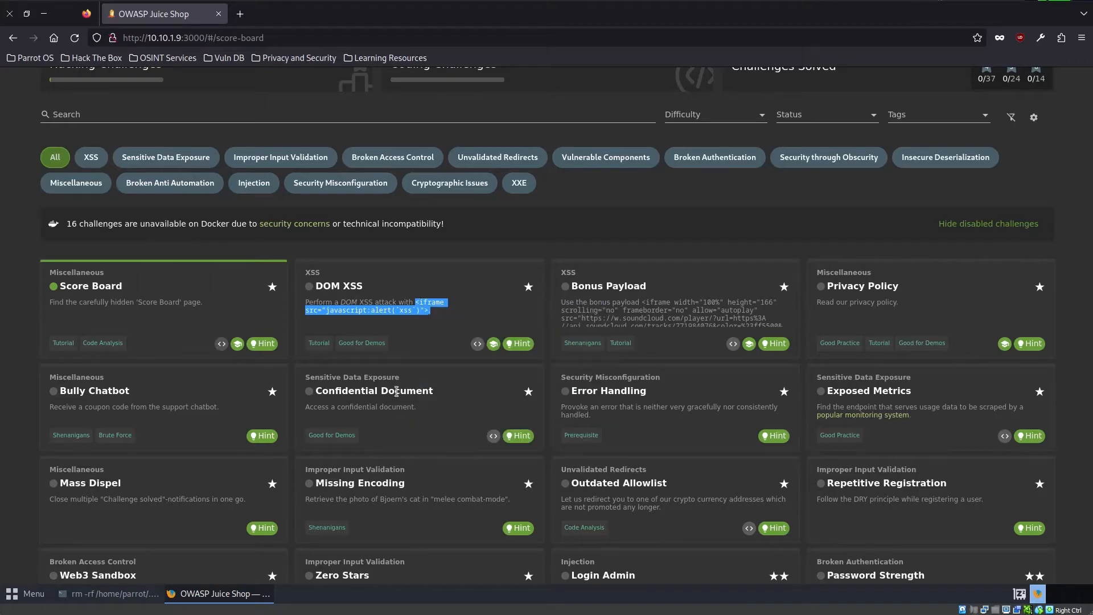
- Check the entries of the shop's side navigation, close it and open the shop's search field
{"action": "scroll", "coordinate": [887, 288], "scroll_direction": "up", "scroll_amount": 3}
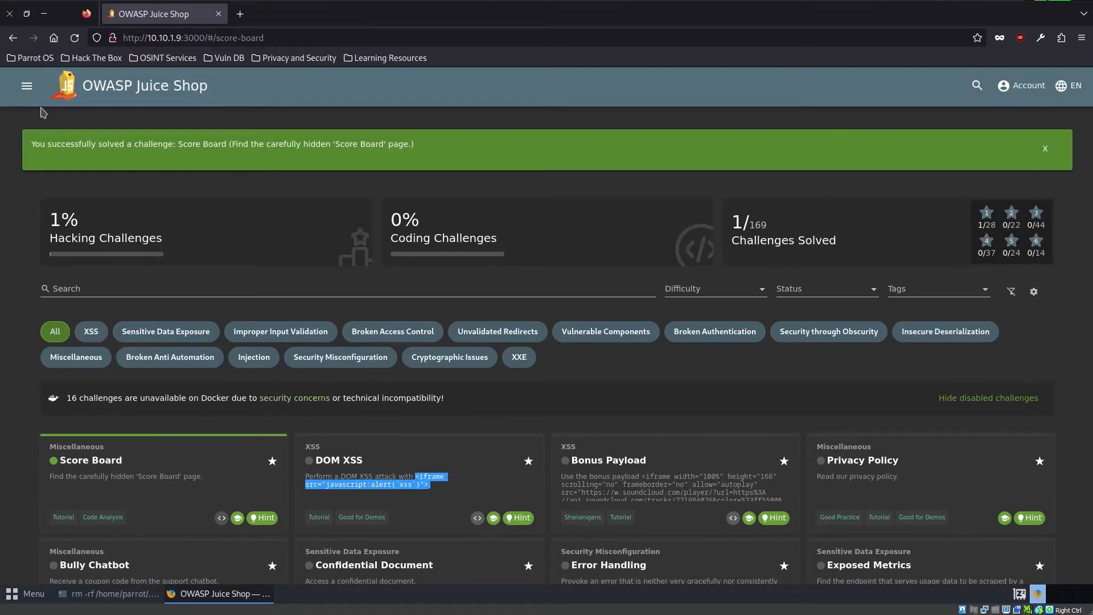
{"action": "left_click", "coordinate": [25, 86]}
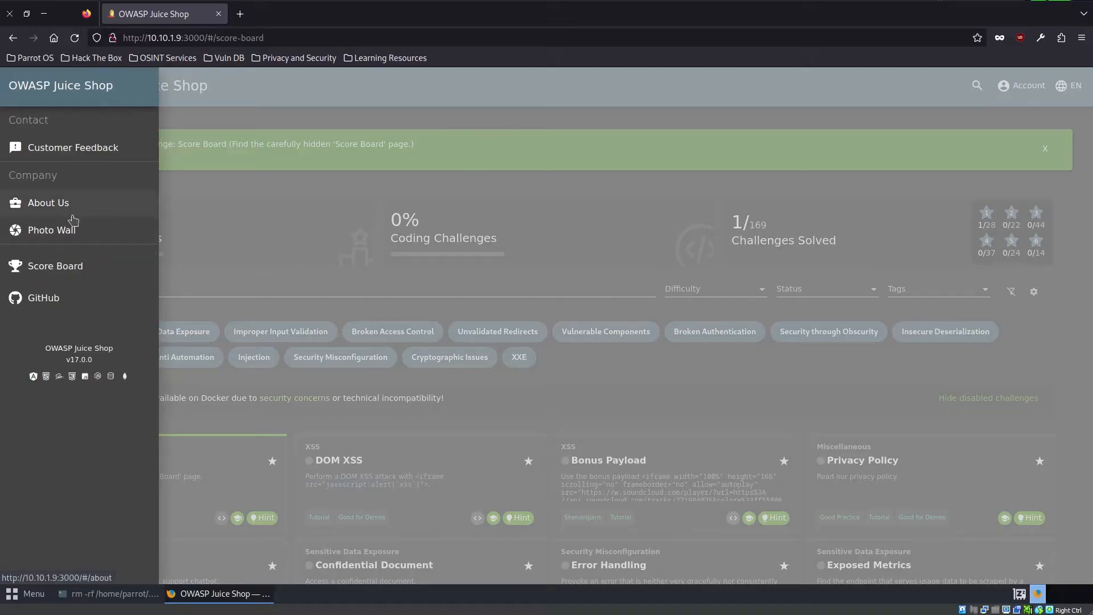
{"action": "left_click", "coordinate": [452, 175]}
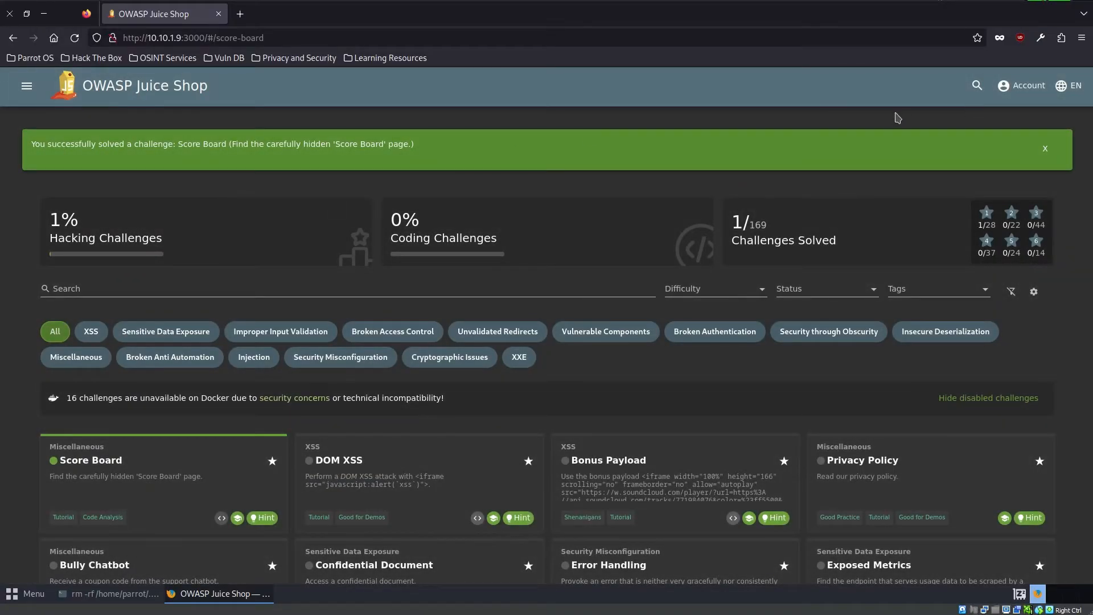
{"action": "left_click", "coordinate": [977, 86]}
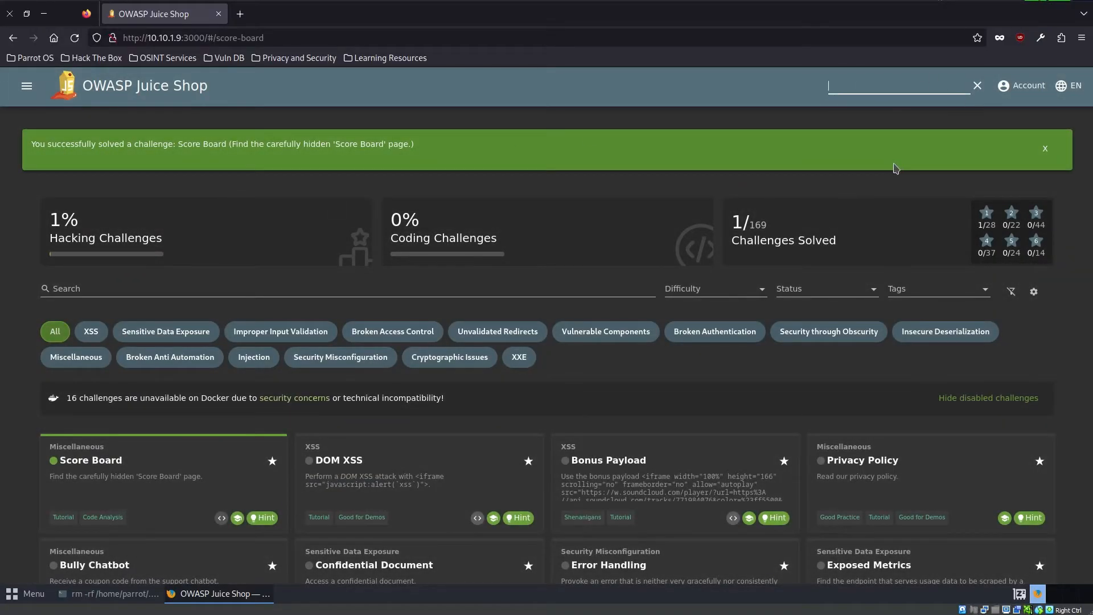
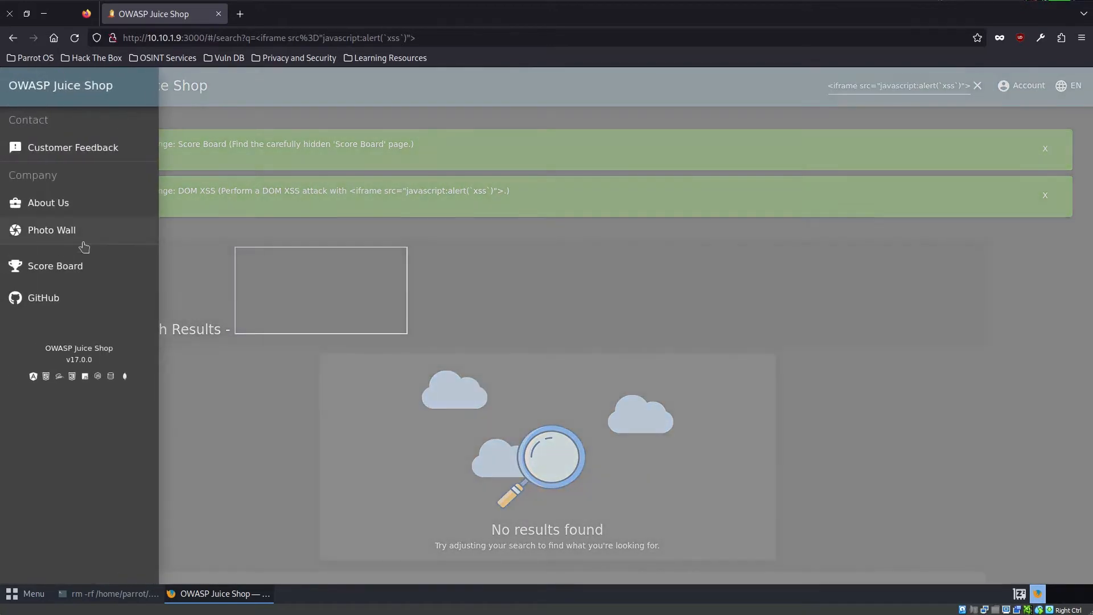
- Open the Score Board page and read the full description of the Bonus Payload XSS challenge
{"action": "left_click", "coordinate": [84, 264]}
{"action": "scroll", "coordinate": [509, 409], "scroll_direction": "down", "scroll_amount": 3}
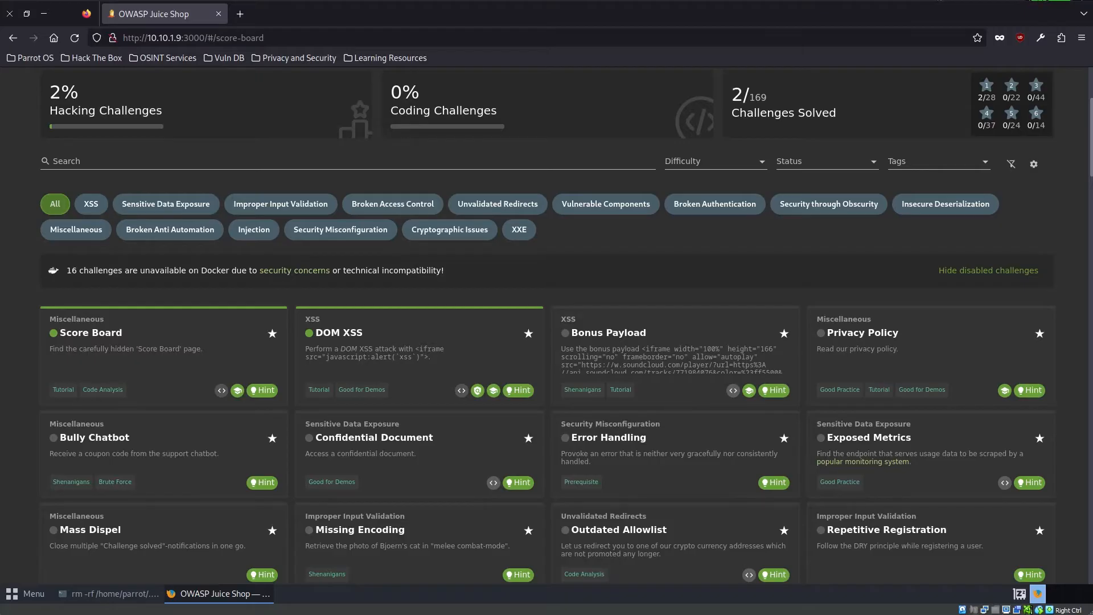
{"action": "scroll", "coordinate": [672, 356], "scroll_direction": "down", "scroll_amount": 2}
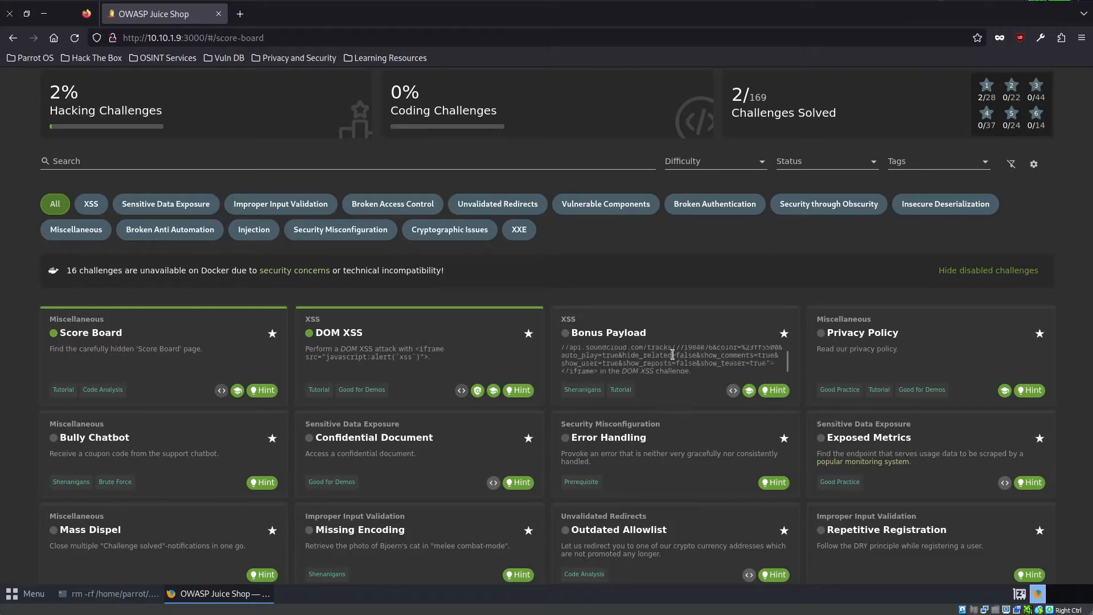
{"action": "scroll", "coordinate": [673, 356], "scroll_direction": "up", "scroll_amount": 2}
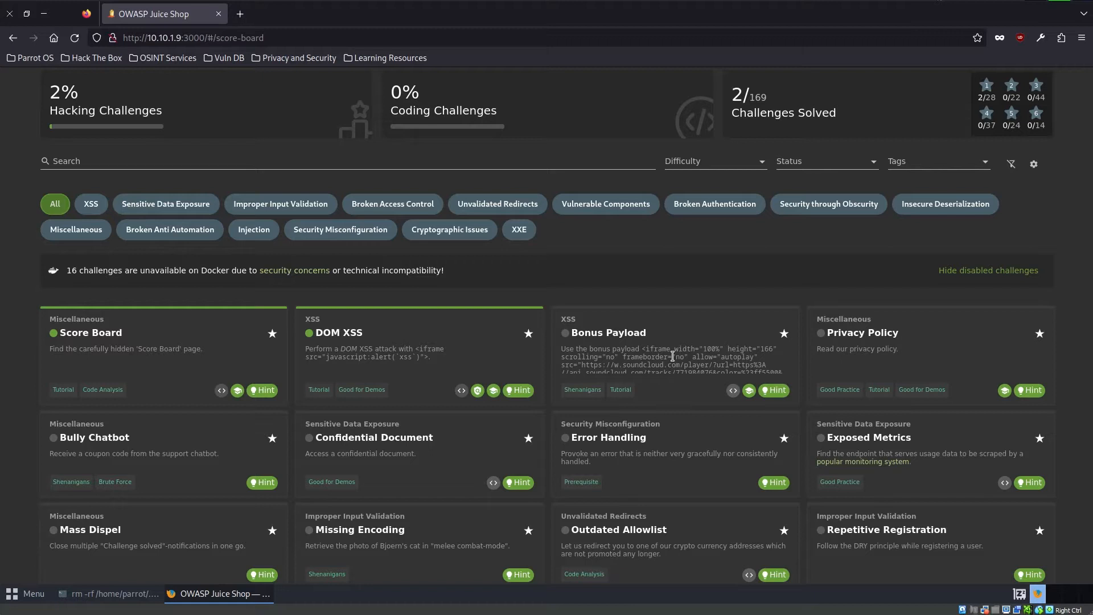
{"action": "scroll", "coordinate": [672, 357], "scroll_direction": "down", "scroll_amount": 2}
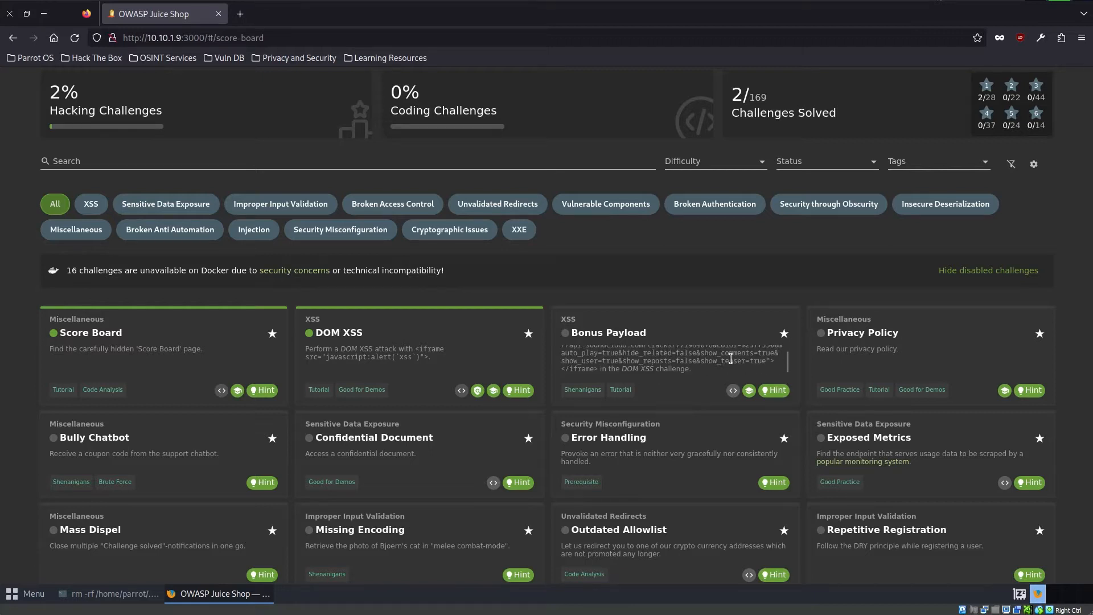
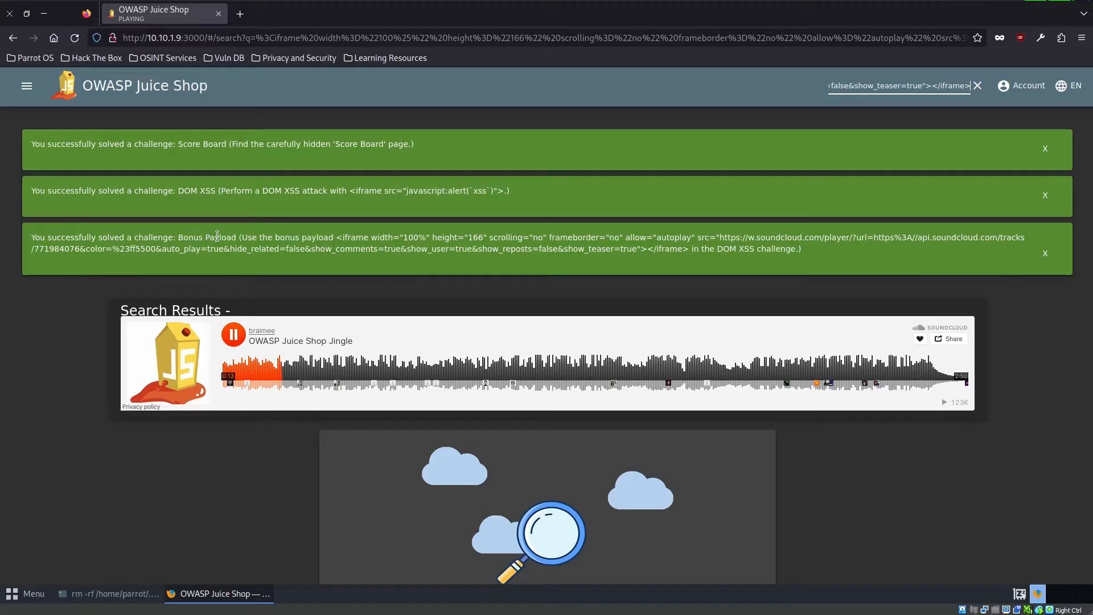
- Return to the Score Board page and review the one-star challenge cards to find the next unsolved challenge
{"action": "left_click", "coordinate": [26, 86]}
{"action": "left_click", "coordinate": [59, 265]}
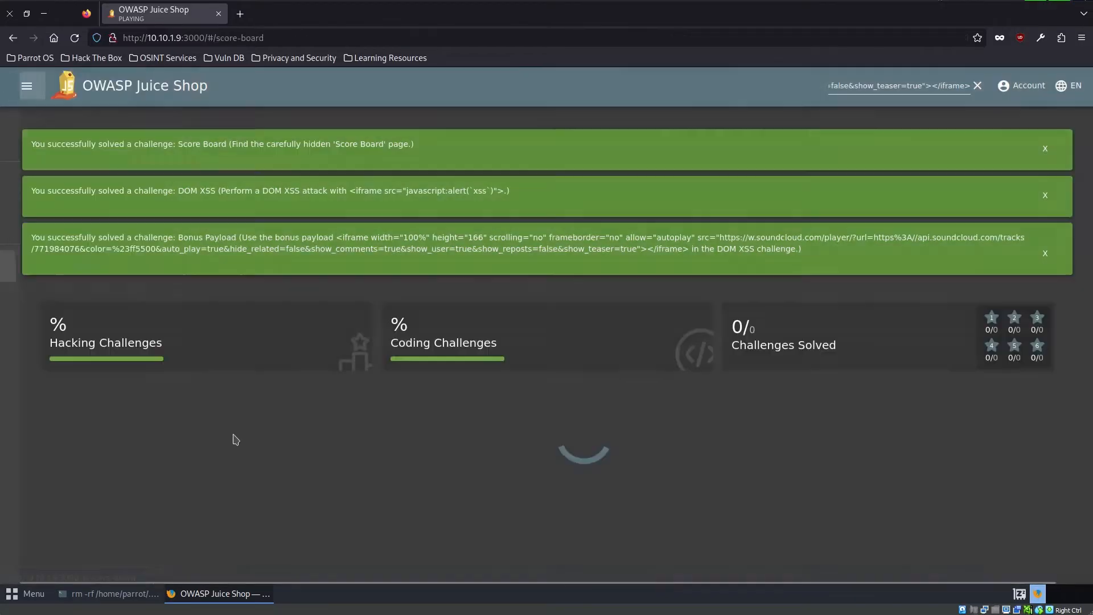
{"action": "scroll", "coordinate": [714, 500], "scroll_direction": "down", "scroll_amount": 3}
{"action": "scroll", "coordinate": [714, 500], "scroll_direction": "down", "scroll_amount": 1}
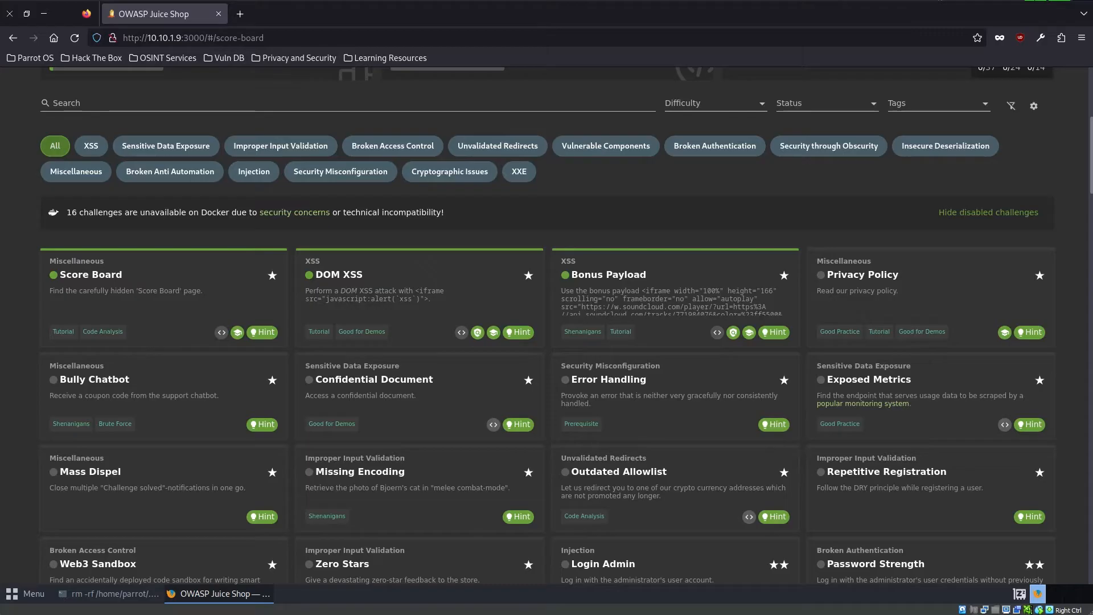
{"action": "scroll", "coordinate": [902, 243], "scroll_direction": "up", "scroll_amount": 5}
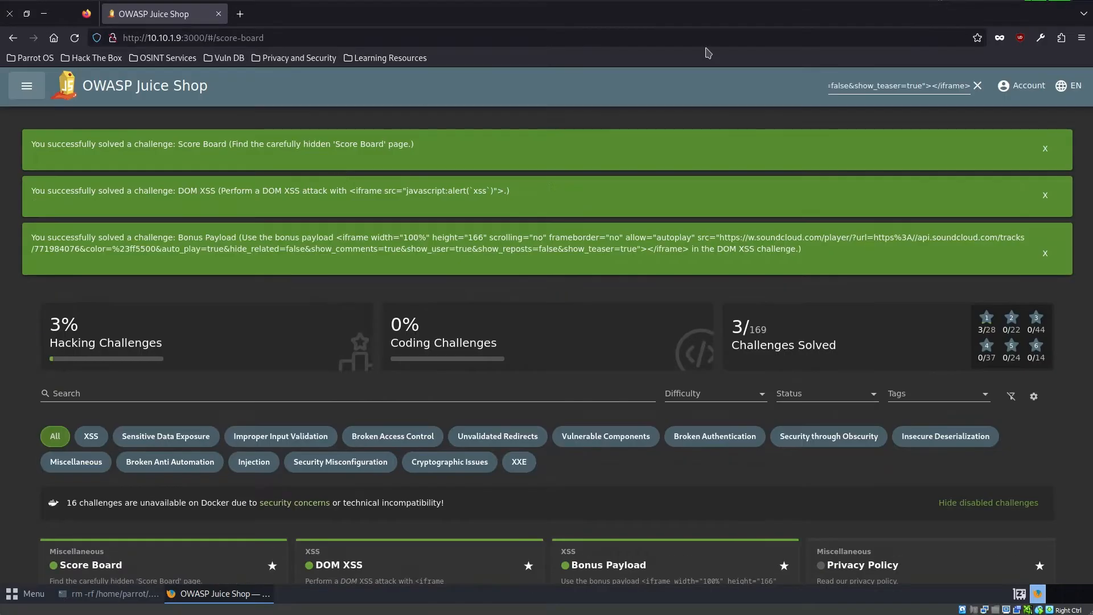
- Open the account login page and activate the email field of the login form
{"action": "left_click", "coordinate": [1014, 82]}
{"action": "left_click", "coordinate": [1037, 118]}
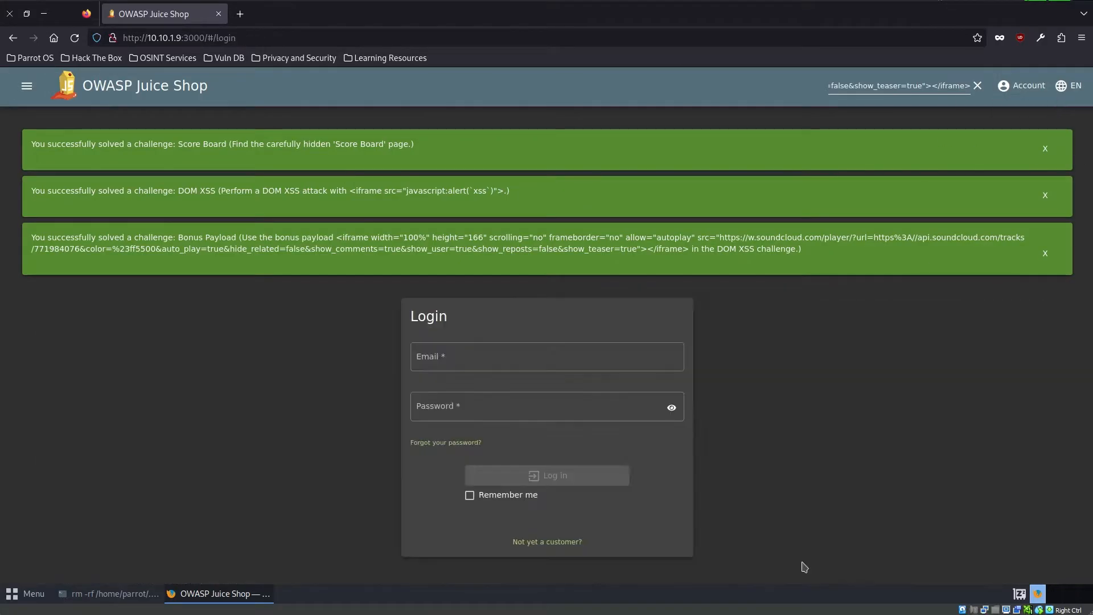
{"action": "left_click", "coordinate": [520, 355]}
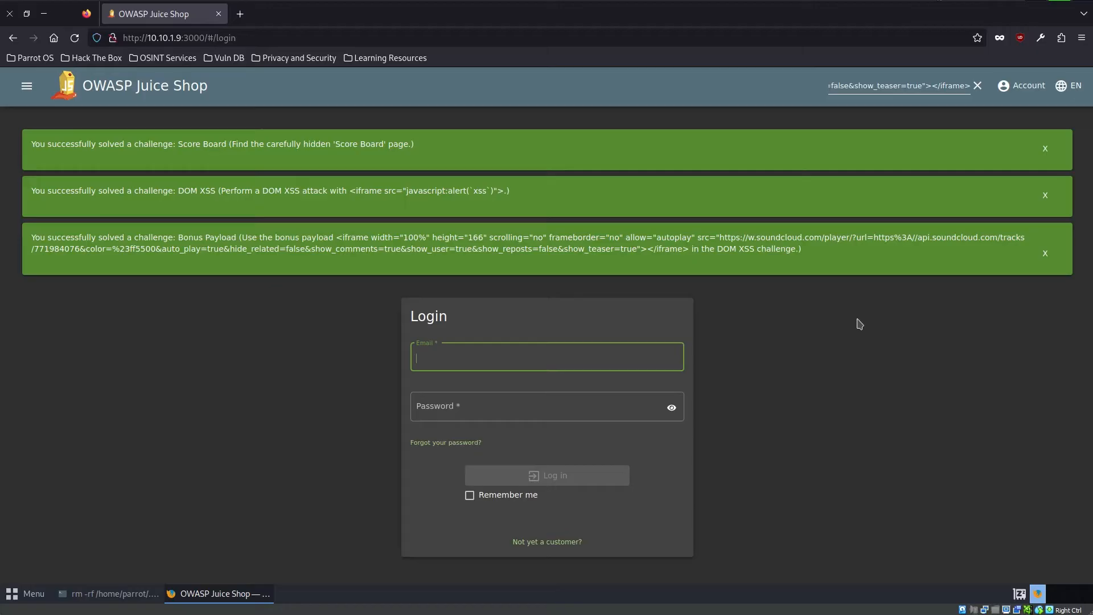
- Open the new-customer registration form and fill in the email address for the account
{"action": "type", "text": "test"}
{"action": "left_click", "coordinate": [552, 542]}
{"action": "left_click", "coordinate": [535, 370]}
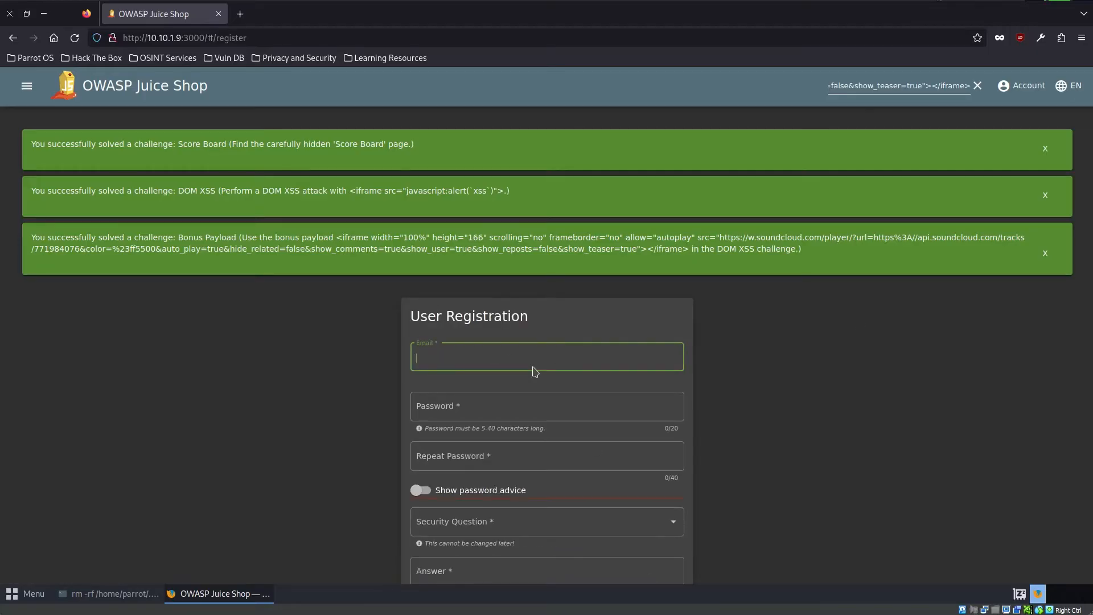
{"action": "type", "text": "test@test.com"}
{"action": "key", "text": "Tab"}
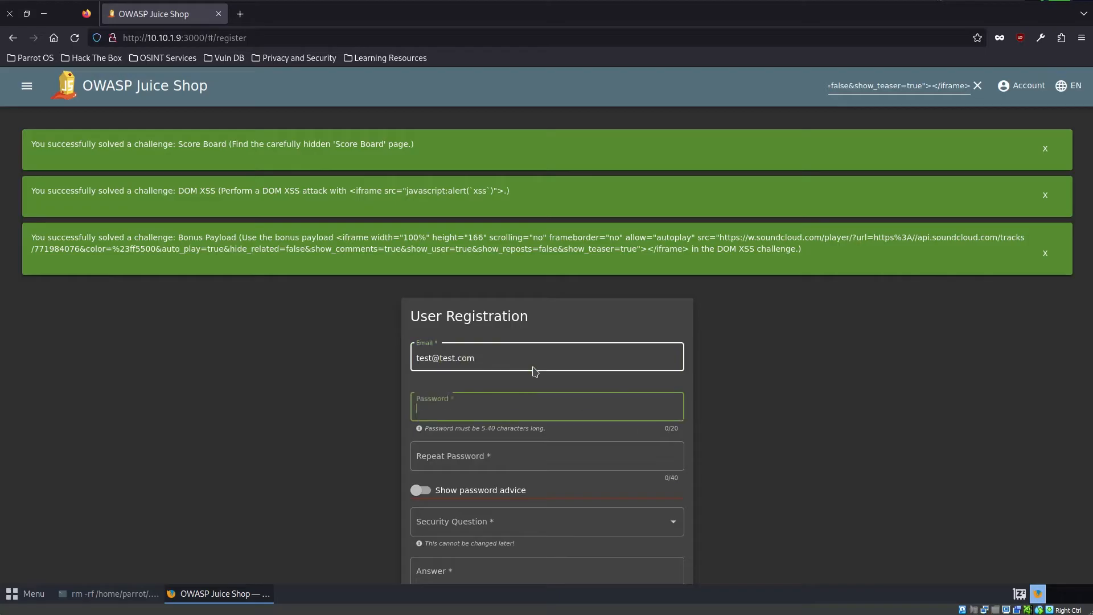
- Enter the account password in the registration form and repeat it to match
{"action": "type", "text": "12345"}
{"action": "key", "text": "Tab"}
{"action": "type", "text": "1234"}
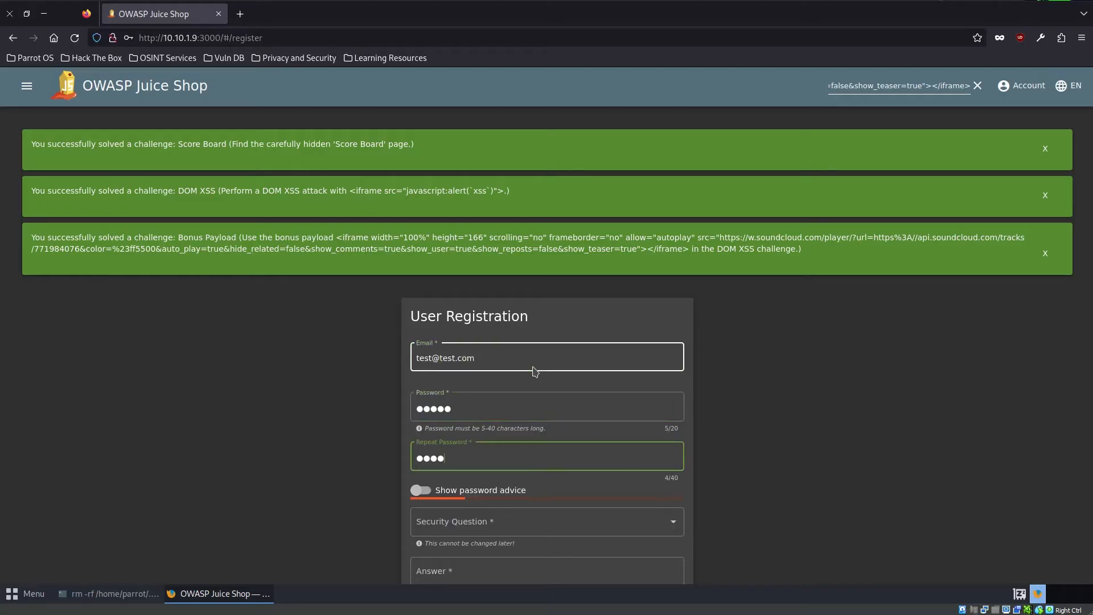
{"action": "type", "text": "5"}
- Choose "Your eldest siblings middle name?" as the security question, fill in the security answer, and register the account
{"action": "key", "text": "Tab"}
{"action": "key", "text": "Tab"}
{"action": "scroll", "coordinate": [535, 399], "scroll_direction": "down", "scroll_amount": 3}
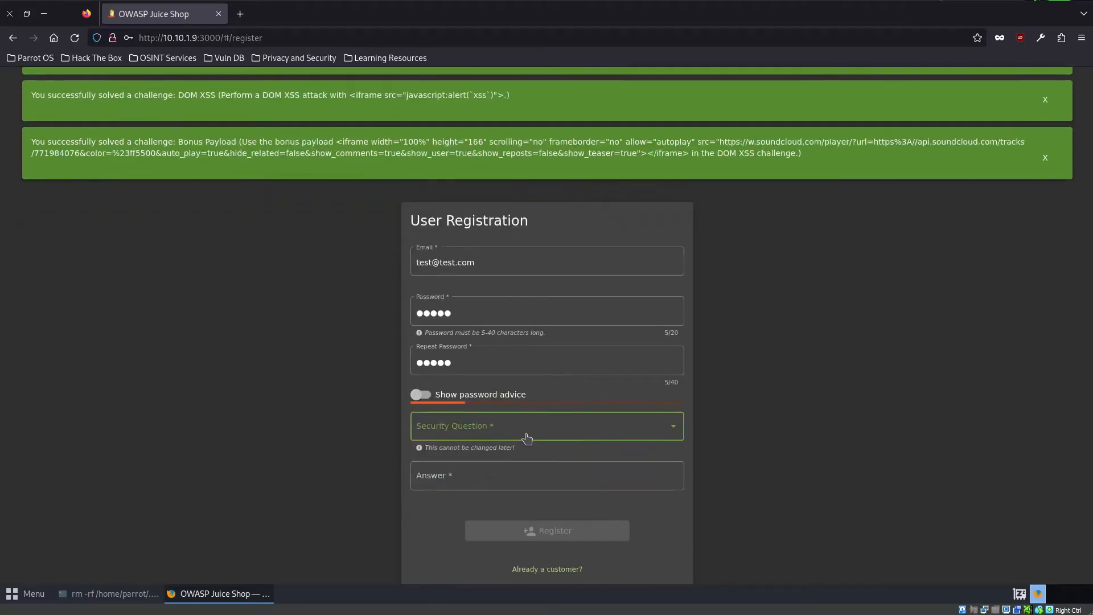
{"action": "left_click", "coordinate": [527, 438]}
{"action": "left_click", "coordinate": [494, 428]}
{"action": "key", "text": "Tab"}
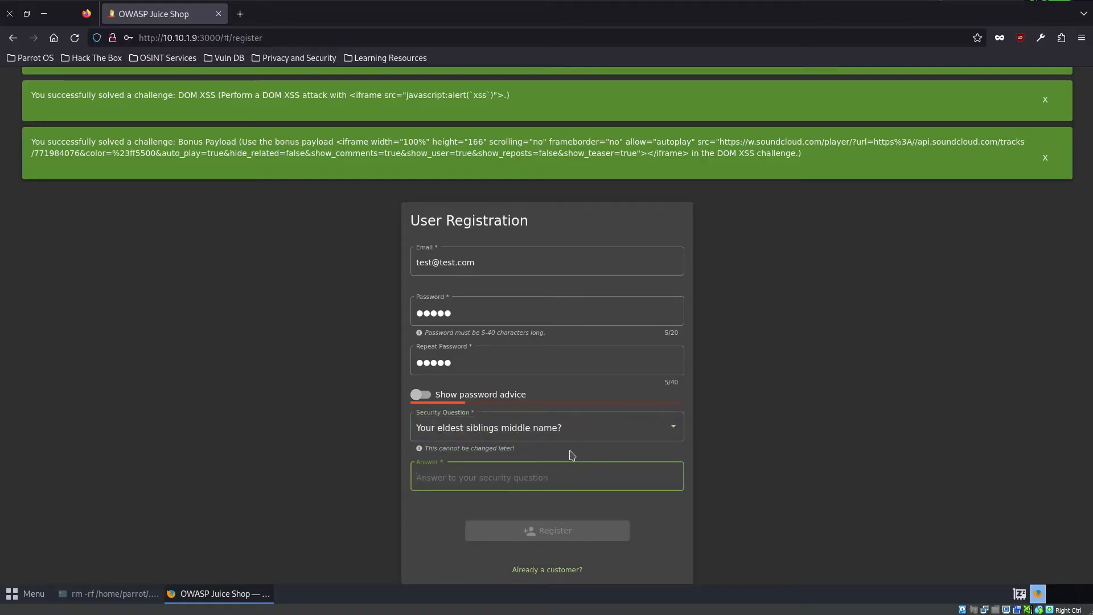
{"action": "type", "text": "12345"}
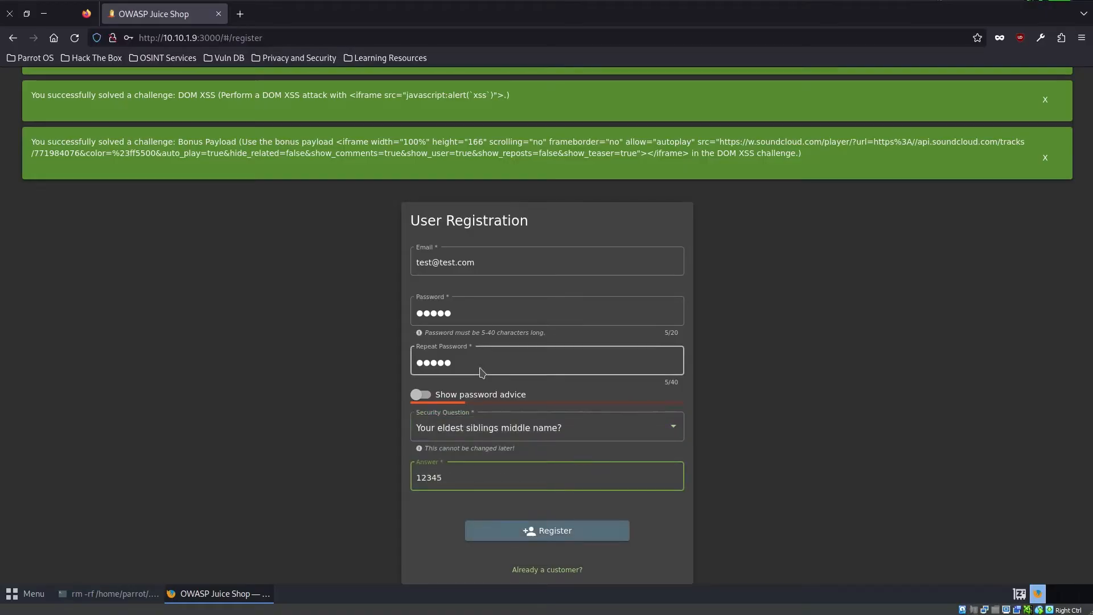
{"action": "key", "text": "Tab"}
{"action": "key", "text": "Return"}
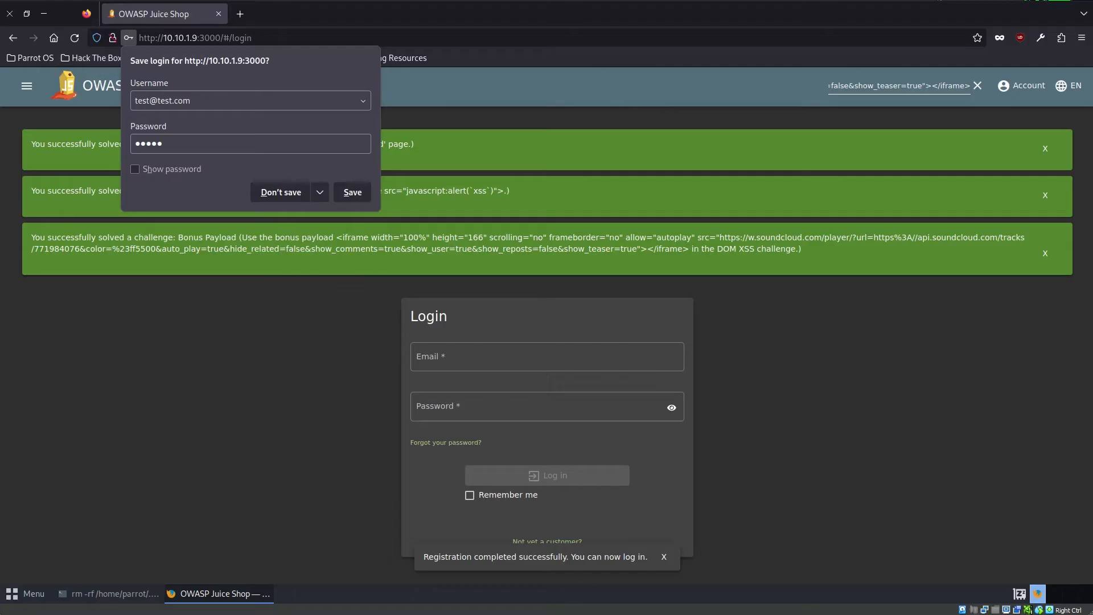
- Try to log in with the newly registered account's email address and a password
{"action": "left_click", "coordinate": [478, 357]}
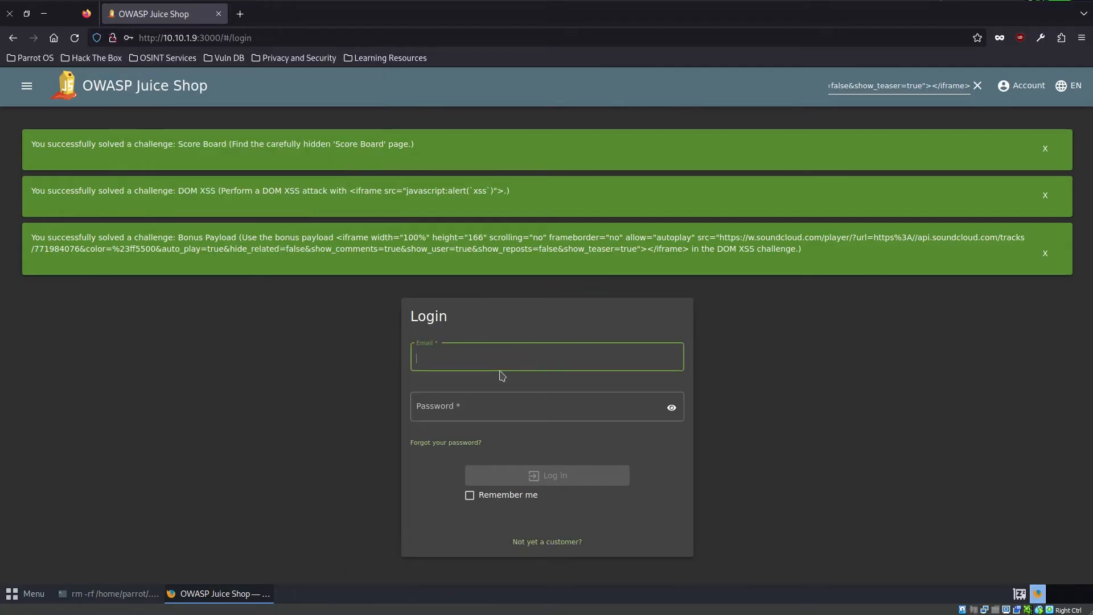
{"action": "type", "text": "test@tees"}
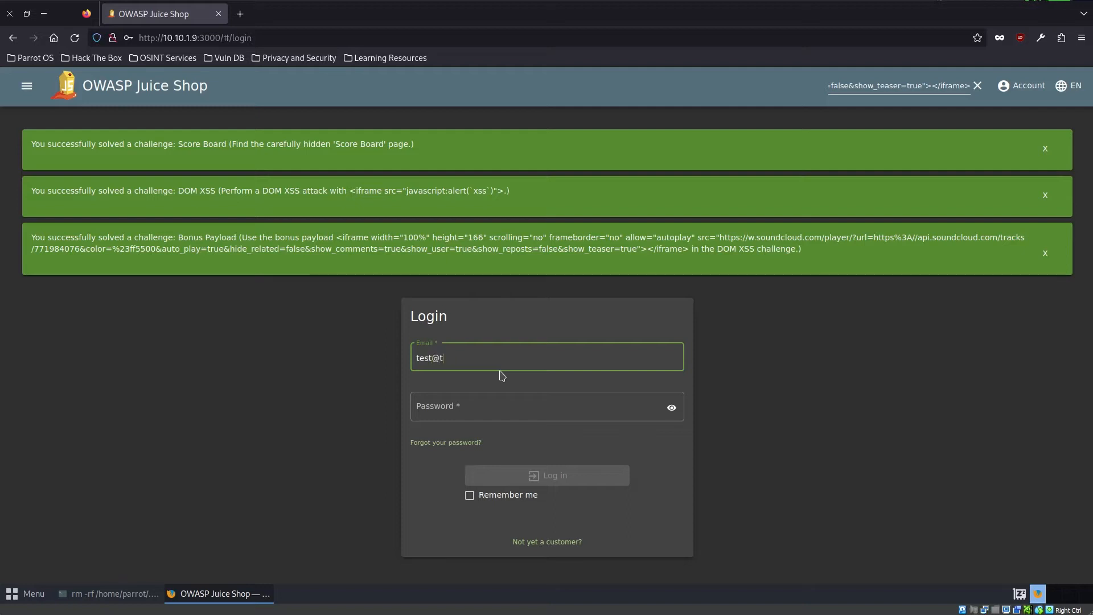
{"action": "key", "text": "BackSpace"}
{"action": "key", "text": "BackSpace"}
{"action": "type", "text": "st.com"}
{"action": "key", "text": "Tab"}
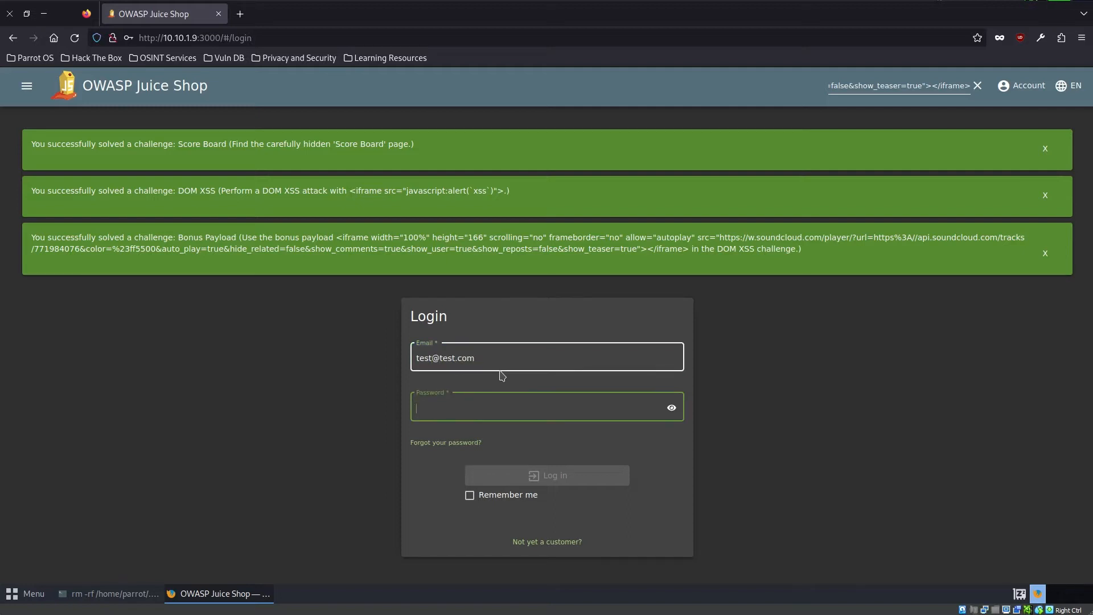
{"action": "type", "text": "test1"}
{"action": "key", "text": "Return"}
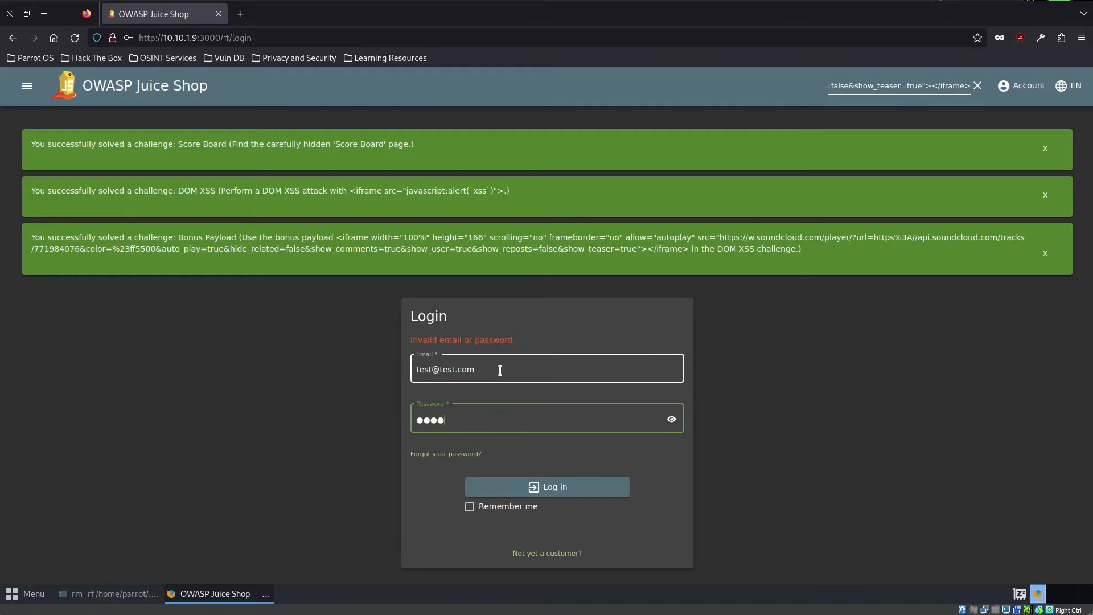
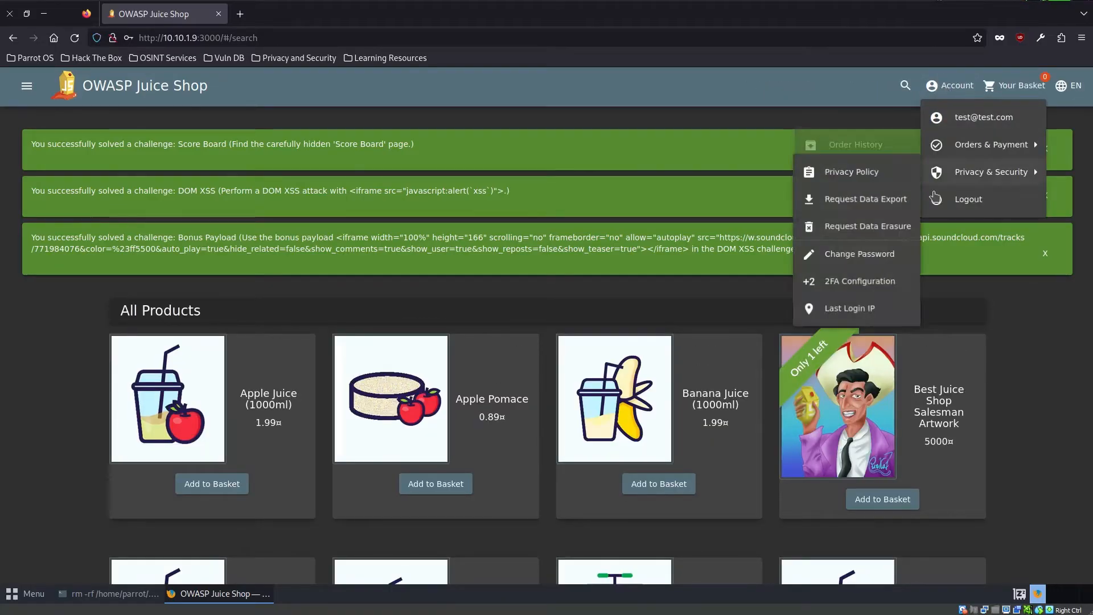
- Open the shop's privacy policy from the account's privacy and security options and read through it
{"action": "left_click", "coordinate": [940, 87]}
{"action": "left_click", "coordinate": [940, 87]}
{"action": "mouse_move", "coordinate": [954, 170]}
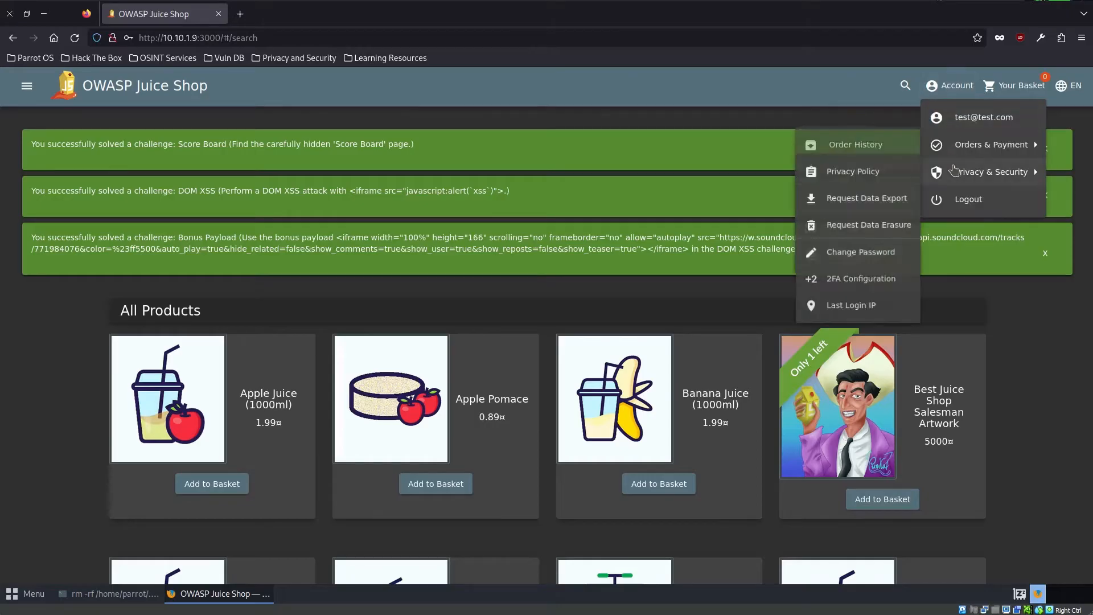
{"action": "left_click", "coordinate": [946, 85]}
{"action": "left_click", "coordinate": [946, 86]}
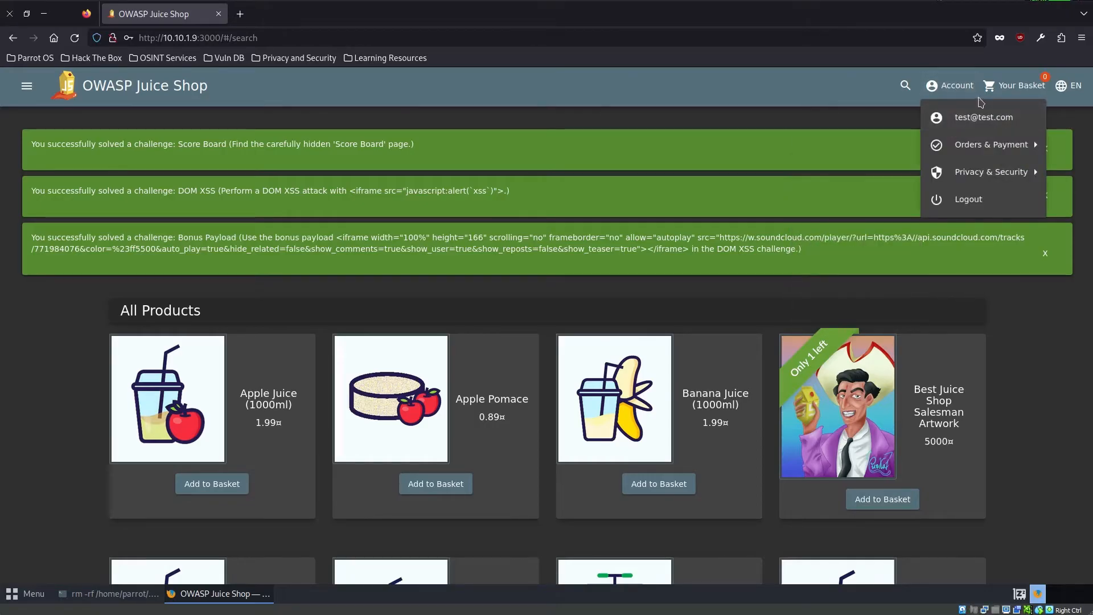
{"action": "mouse_move", "coordinate": [993, 147]}
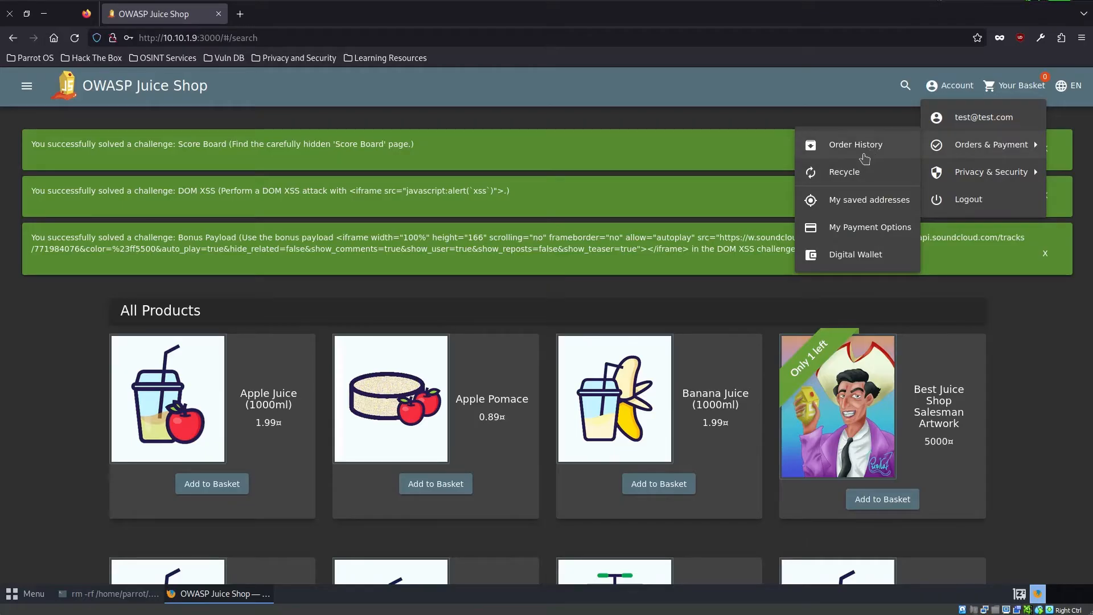
{"action": "mouse_move", "coordinate": [976, 172]}
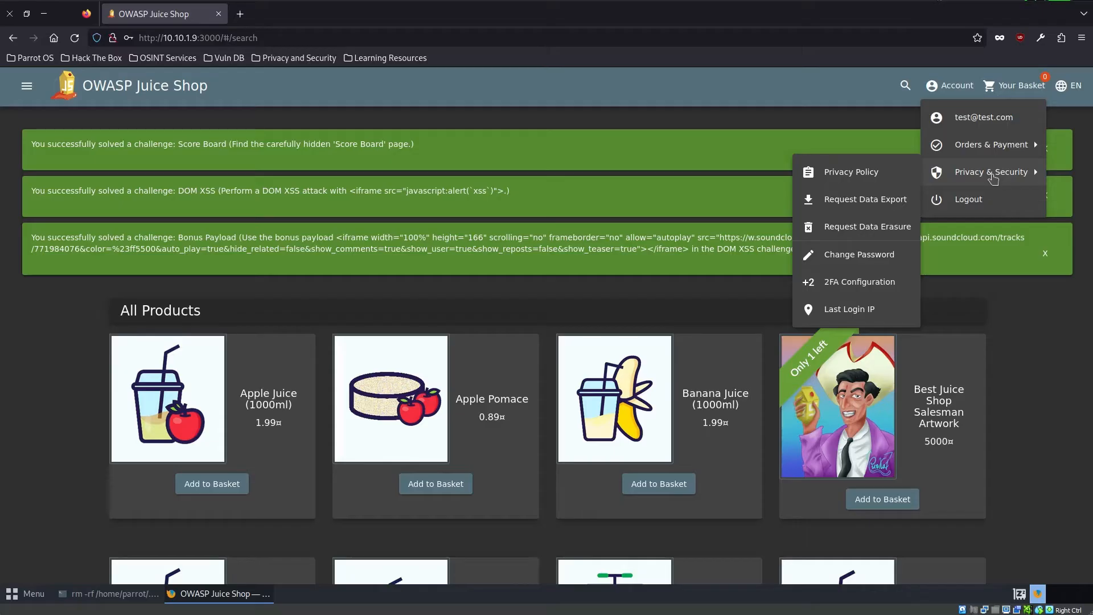
{"action": "left_click", "coordinate": [873, 184]}
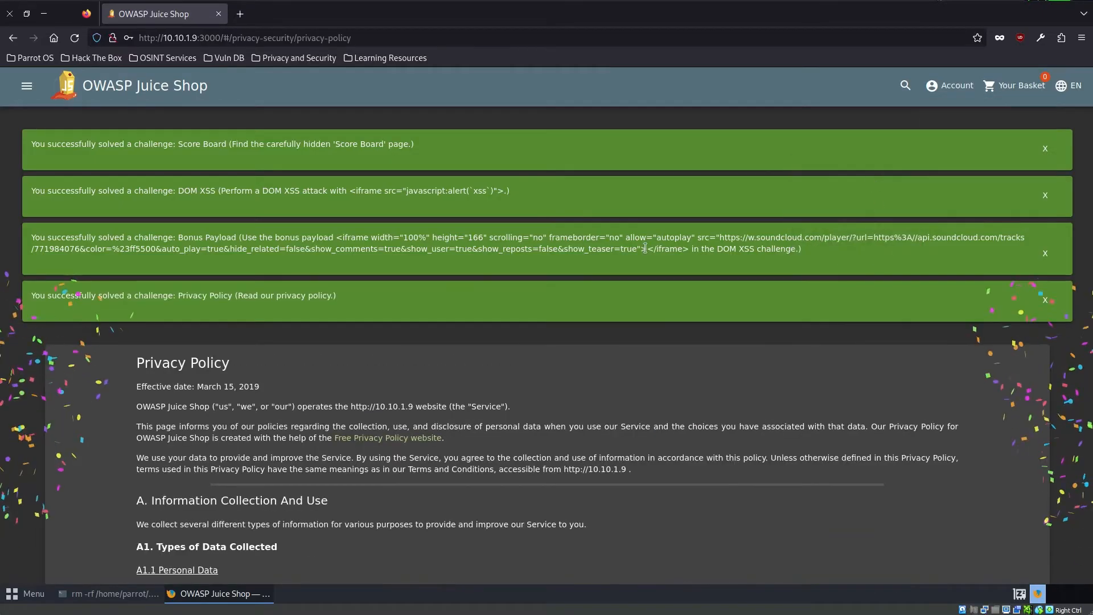
{"action": "scroll", "coordinate": [355, 379], "scroll_direction": "down", "scroll_amount": 5}
{"action": "scroll", "coordinate": [355, 378], "scroll_direction": "down", "scroll_amount": 4}
{"action": "scroll", "coordinate": [356, 379], "scroll_direction": "down", "scroll_amount": 10}
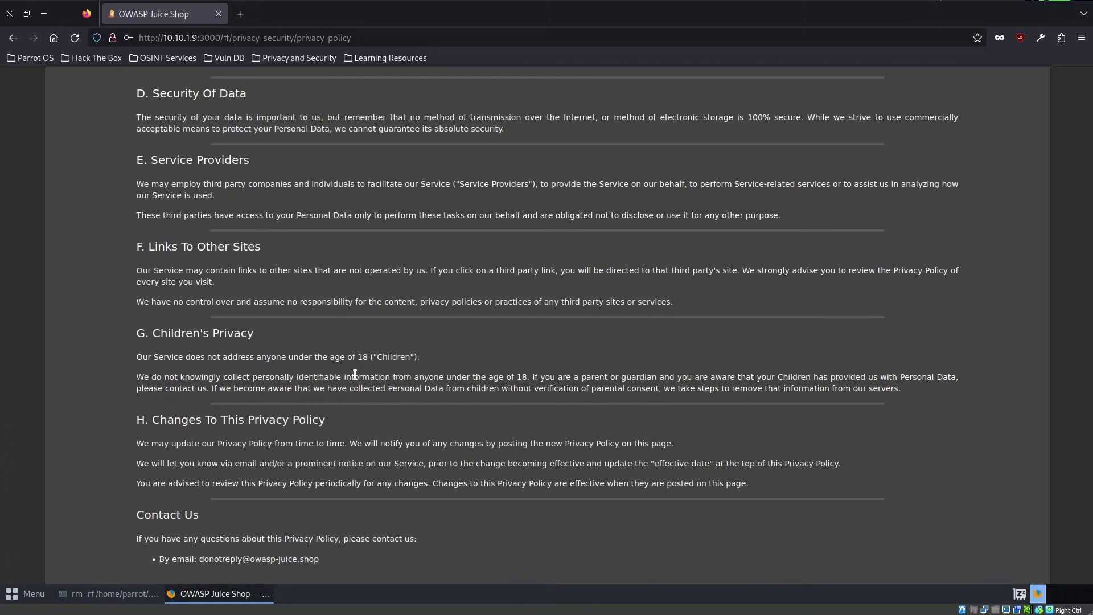
{"action": "scroll", "coordinate": [355, 375], "scroll_direction": "up", "scroll_amount": 20}
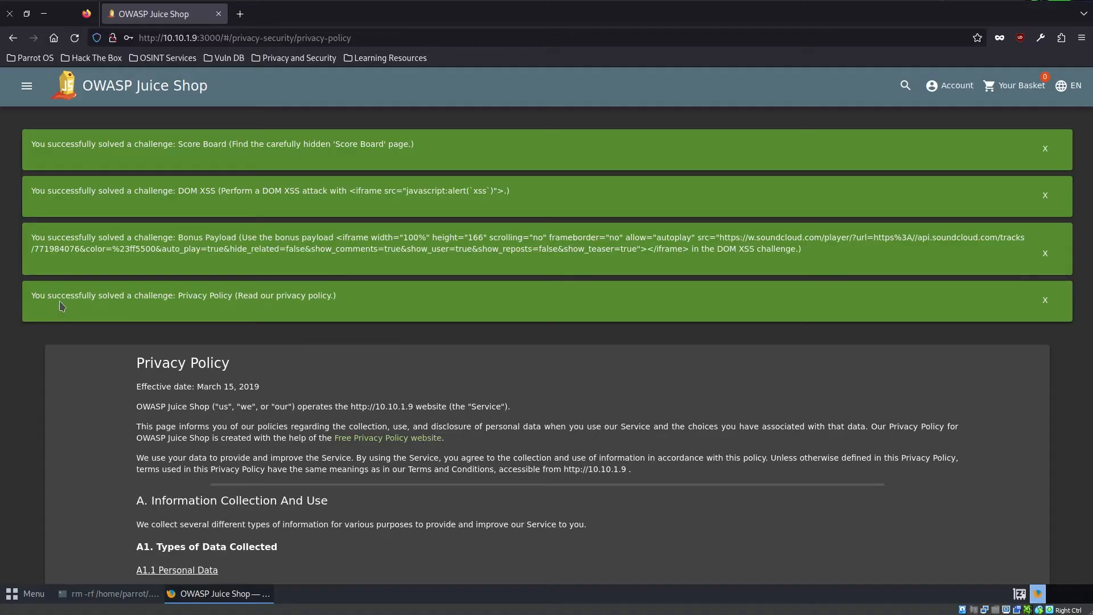
- Return to the Score Board and examine the Bully Chatbot challenge's description
{"action": "left_click", "coordinate": [27, 85]}
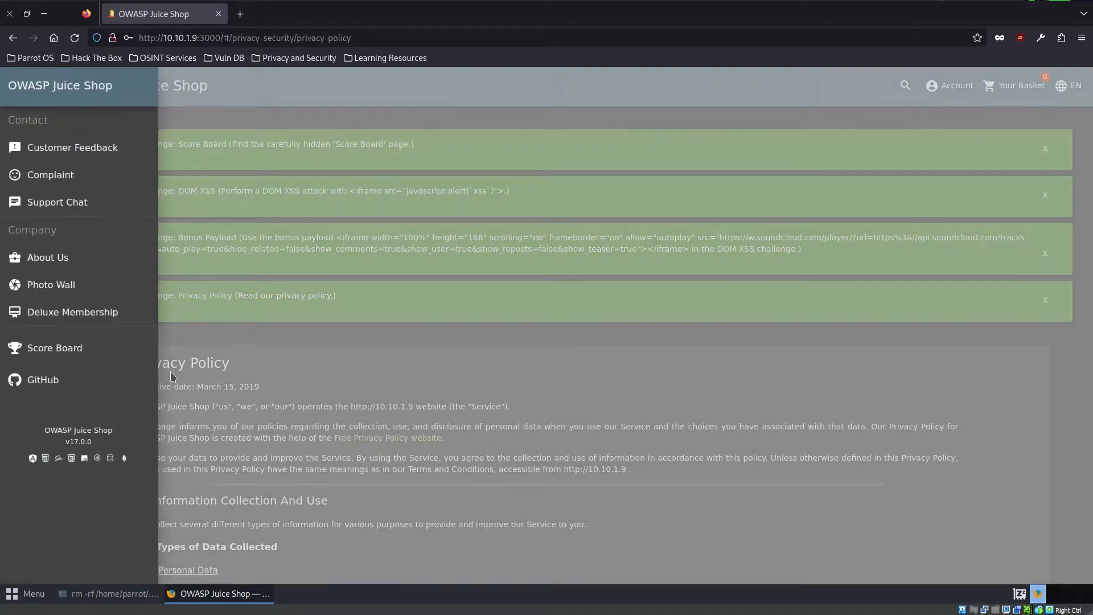
{"action": "left_click", "coordinate": [46, 344]}
{"action": "scroll", "coordinate": [658, 460], "scroll_direction": "down", "scroll_amount": 6}
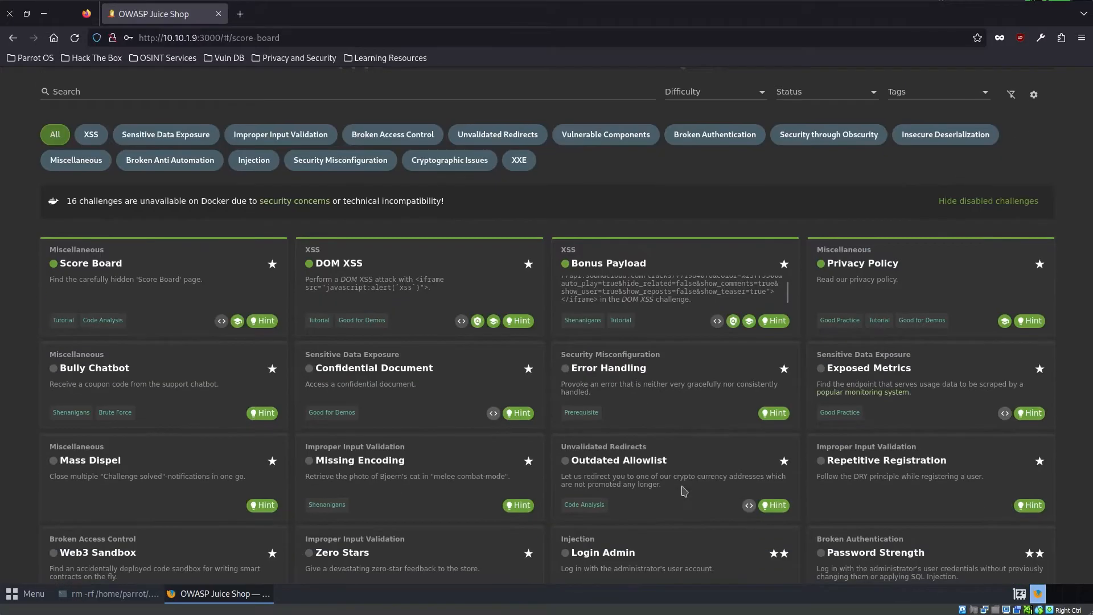
{"action": "triple_click", "coordinate": [172, 373]}
{"action": "left_click", "coordinate": [172, 372]}
{"action": "left_click_drag", "start_coordinate": [113, 391], "coordinate": [46, 391]}
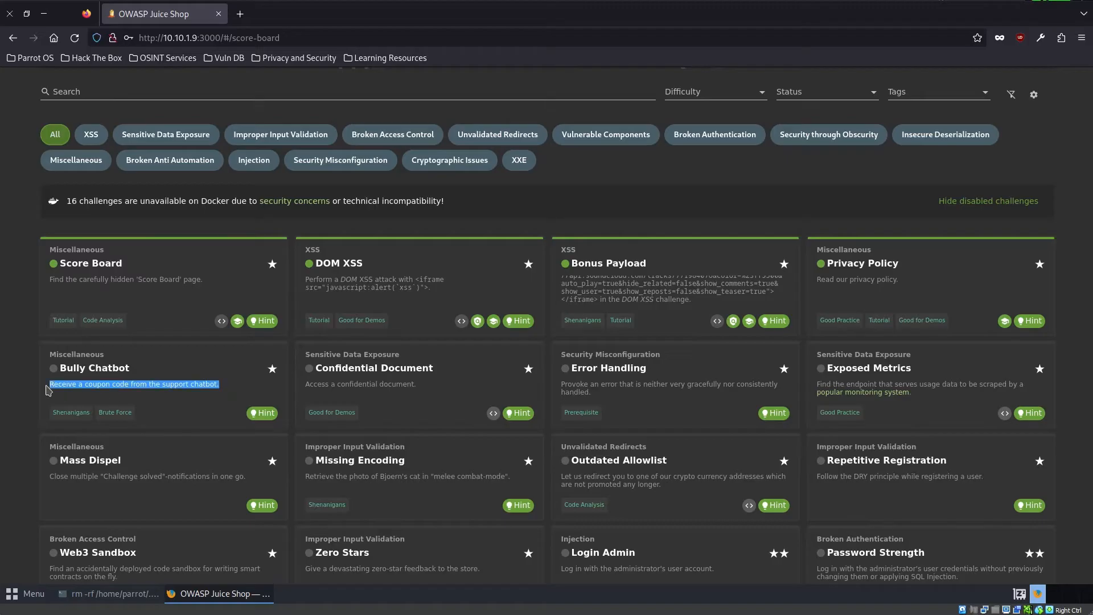
{"action": "left_click", "coordinate": [190, 406]}
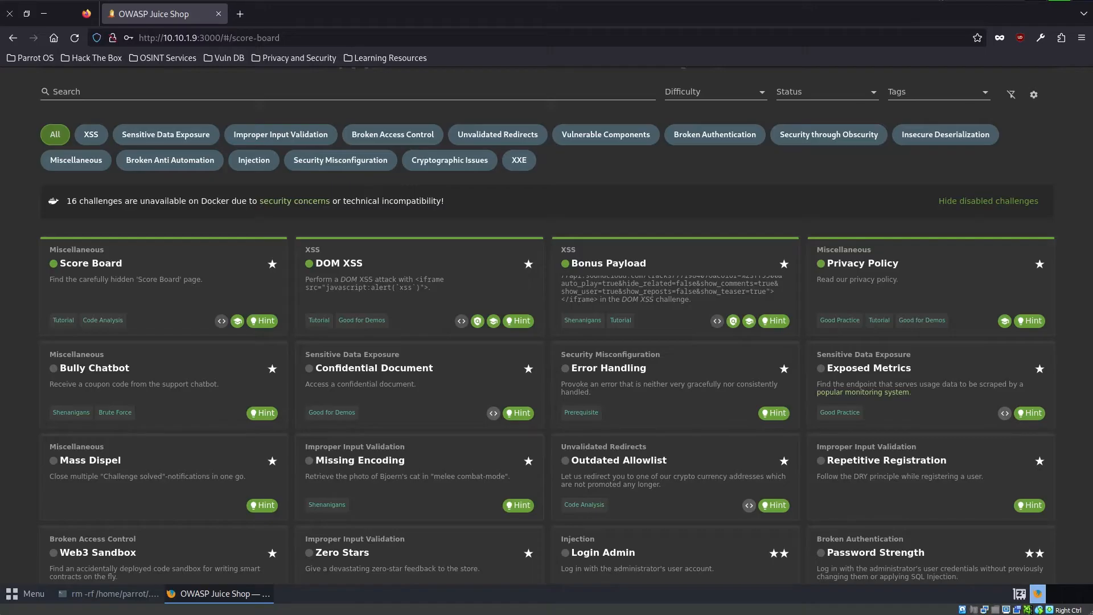
- Open the Support Chat and answer the chatbot's opening question with "hello"
{"action": "scroll", "coordinate": [1010, 190], "scroll_direction": "up", "scroll_amount": 6}
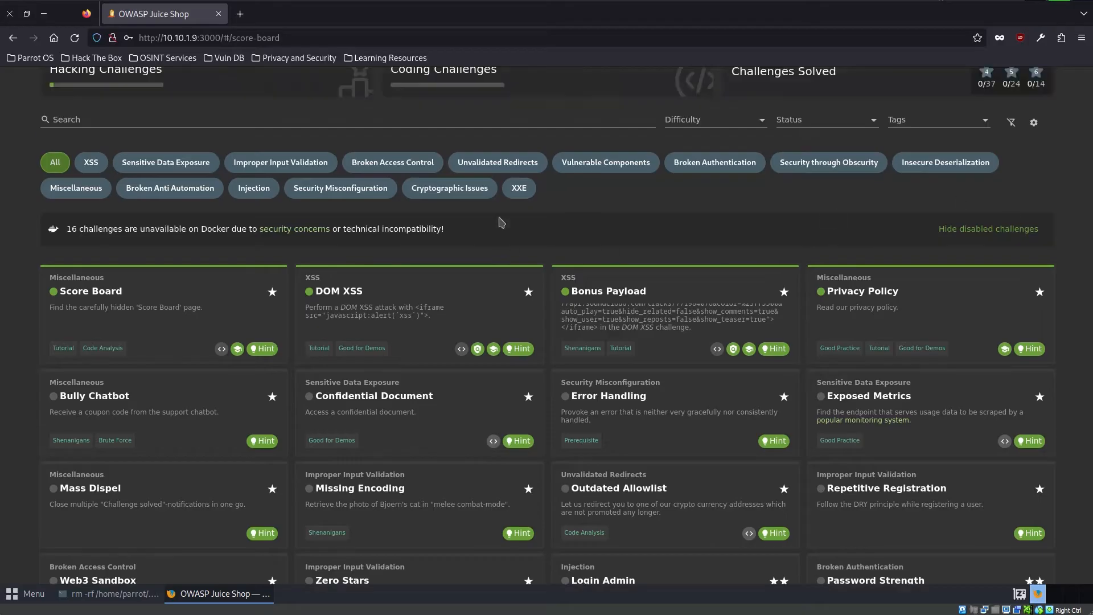
{"action": "left_click", "coordinate": [12, 86]}
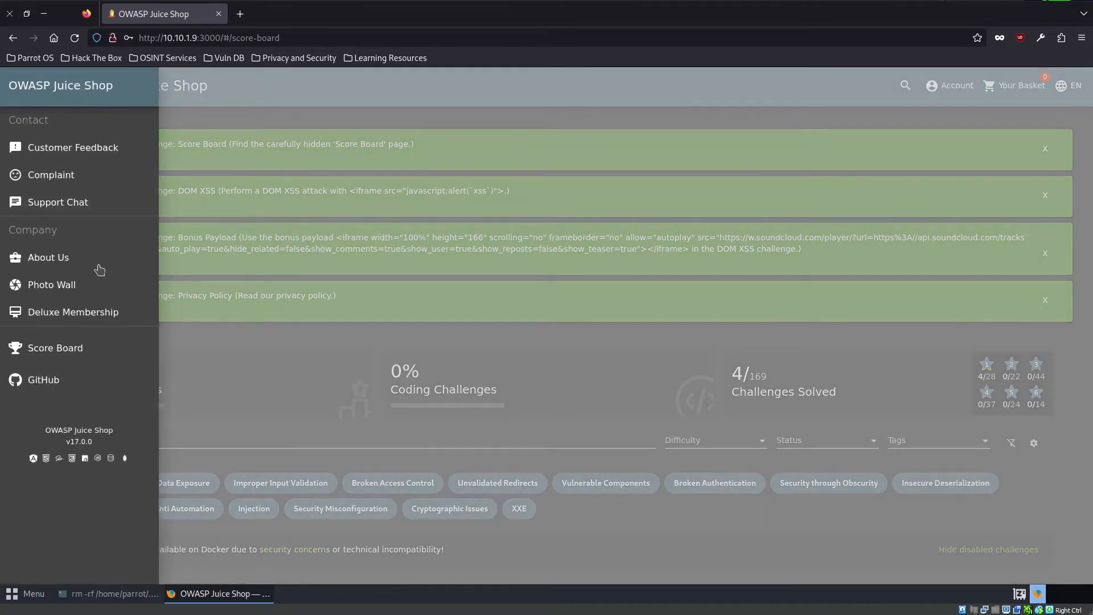
{"action": "left_click", "coordinate": [68, 215]}
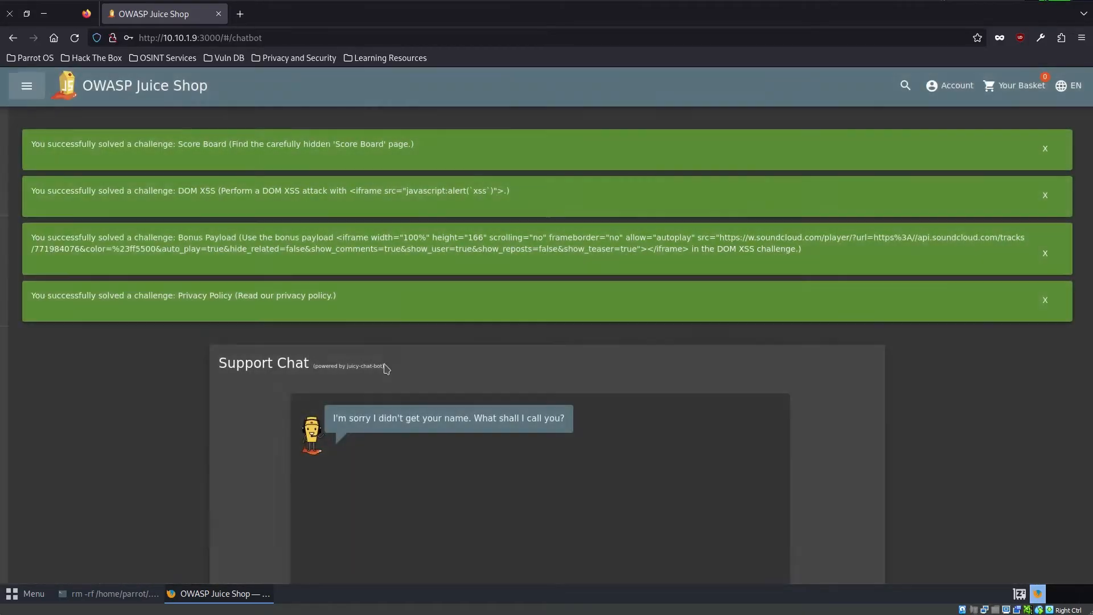
{"action": "scroll", "coordinate": [378, 459], "scroll_direction": "down", "scroll_amount": 4}
{"action": "left_click", "coordinate": [435, 539]}
{"action": "type", "text": "hello"}
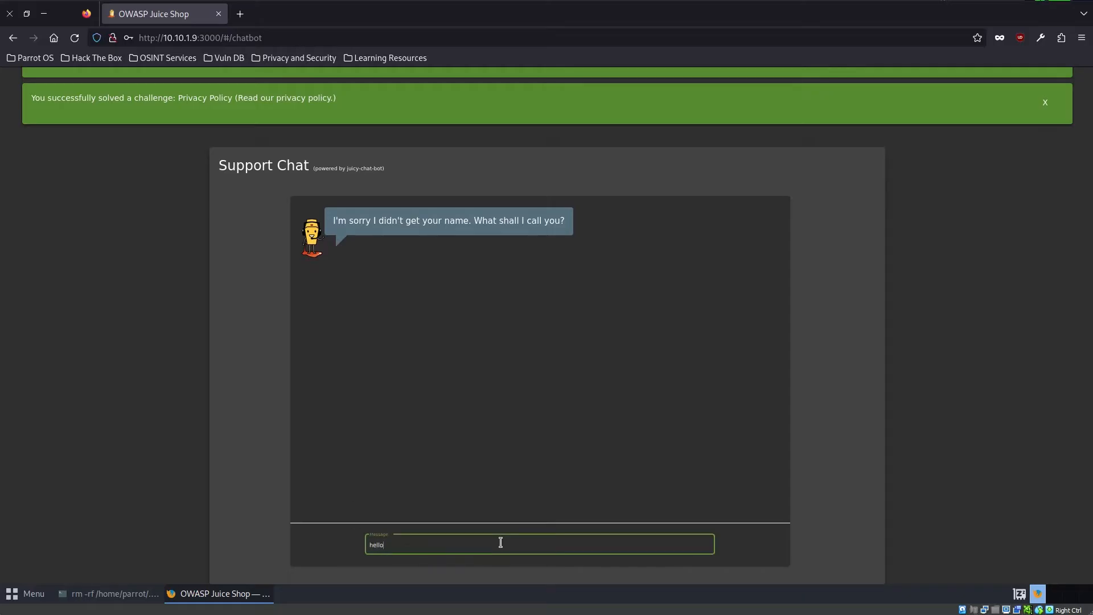
{"action": "key", "text": "Return"}
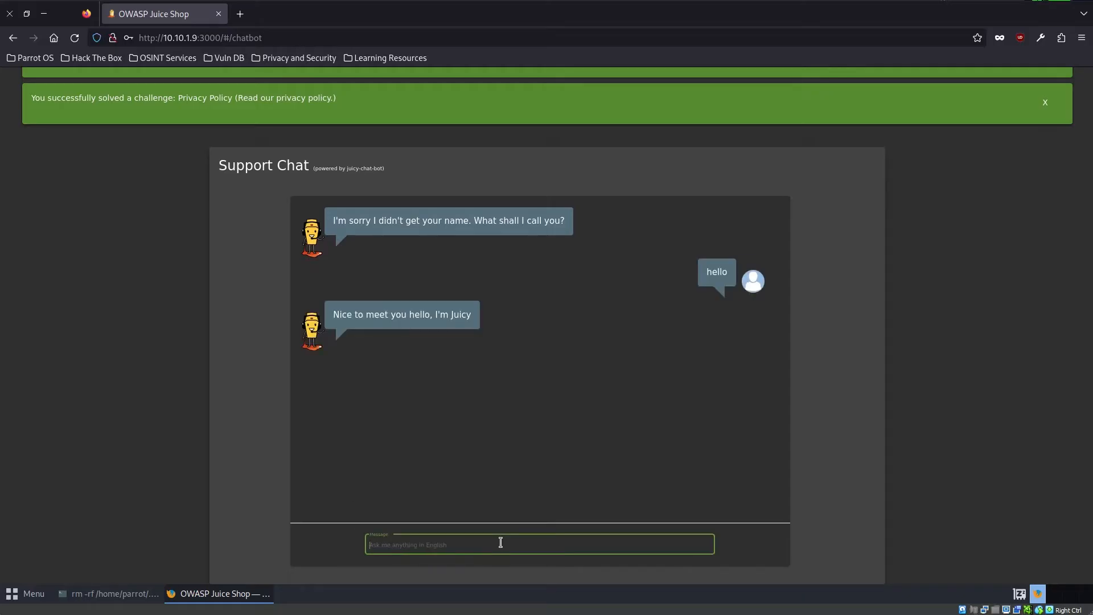
- Ask the support chatbot "Can I get a coupone?" to request a coupon code
{"action": "type", "text": "can I get a cupone"}
{"action": "key", "text": "BackSpace"}
{"action": "key", "text": "BackSpace"}
{"action": "key", "text": "BackSpace"}
{"action": "key", "text": "BackSpace"}
{"action": "type", "text": "oupone?"}
{"action": "key", "text": "Return"}
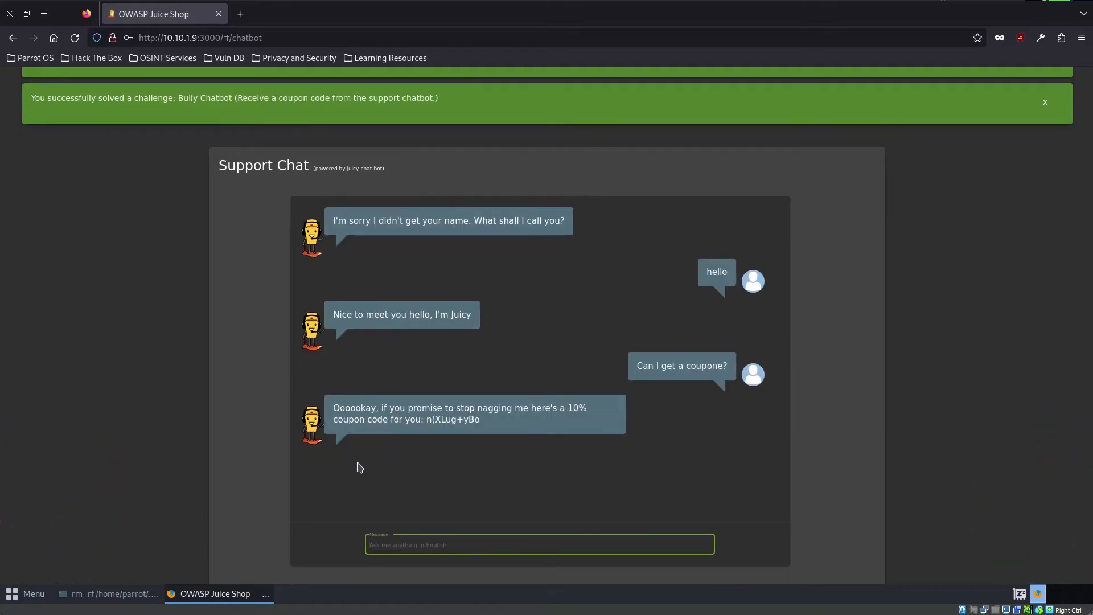
- Go back to the Score Board and look through the remaining unsolved one-star challenges
{"action": "scroll", "coordinate": [391, 343], "scroll_direction": "up", "scroll_amount": 5}
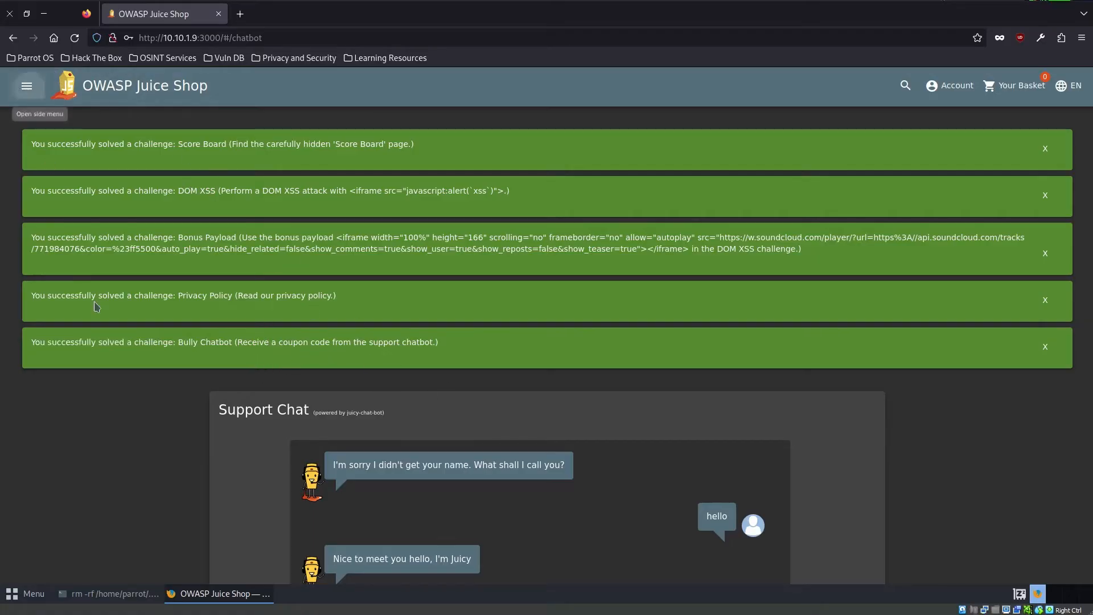
{"action": "left_click", "coordinate": [27, 86]}
{"action": "left_click", "coordinate": [91, 348]}
{"action": "scroll", "coordinate": [578, 376], "scroll_direction": "down", "scroll_amount": 10}
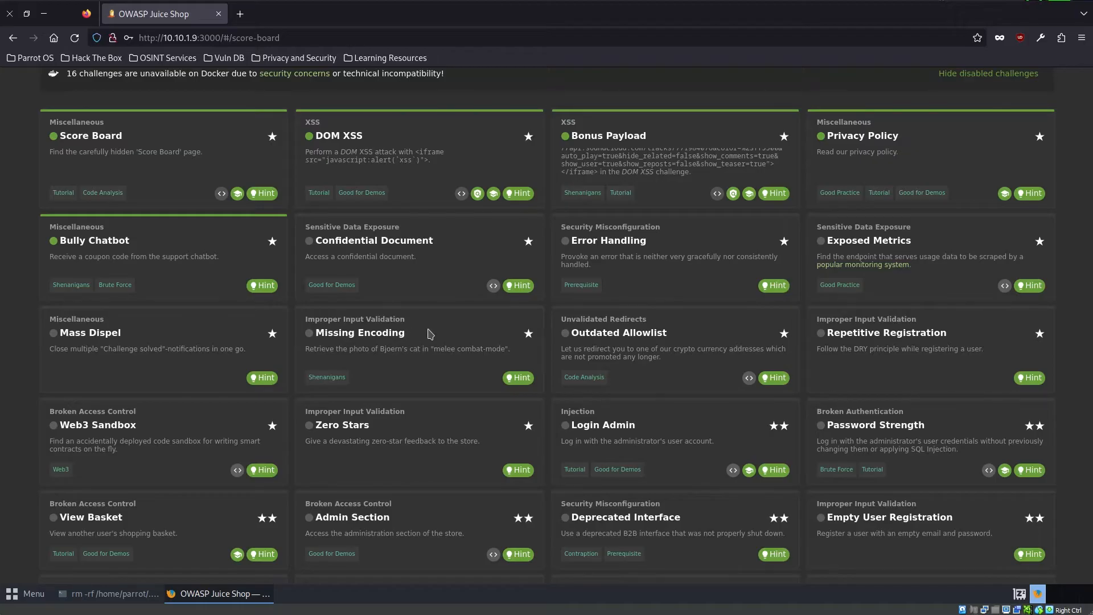
- Inspect the Score Board page in the browser's developer tools and enlarge the tools pane
{"action": "scroll", "coordinate": [288, 227], "scroll_direction": "up", "scroll_amount": 8}
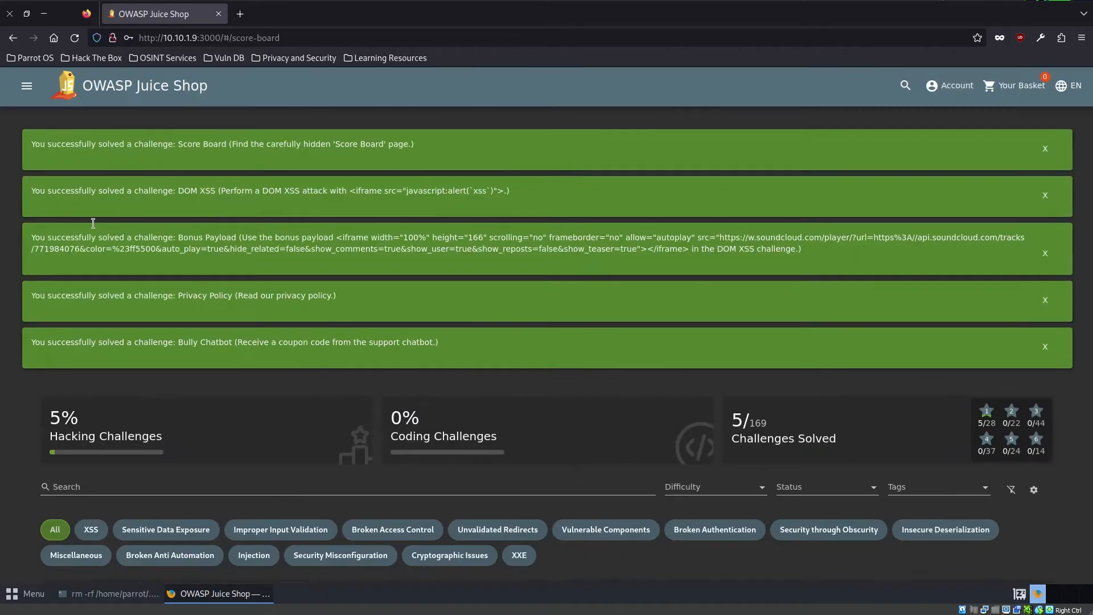
{"action": "left_click", "coordinate": [31, 59]}
{"action": "left_click", "coordinate": [308, 172]}
{"action": "scroll", "coordinate": [538, 493], "scroll_direction": "down", "scroll_amount": 2}
{"action": "right_click", "coordinate": [605, 479]}
{"action": "left_click", "coordinate": [641, 471]}
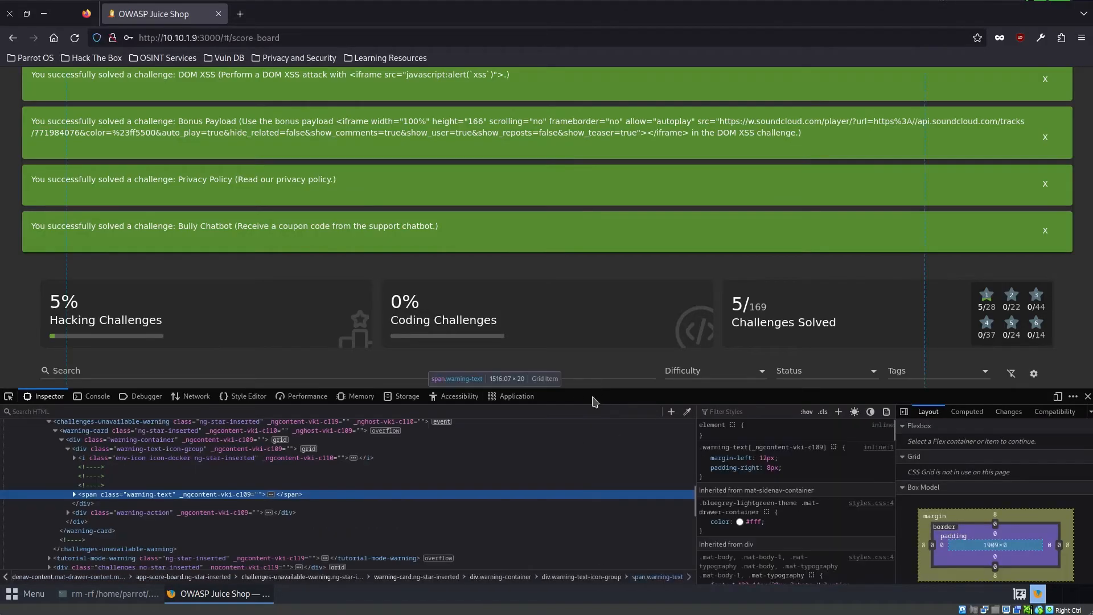
{"action": "left_click_drag", "start_coordinate": [599, 386], "coordinate": [599, 183]}
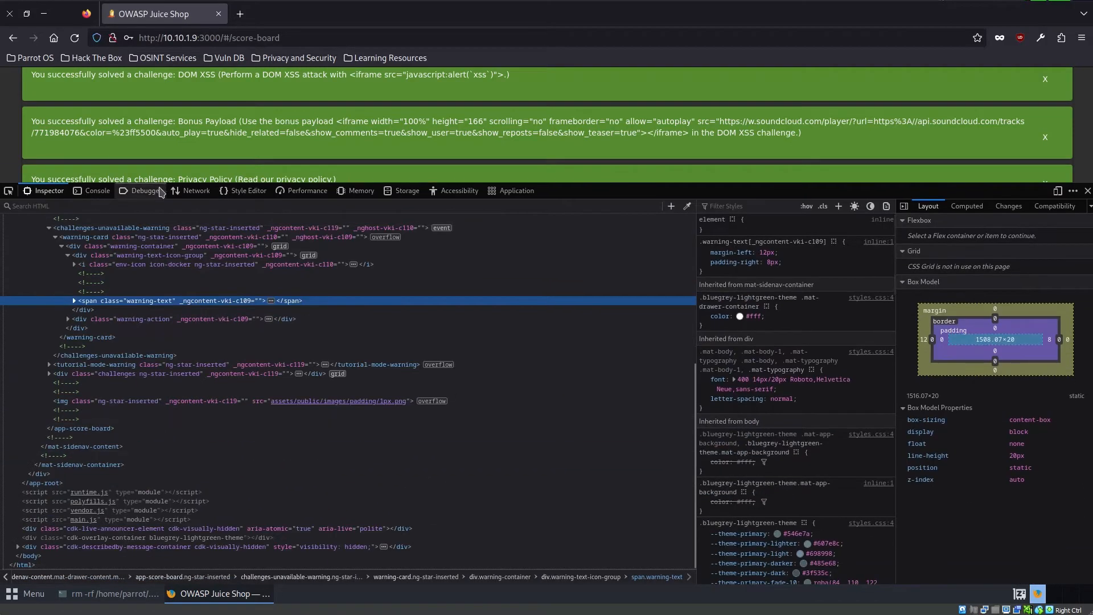
- Open the site's main.js source in the debugger and pretty-print it
{"action": "left_click", "coordinate": [142, 191]}
{"action": "left_click", "coordinate": [202, 191]}
{"action": "left_click", "coordinate": [154, 193]}
{"action": "left_click", "coordinate": [97, 269]}
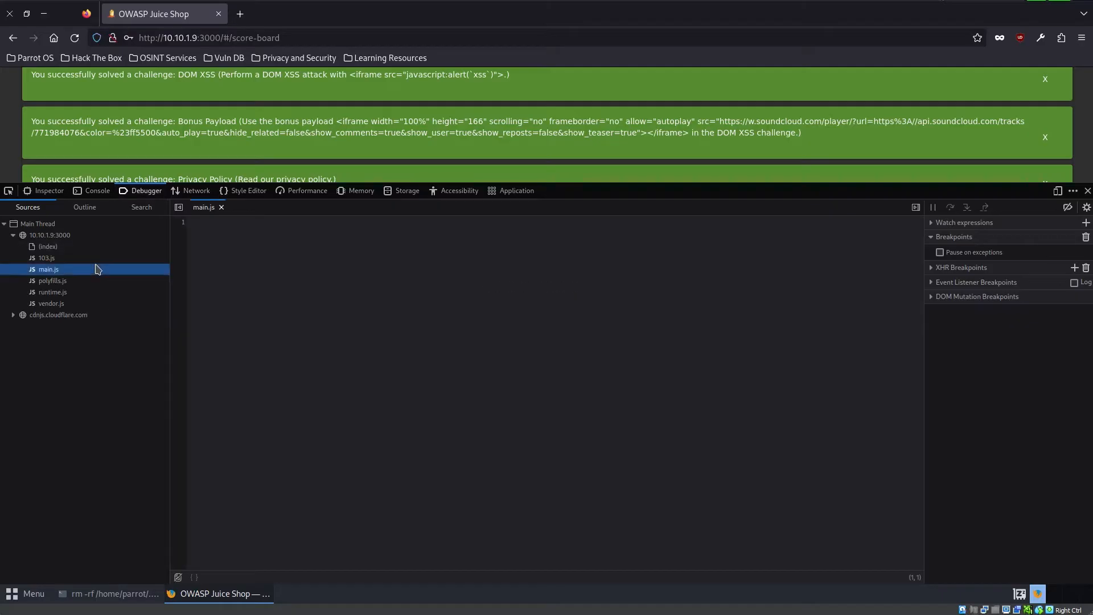
{"action": "left_click", "coordinate": [194, 577]}
- Search the pretty-printed main.js for "ftp" and go to the match in the openConfirmationPDF function
{"action": "left_click", "coordinate": [426, 496]}
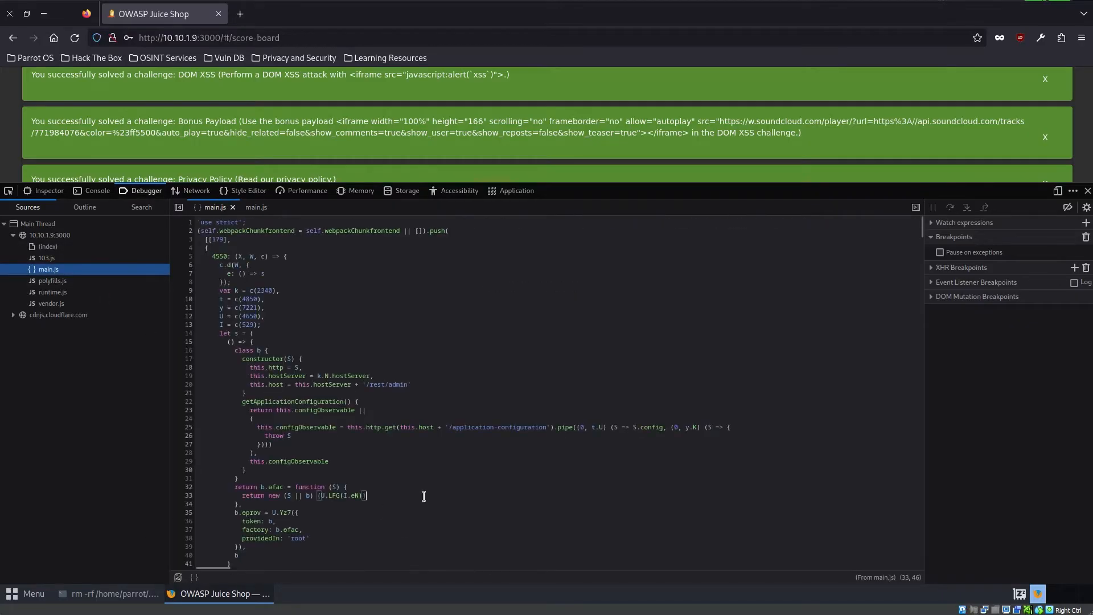
{"action": "key", "text": "ctrl+f"}
{"action": "type", "text": "ftp"}
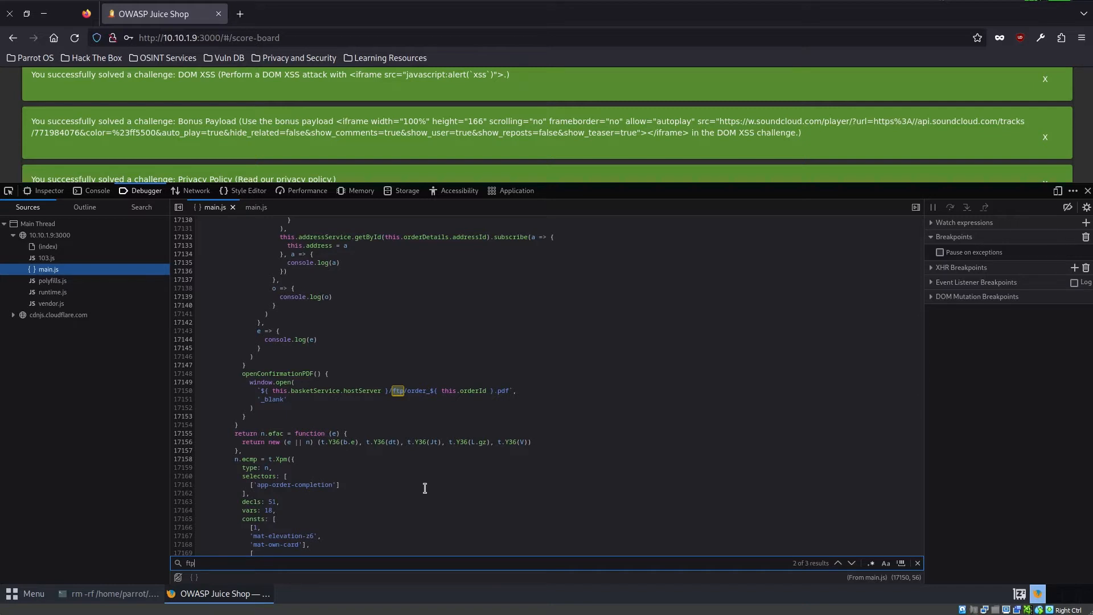
{"action": "left_click", "coordinate": [400, 390]}
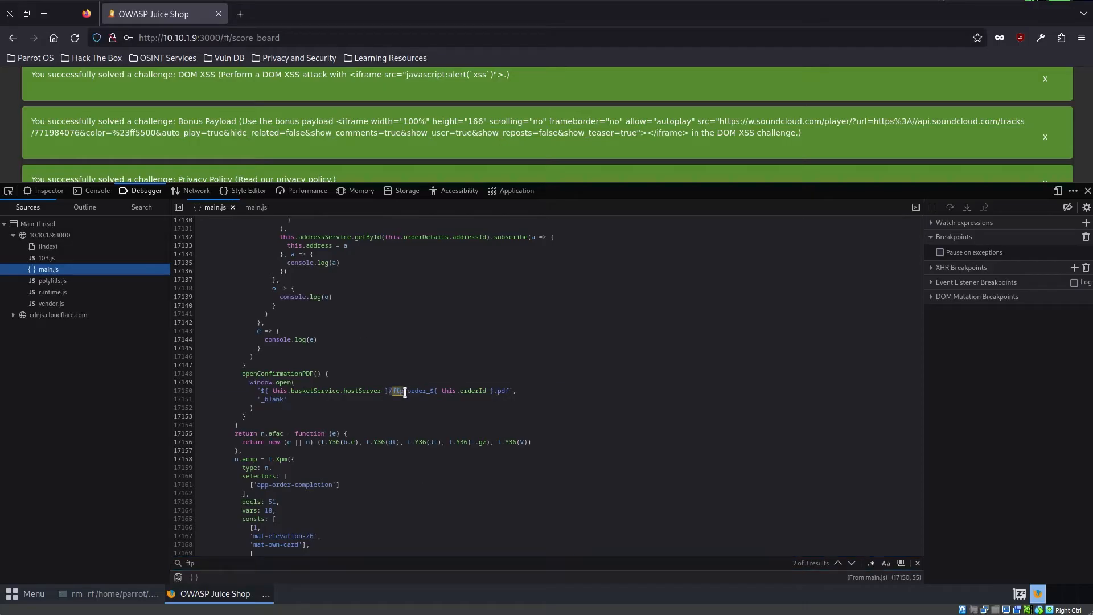
{"action": "right_click", "coordinate": [406, 388]}
{"action": "left_click", "coordinate": [447, 456]}
{"action": "left_click_drag", "start_coordinate": [223, 35], "coordinate": [448, 64]}
{"action": "type", "text": "http://10.10.1.9:3000/main.js"}
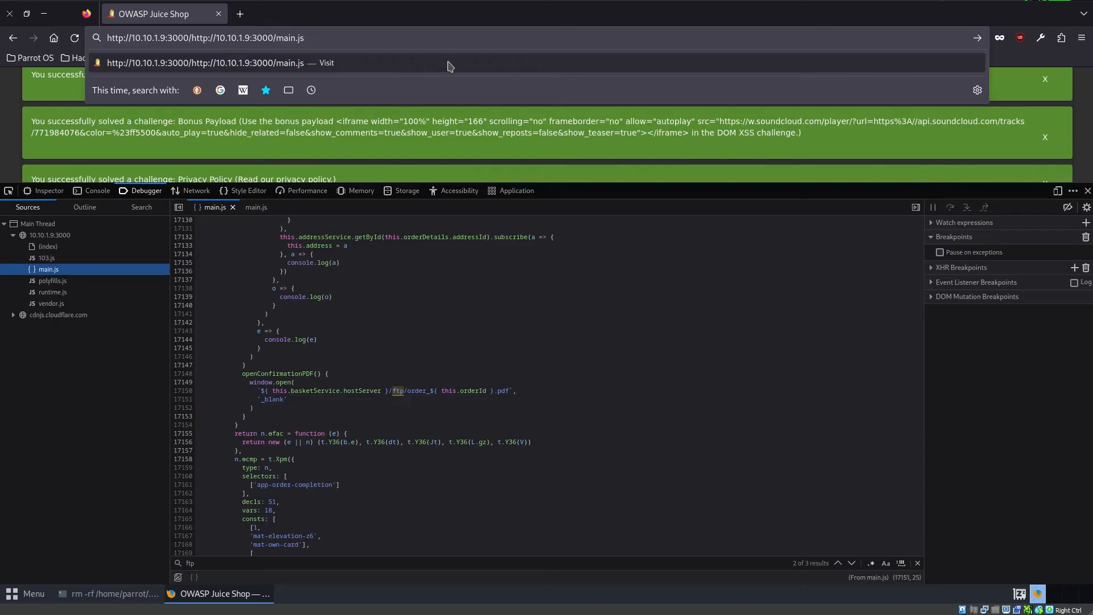
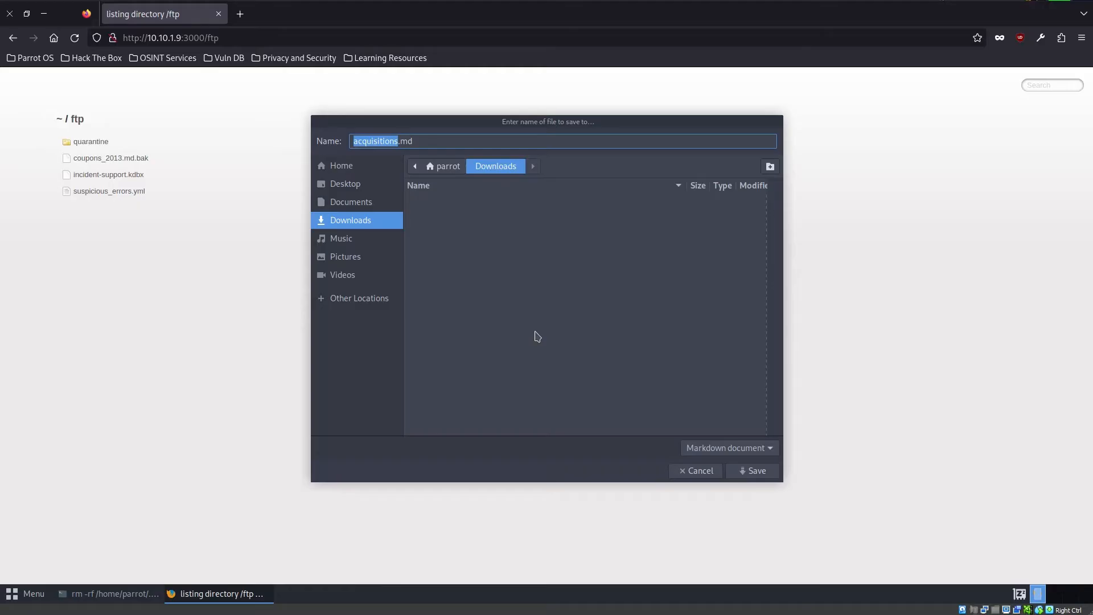
- Dismiss the save prompt for acquisitions.md without saving the file, returning to the ftp directory listing
{"action": "left_click", "coordinate": [695, 471]}
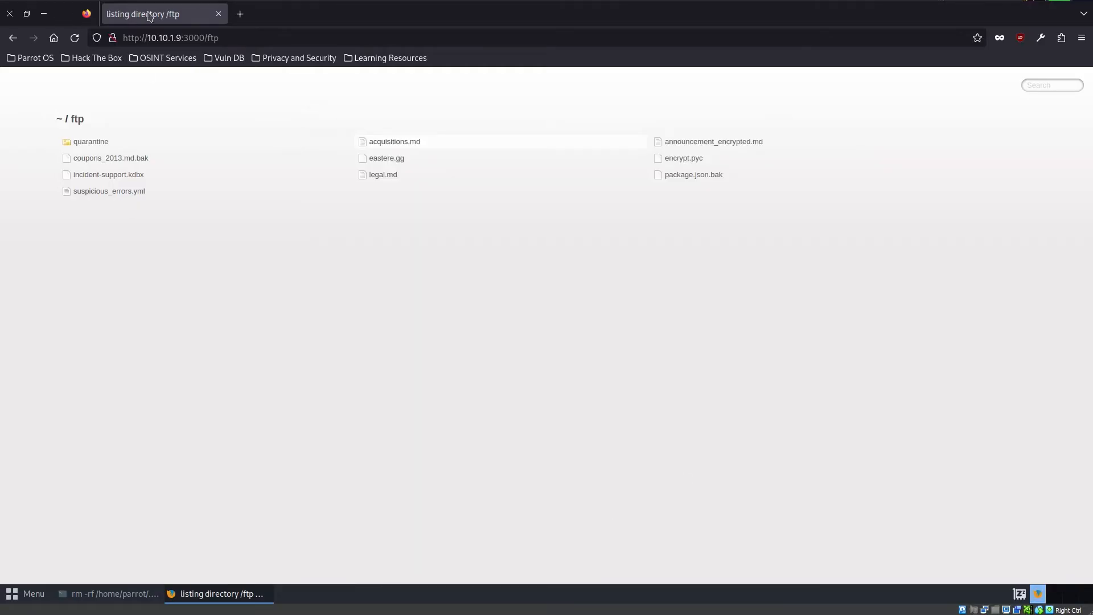
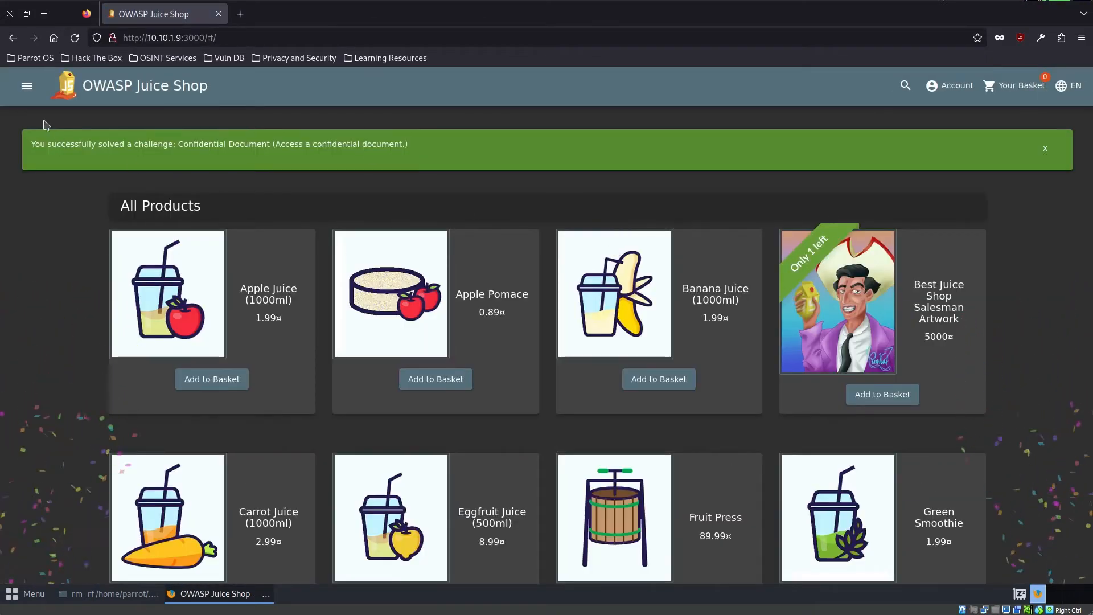
- Open the Score Board and view the unsolved one-star challenges, including Error Handling
{"action": "left_click", "coordinate": [27, 85]}
{"action": "left_click", "coordinate": [81, 352]}
{"action": "scroll", "coordinate": [503, 426], "scroll_direction": "down", "scroll_amount": 5}
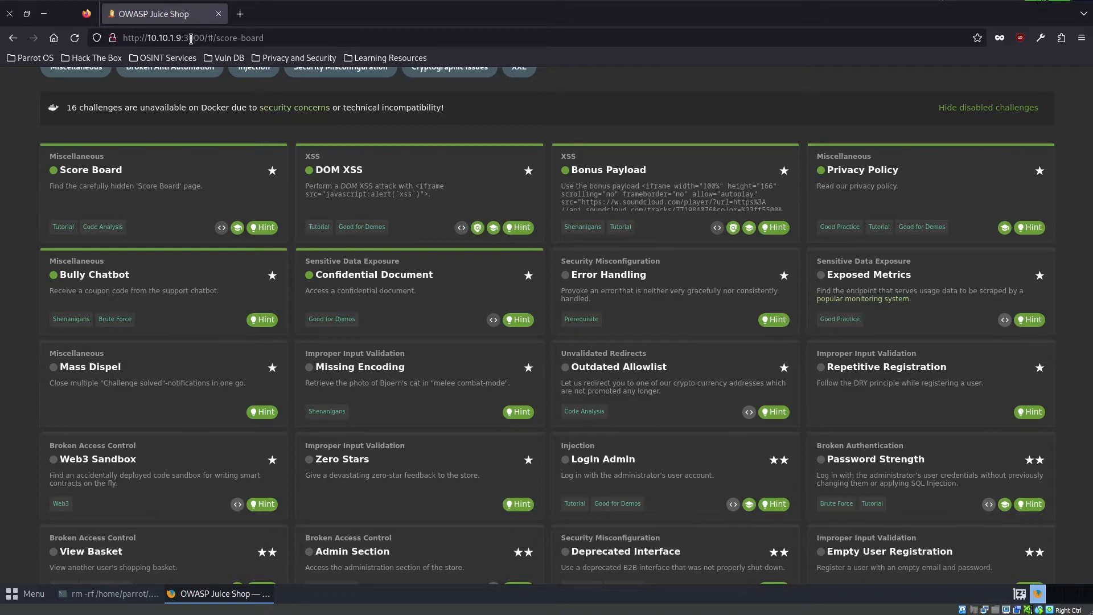
{"action": "left_click_drag", "start_coordinate": [208, 39], "coordinate": [319, 38]}
{"action": "key", "text": "BackSpace"}
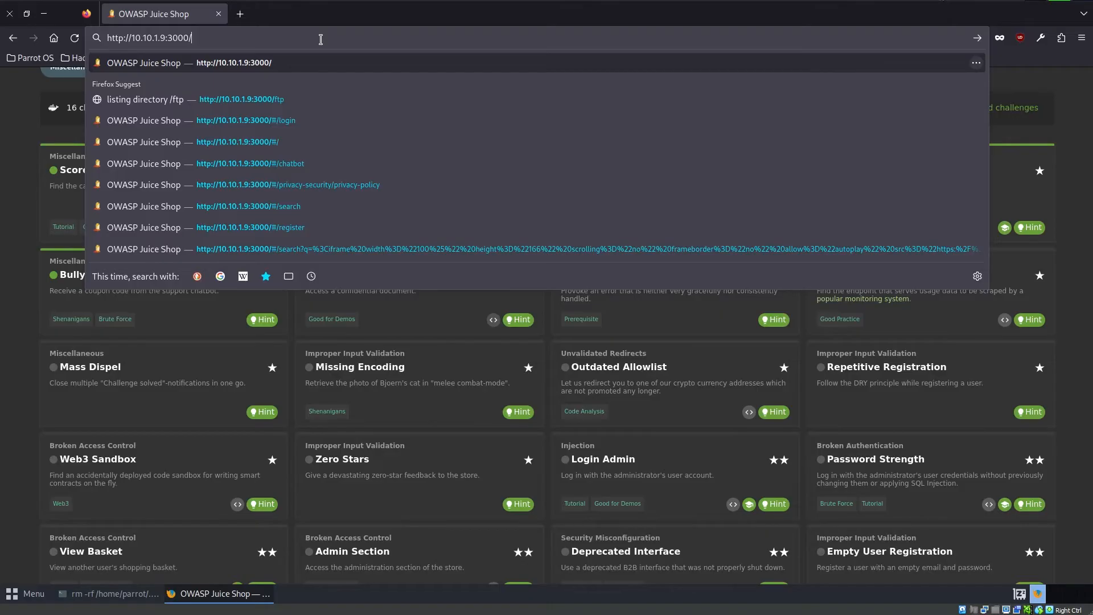
{"action": "type", "text": "adp"}
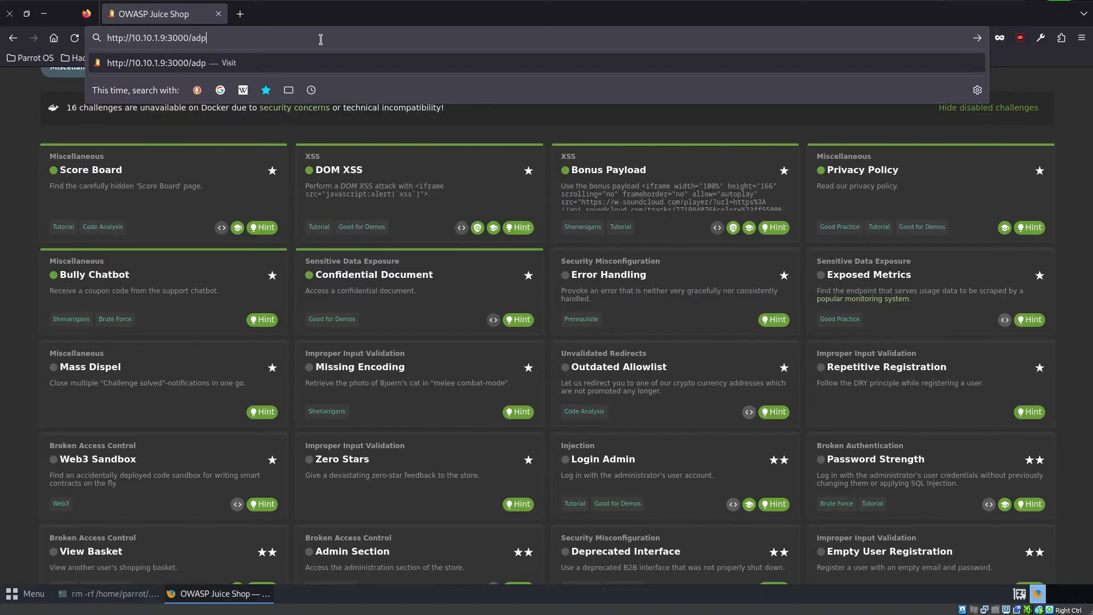
{"action": "key", "text": "BackSpace"}
{"action": "key", "text": "BackSpace"}
{"action": "key", "text": "BackSpace"}
{"action": "type", "text": "abcd"}
{"action": "key", "text": "Return"}
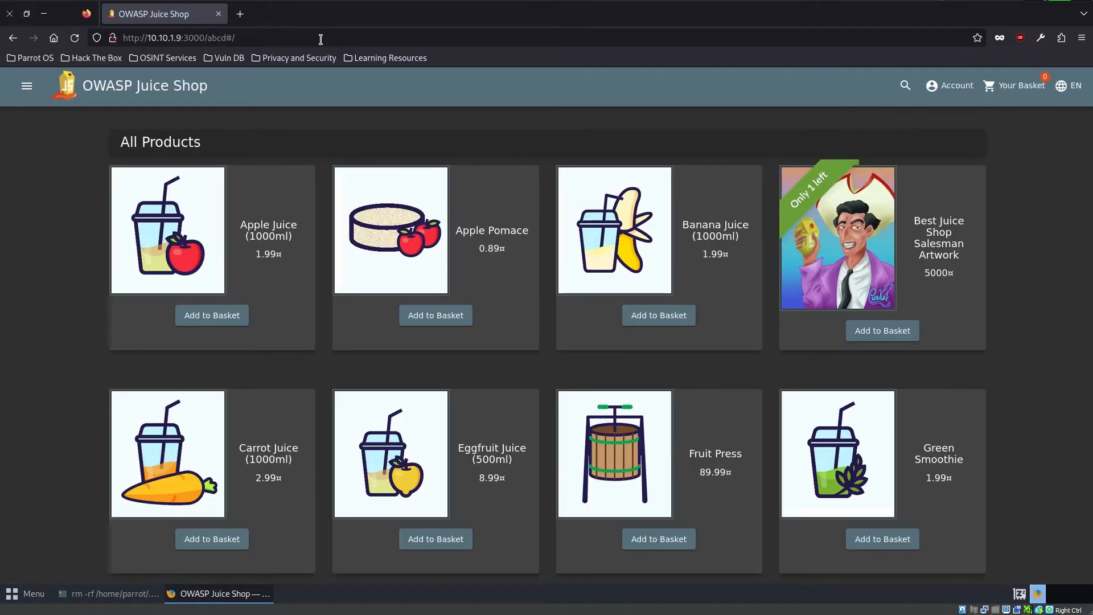
{"action": "mouse_move", "coordinate": [208, 36]}
{"action": "left_mouse_down"}
{"action": "mouse_move", "coordinate": [276, 39]}
{"action": "mouse_move", "coordinate": [206, 44]}
{"action": "left_mouse_up"}
{"action": "left_click", "coordinate": [275, 39]}
{"action": "type", "text": "api"}
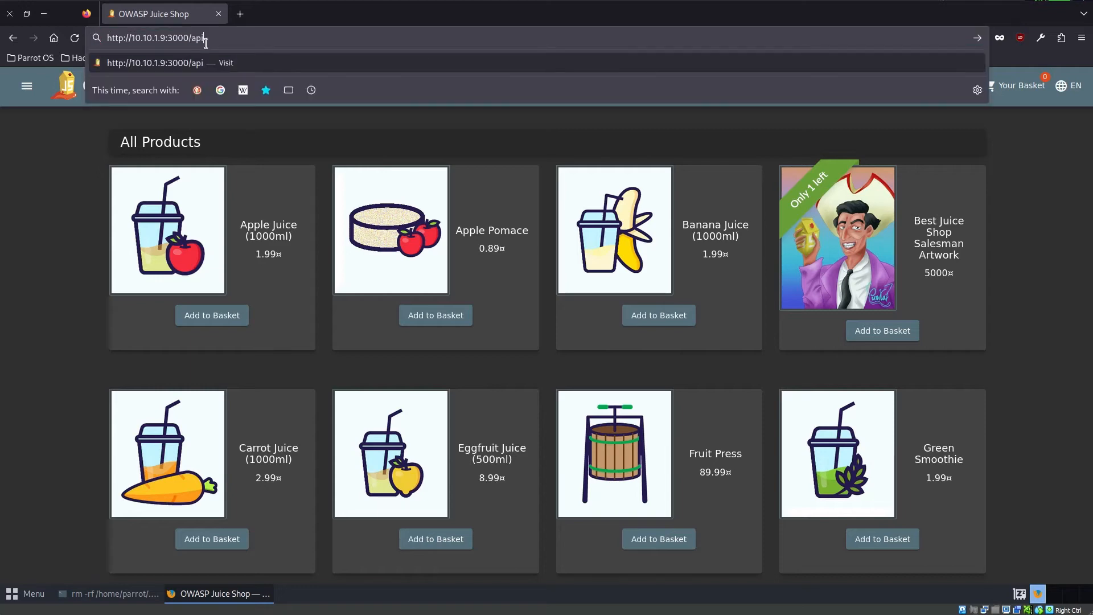
{"action": "key", "text": "Return"}
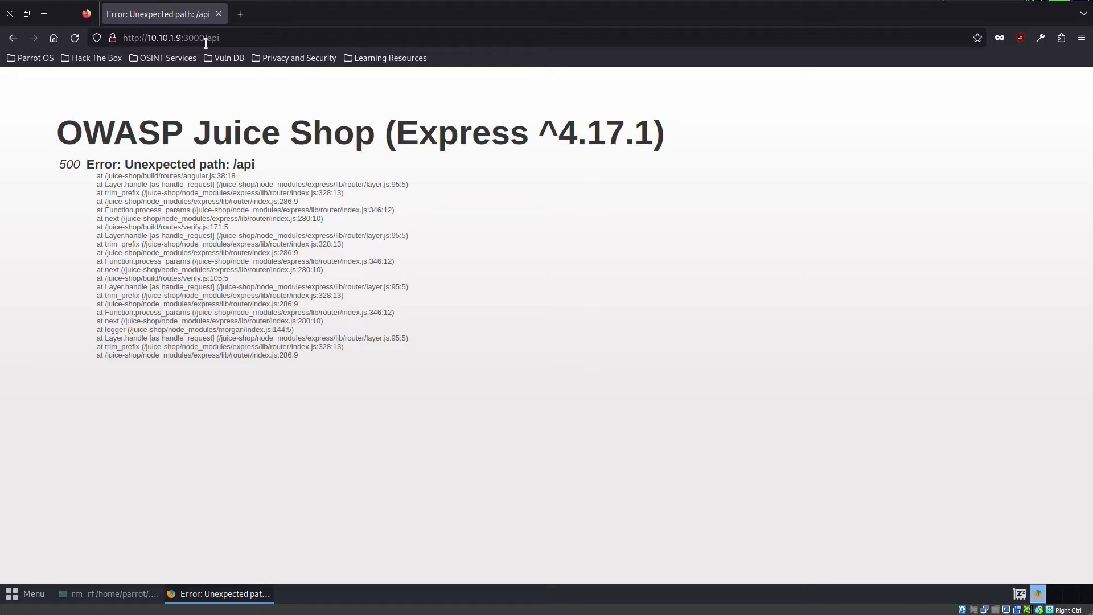
- Examine the Express framework version disclosed in the error page's heading
{"action": "left_click_drag", "start_coordinate": [397, 132], "coordinate": [624, 118]}
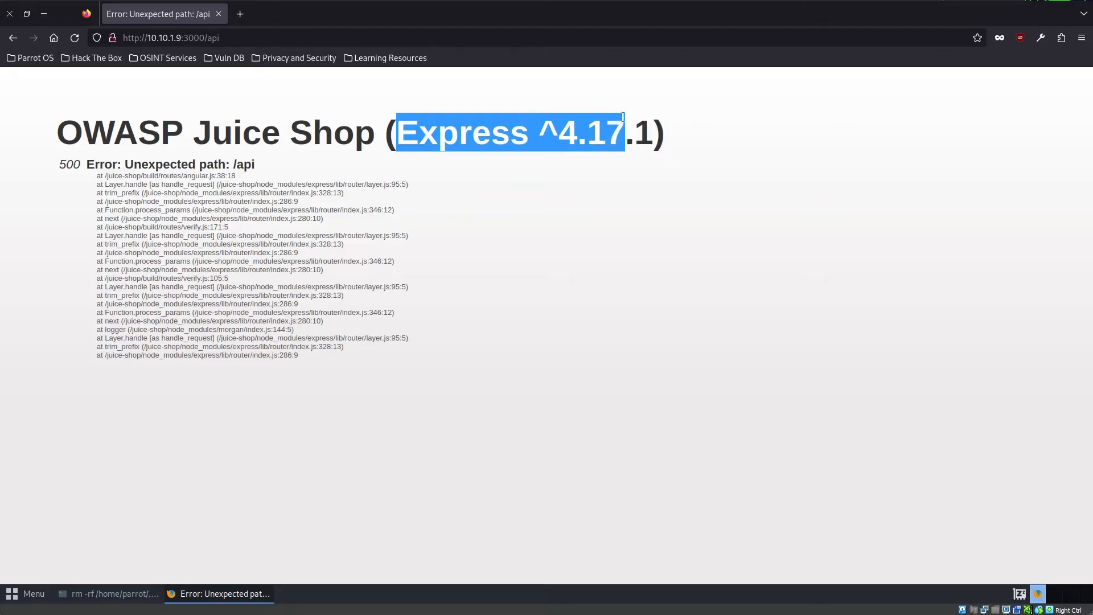
{"action": "left_click", "coordinate": [639, 139]}
{"action": "left_click_drag", "start_coordinate": [398, 122], "coordinate": [654, 135]}
{"action": "left_click", "coordinate": [582, 189]}
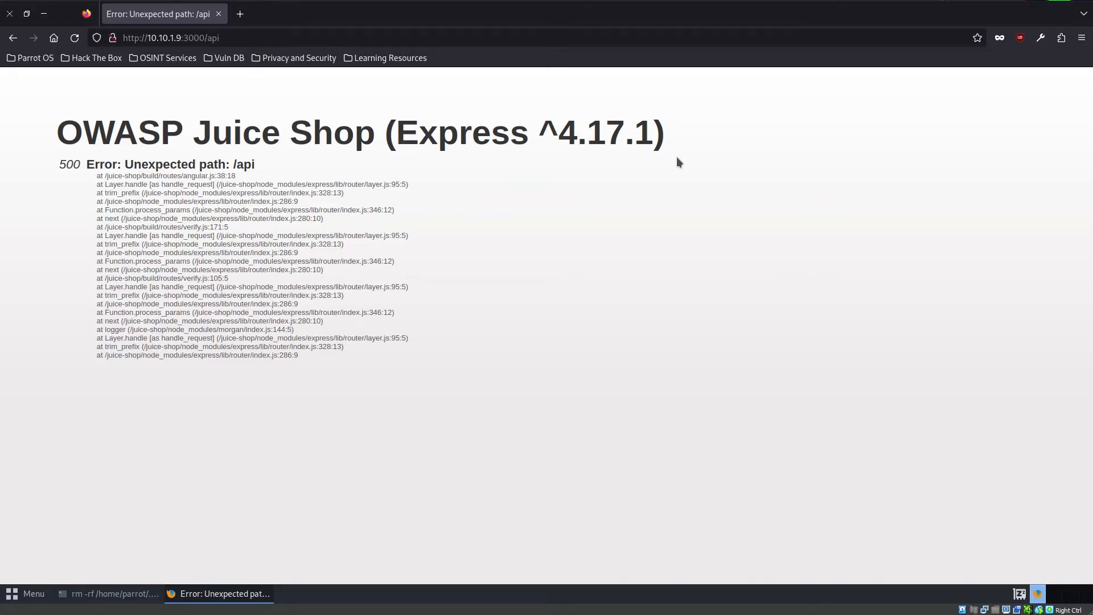
{"action": "left_click_drag", "start_coordinate": [540, 130], "coordinate": [665, 136]}
{"action": "left_click", "coordinate": [623, 308]}
{"action": "left_click_drag", "start_coordinate": [213, 38], "coordinate": [333, 63]}
{"action": "key", "text": "BackSpace"}
{"action": "key", "text": "BackSpace"}
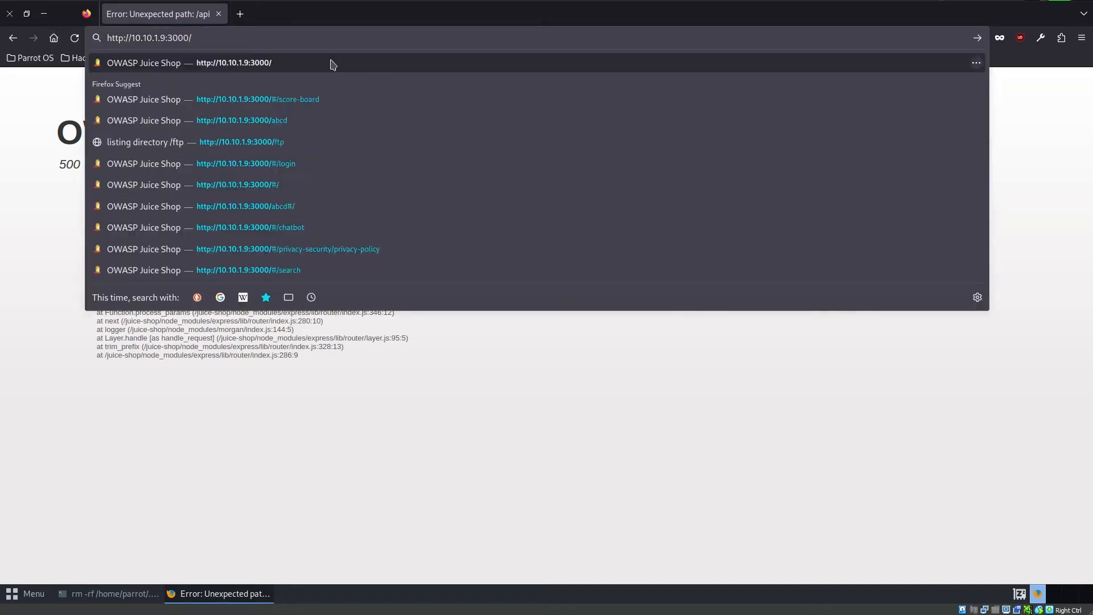
{"action": "key", "text": "Return"}
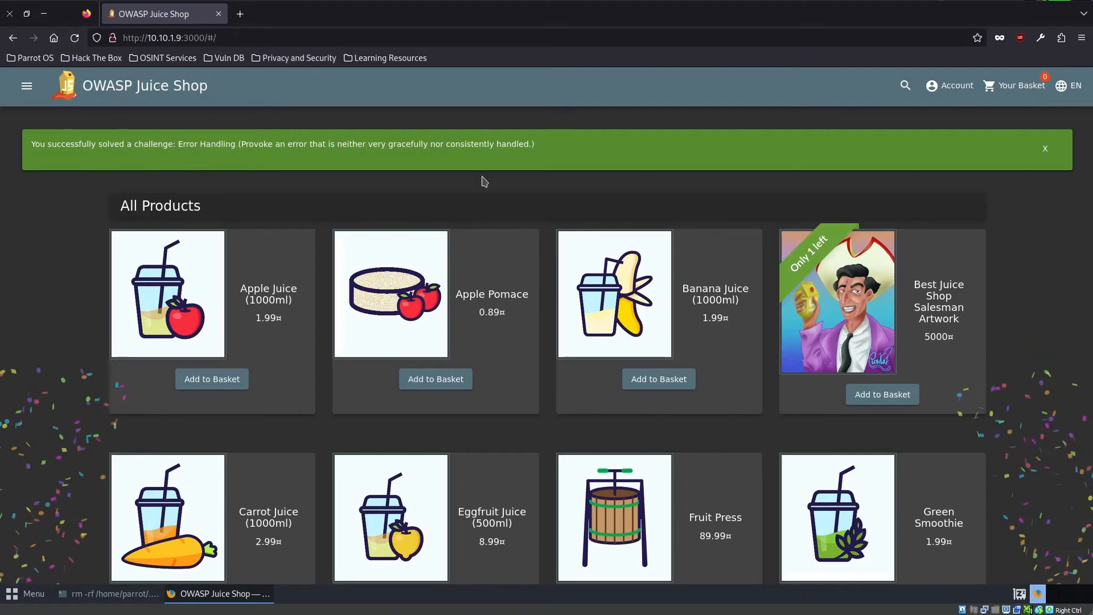
- Open the Score Board and read the description of the Exposed Metrics challenge
{"action": "left_click", "coordinate": [27, 86]}
{"action": "left_click", "coordinate": [105, 360]}
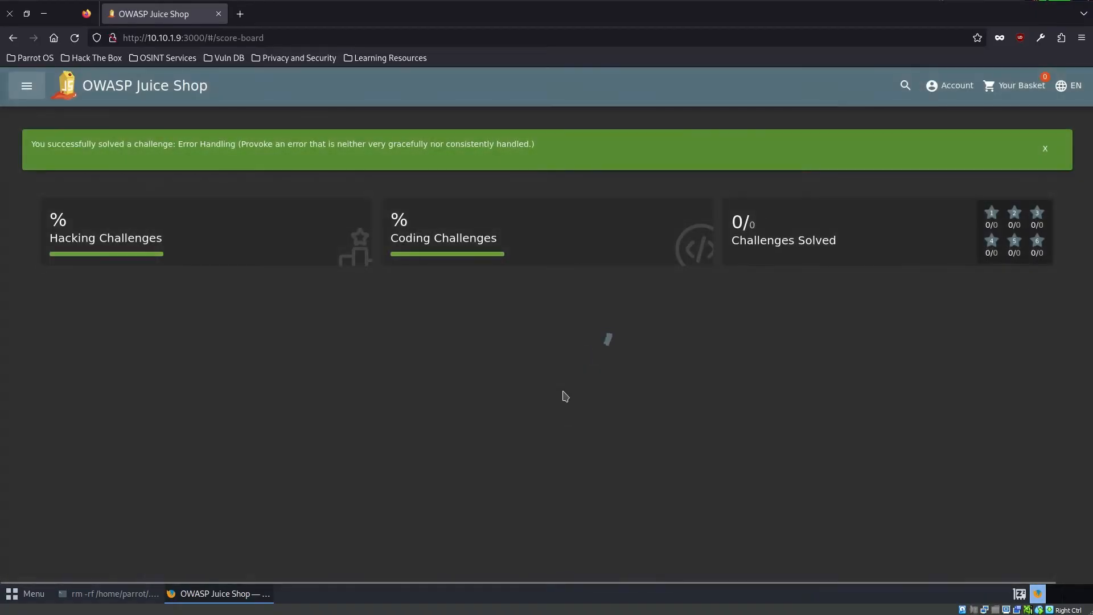
{"action": "scroll", "coordinate": [623, 467], "scroll_direction": "down", "scroll_amount": 2}
{"action": "scroll", "coordinate": [908, 394], "scroll_direction": "down", "scroll_amount": 1}
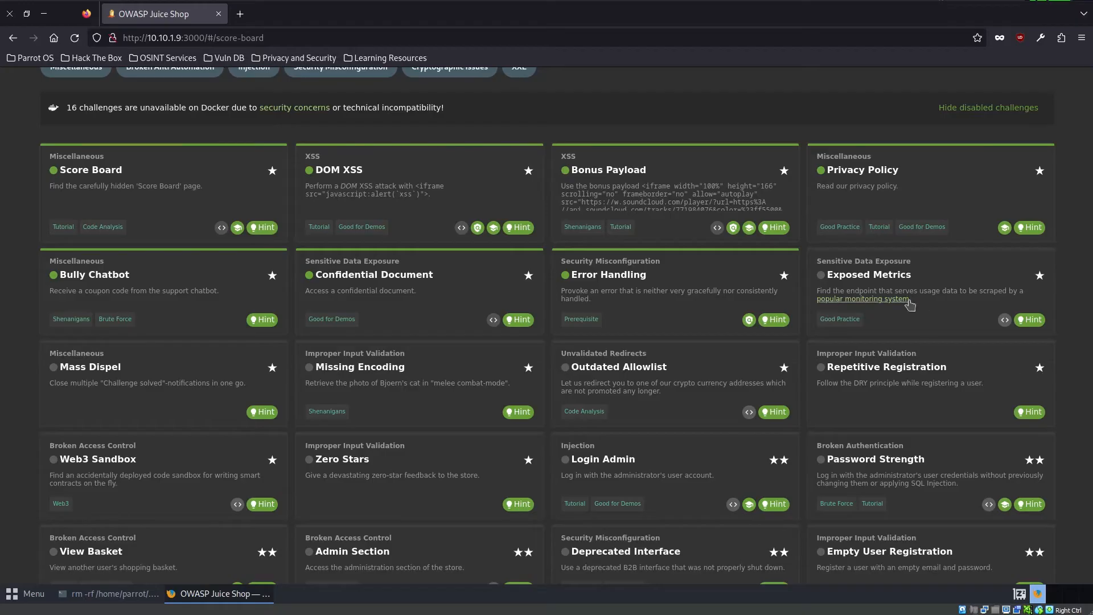
{"action": "left_click_drag", "start_coordinate": [914, 301], "coordinate": [808, 293]}
{"action": "left_click", "coordinate": [893, 323]}
- Search the web in a new tab for "how to access the web application metrics" and skim the results
{"action": "key", "text": "ctrl+t"}
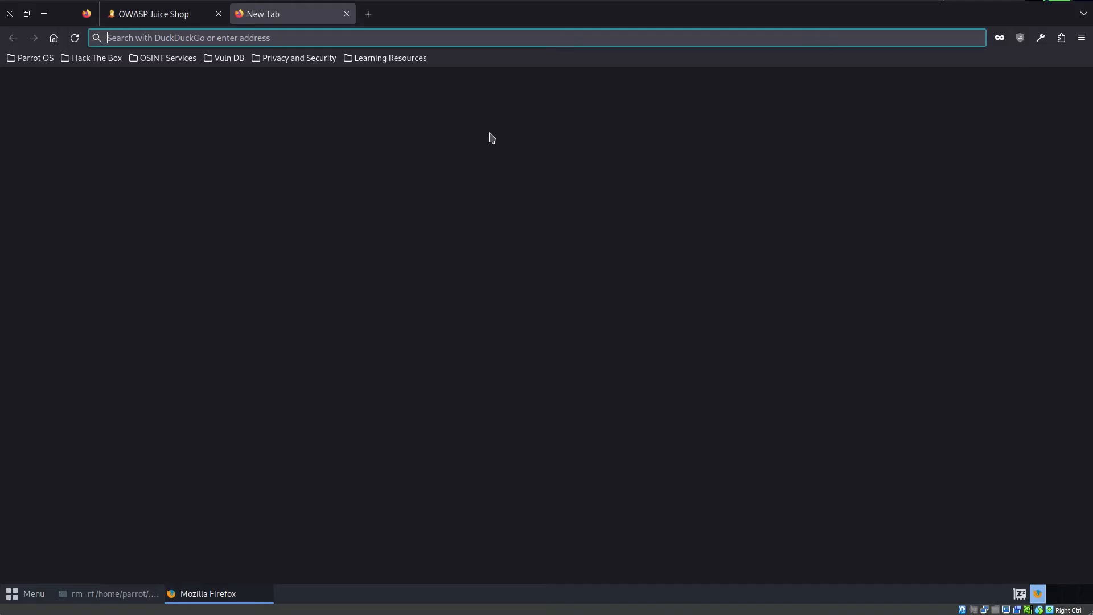
{"action": "type", "text": "how t"}
{"action": "key", "text": "BackSpace"}
{"action": "key", "text": "BackSpace"}
{"action": "key", "text": "BackSpace"}
{"action": "key", "text": "BackSpace"}
{"action": "key", "text": "BackSpace"}
{"action": "type", "text": "how to access the"}
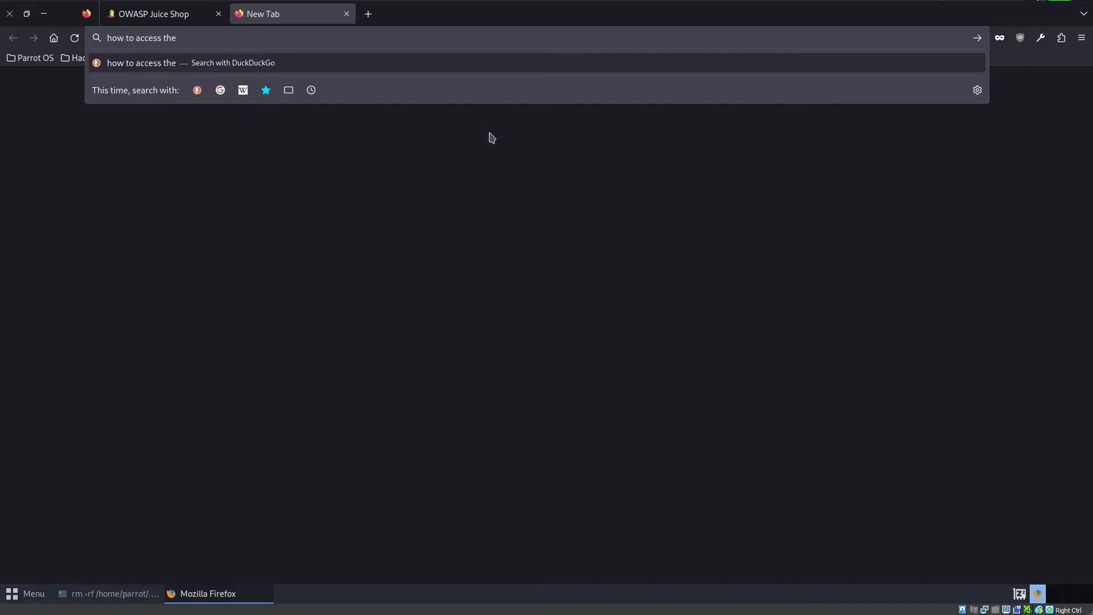
{"action": "type", "text": " web application"}
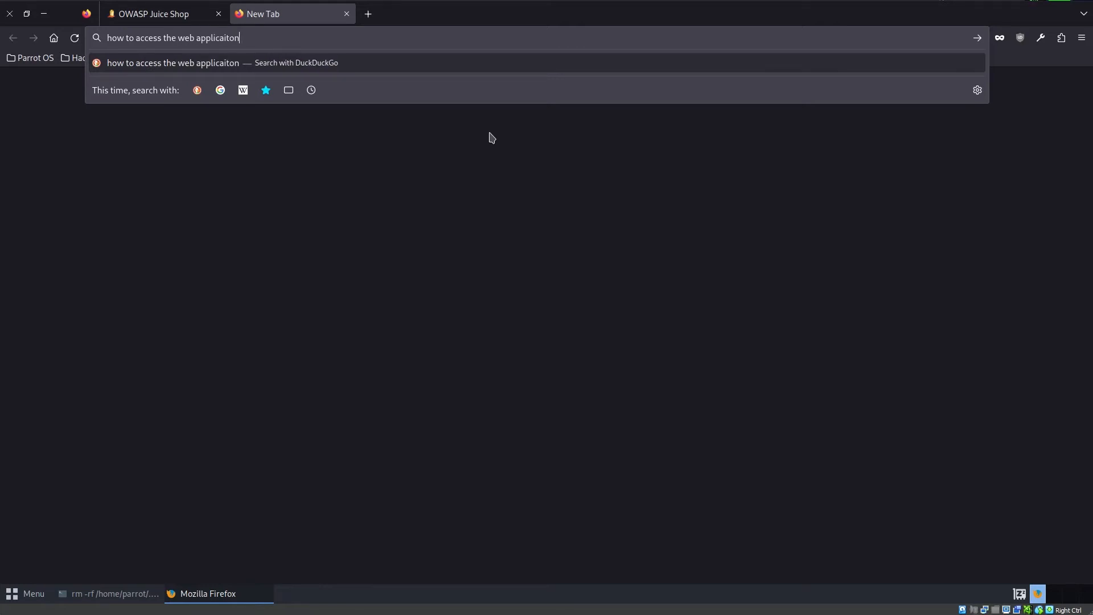
{"action": "key", "text": "BackSpace"}
{"action": "key", "text": "BackSpace"}
{"action": "key", "text": "BackSpace"}
{"action": "key", "text": "BackSpace"}
{"action": "type", "text": "tion kme"}
{"action": "key", "text": "BackSpace"}
{"action": "key", "text": "BackSpace"}
{"action": "key", "text": "BackSpace"}
{"action": "type", "text": "met"}
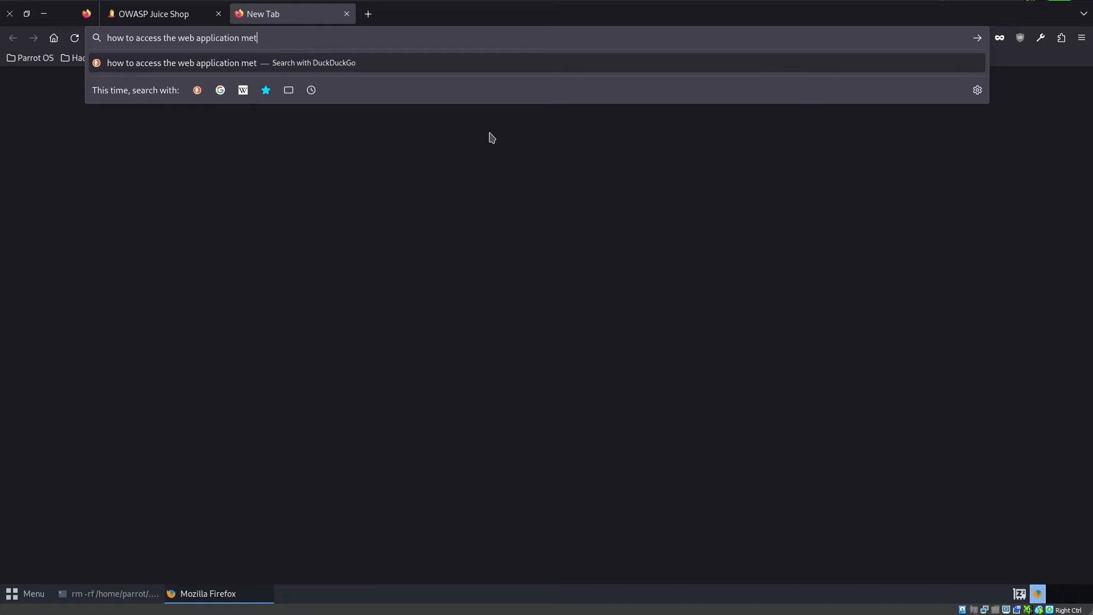
{"action": "type", "text": "rics"}
{"action": "key", "text": "Return"}
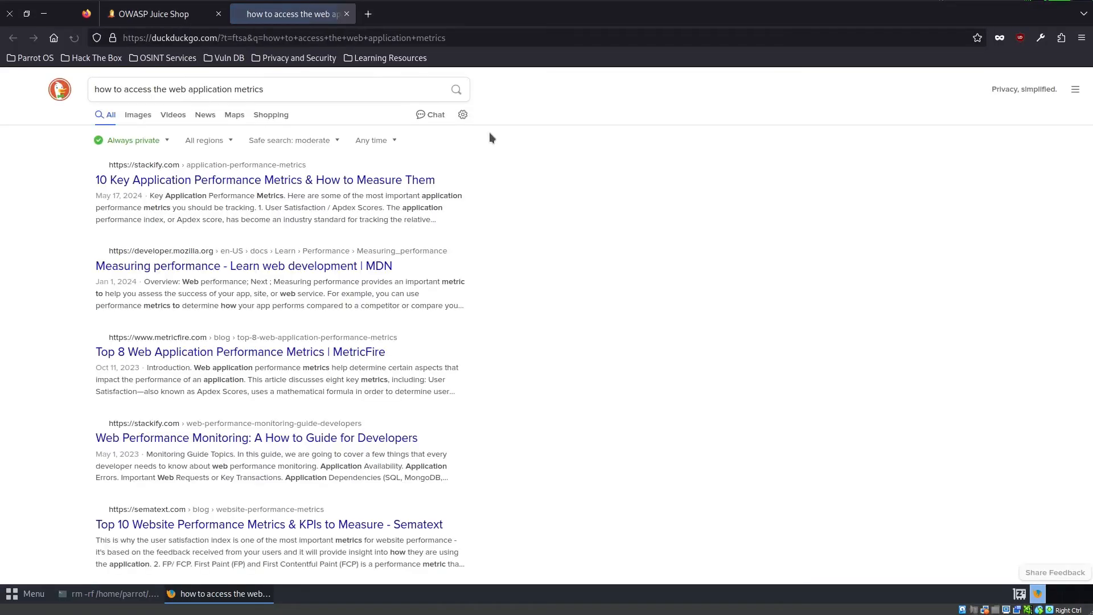
{"action": "scroll", "coordinate": [337, 214], "scroll_direction": "down", "scroll_amount": 8}
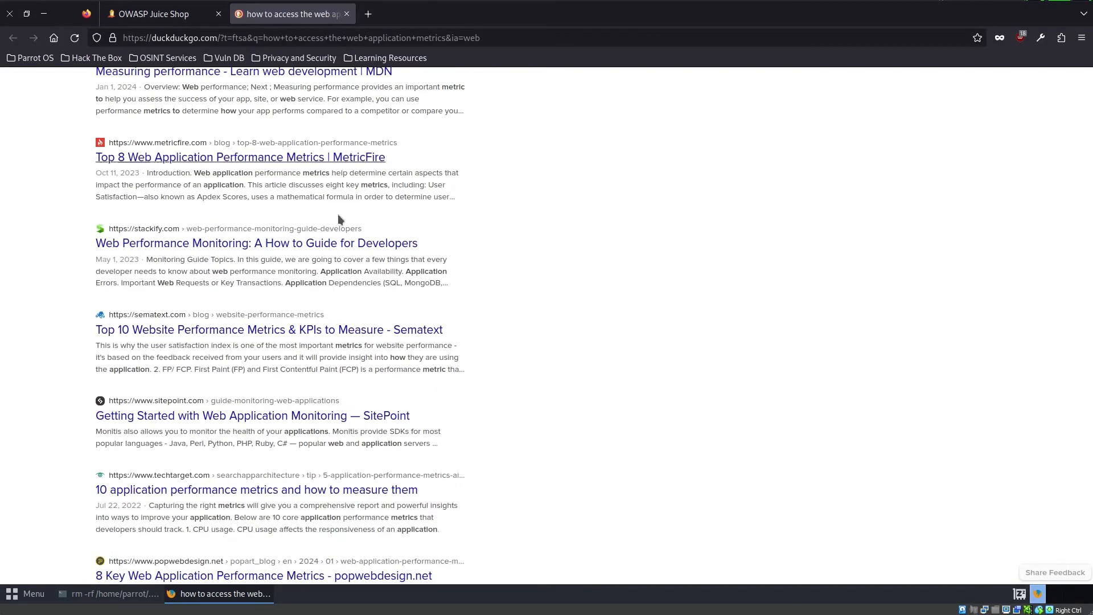
- Go back to the Juice Shop Score Board page and inspect it with the browser's developer tools
{"action": "key", "text": "ctrl+shift+Tab"}
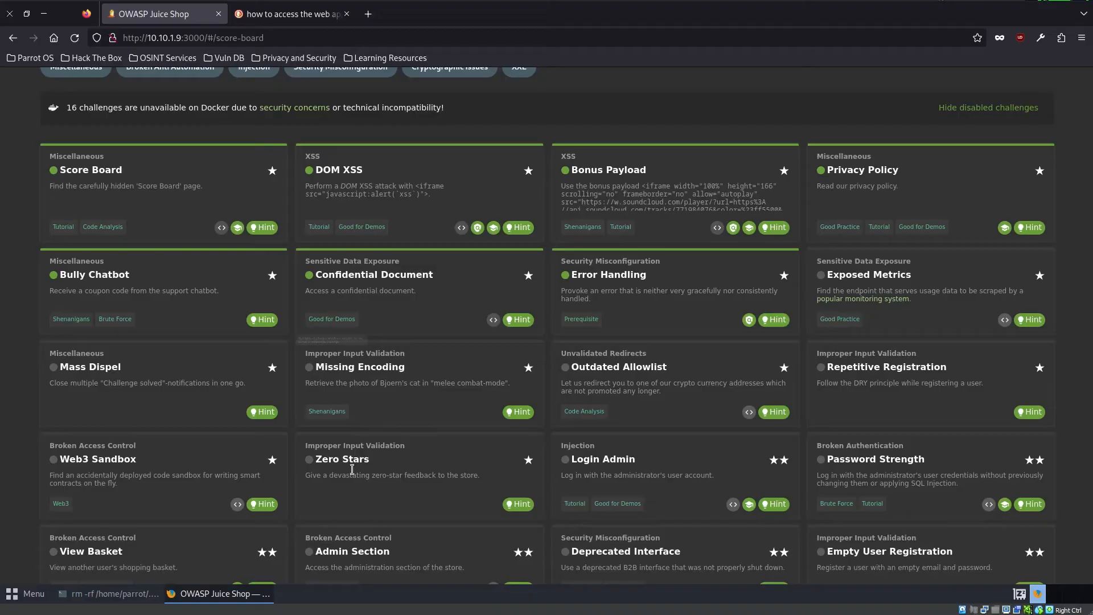
{"action": "right_click", "coordinate": [582, 107]}
{"action": "left_click", "coordinate": [649, 239]}
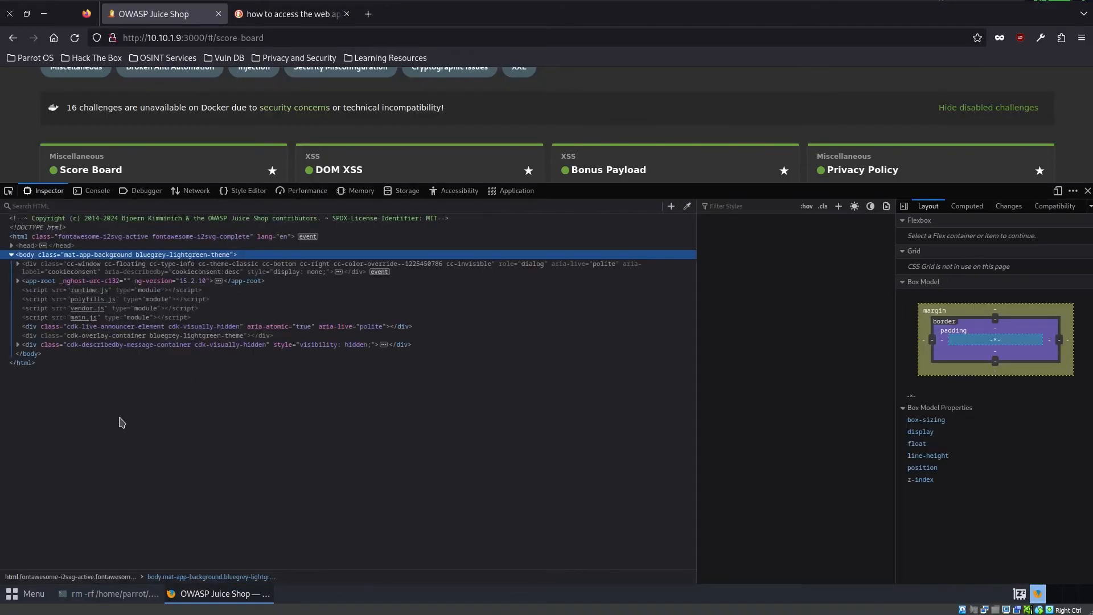
{"action": "left_click", "coordinate": [194, 196]}
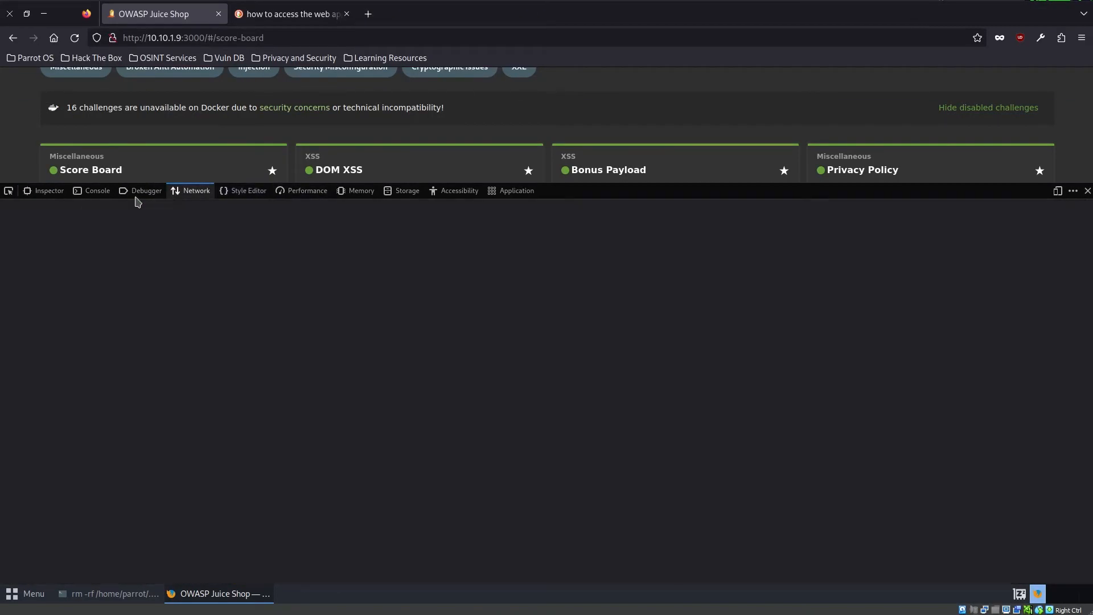
{"action": "left_click", "coordinate": [137, 196]}
{"action": "left_click", "coordinate": [226, 196]}
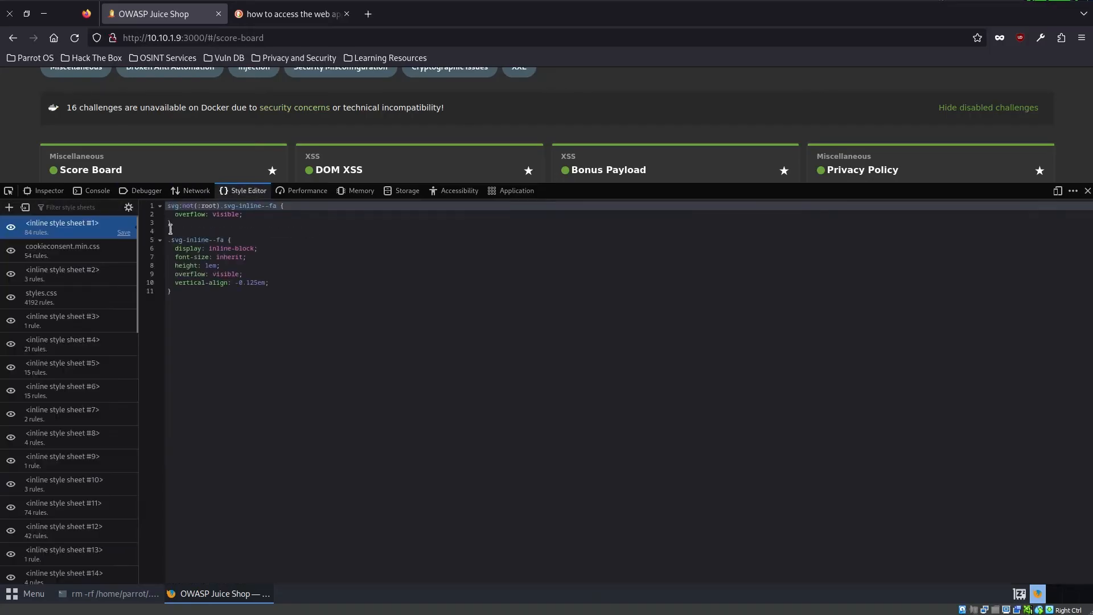
- Open the shop's main.js source in the Debugger and pretty-print it
{"action": "left_click", "coordinate": [141, 190]}
{"action": "left_click", "coordinate": [73, 283]}
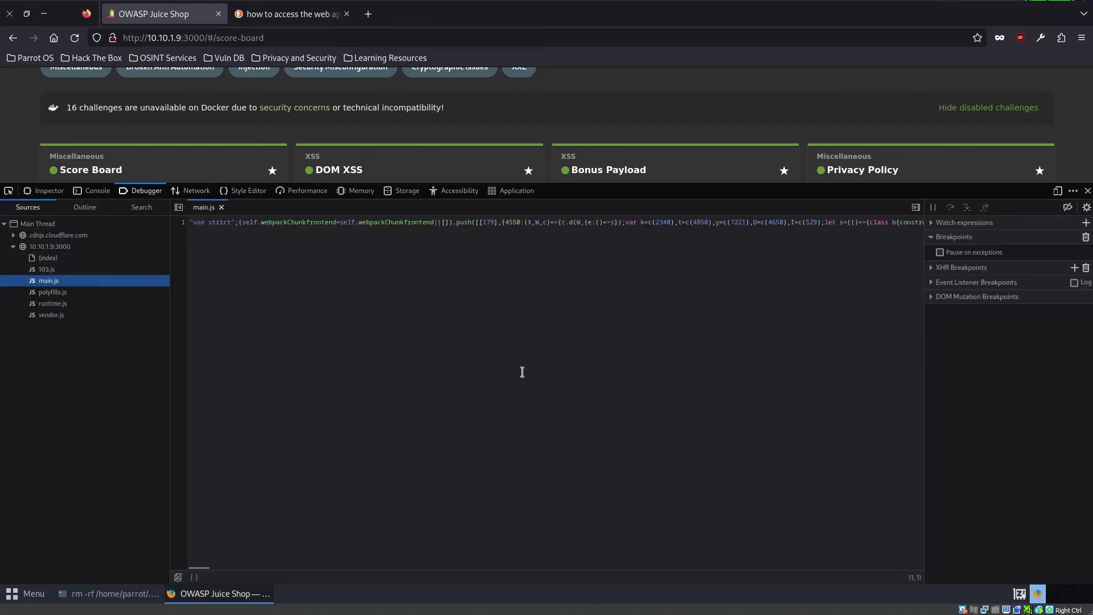
{"action": "left_click", "coordinate": [178, 577]}
{"action": "left_click", "coordinate": [398, 530]}
- Search the pretty-printed main.js for "metrics"
{"action": "key", "text": "ctrl+f"}
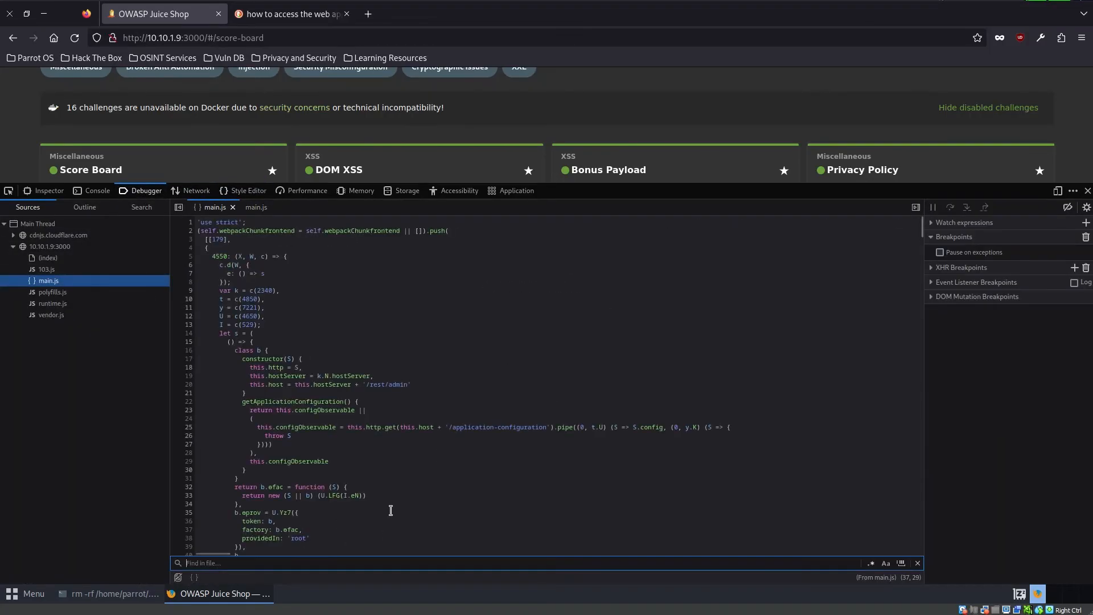
- Finish the "metrics" search in main.js and load the shop's /metrics path at 10.10.1.9:3000
{"action": "type", "text": "metrics"}
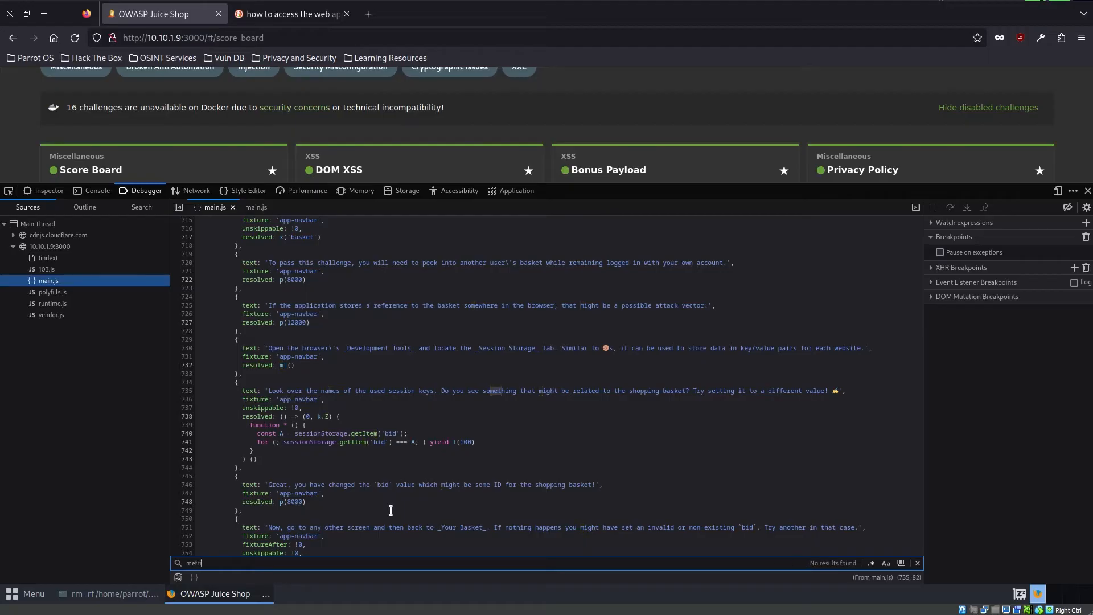
- Search the pretty-printed main.js for "metrics"
- Finish the "metrics" search in main.js and load the shop's /metrics path at 10.10.1.9:3000
{"action": "type", "text": "cs"}
{"action": "left_click_drag", "start_coordinate": [208, 37], "coordinate": [345, 40]}
{"action": "type", "text": "m"}
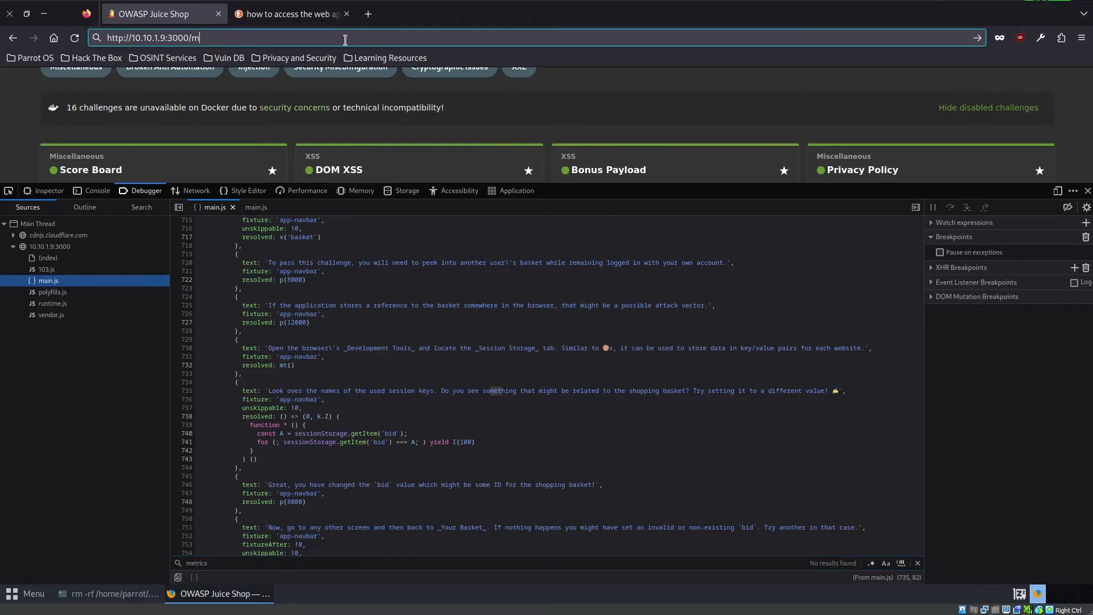
{"action": "type", "text": "etrics"}
{"action": "key", "text": "Return"}
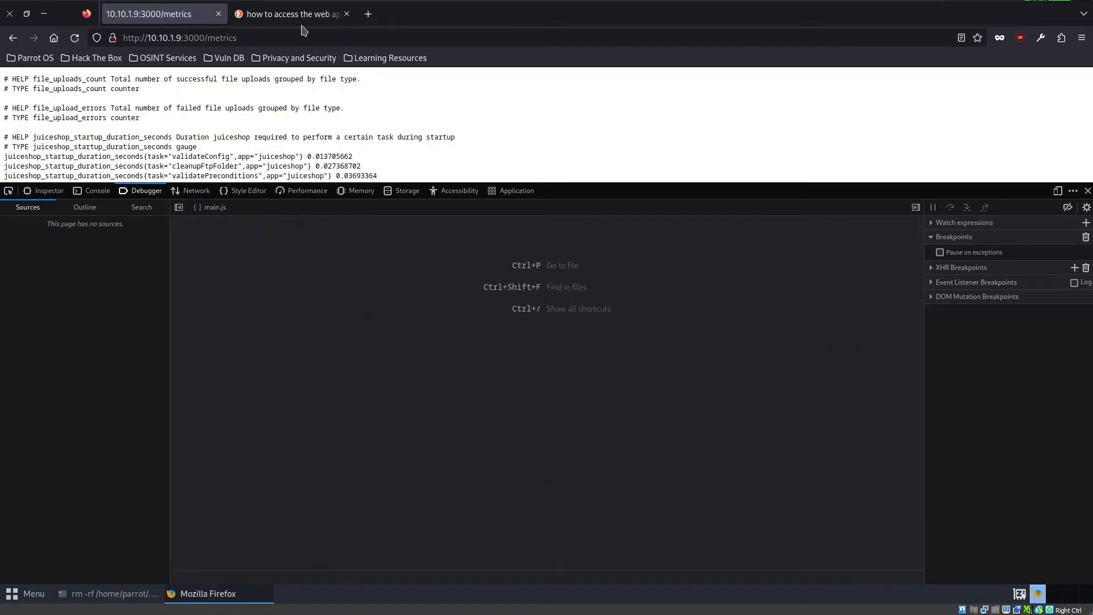
- Close the developer tools and read through the exposed metrics data, including the heap space and challenge entries
{"action": "left_click", "coordinate": [1087, 191]}
{"action": "scroll", "coordinate": [337, 279], "scroll_direction": "down", "scroll_amount": 15}
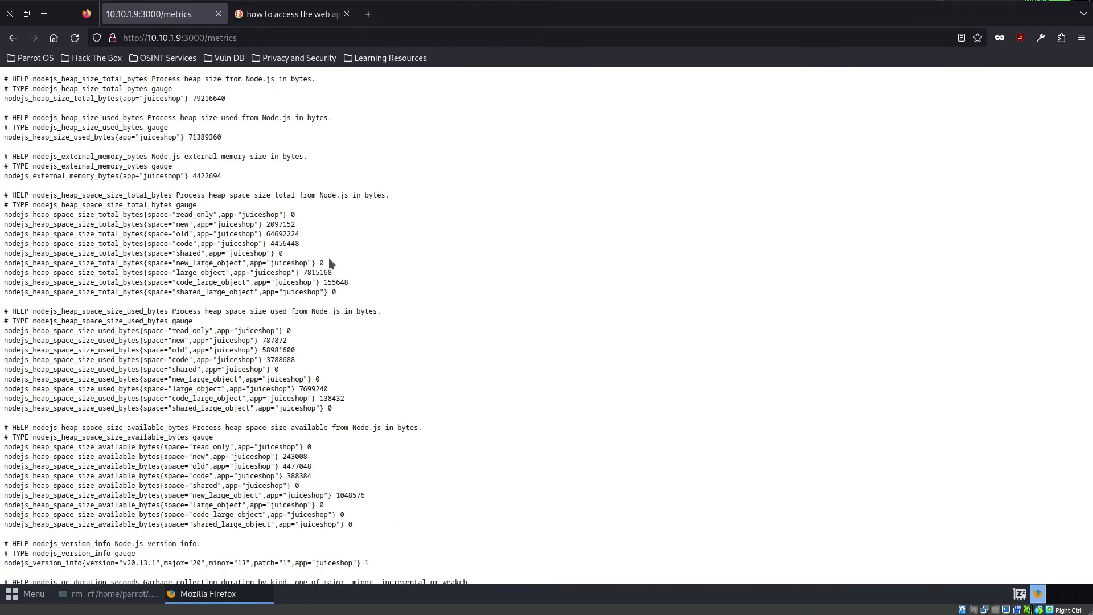
{"action": "scroll", "coordinate": [329, 259], "scroll_direction": "down", "scroll_amount": 20}
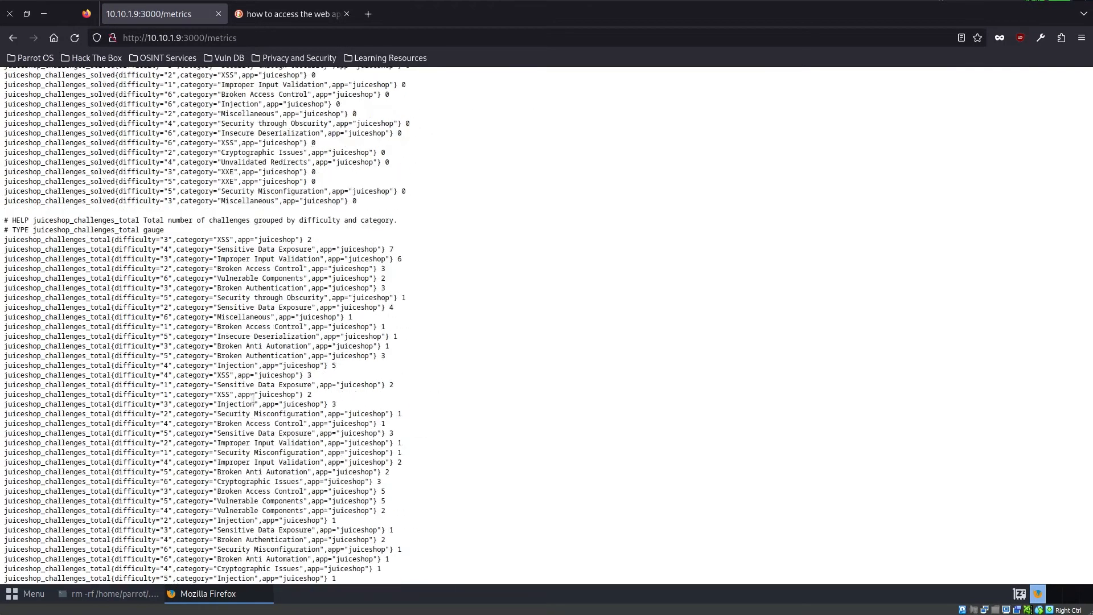
{"action": "scroll", "coordinate": [253, 398], "scroll_direction": "up", "scroll_amount": 15}
{"action": "scroll", "coordinate": [183, 395], "scroll_direction": "down", "scroll_amount": 8}
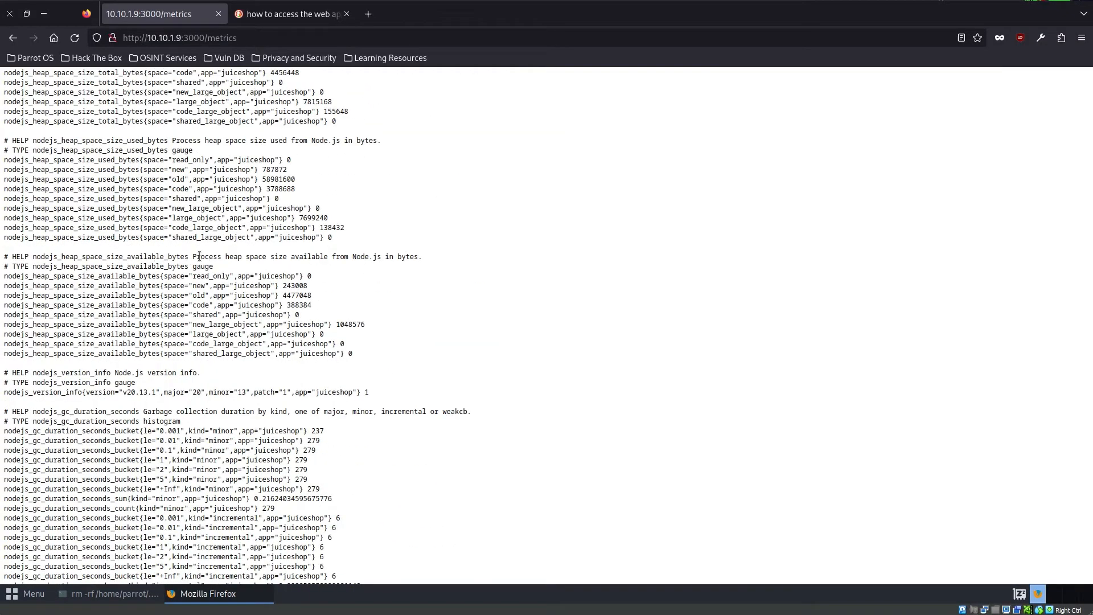
{"action": "left_click_drag", "start_coordinate": [186, 257], "coordinate": [440, 262]}
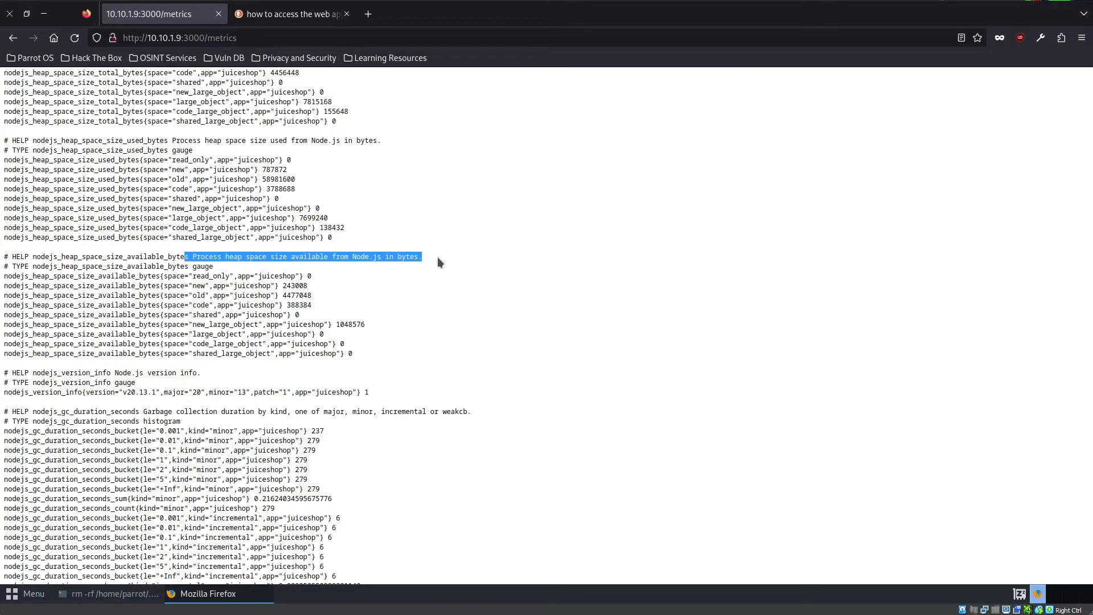
{"action": "left_click", "coordinate": [609, 335]}
{"action": "scroll", "coordinate": [628, 374], "scroll_direction": "up", "scroll_amount": 20}
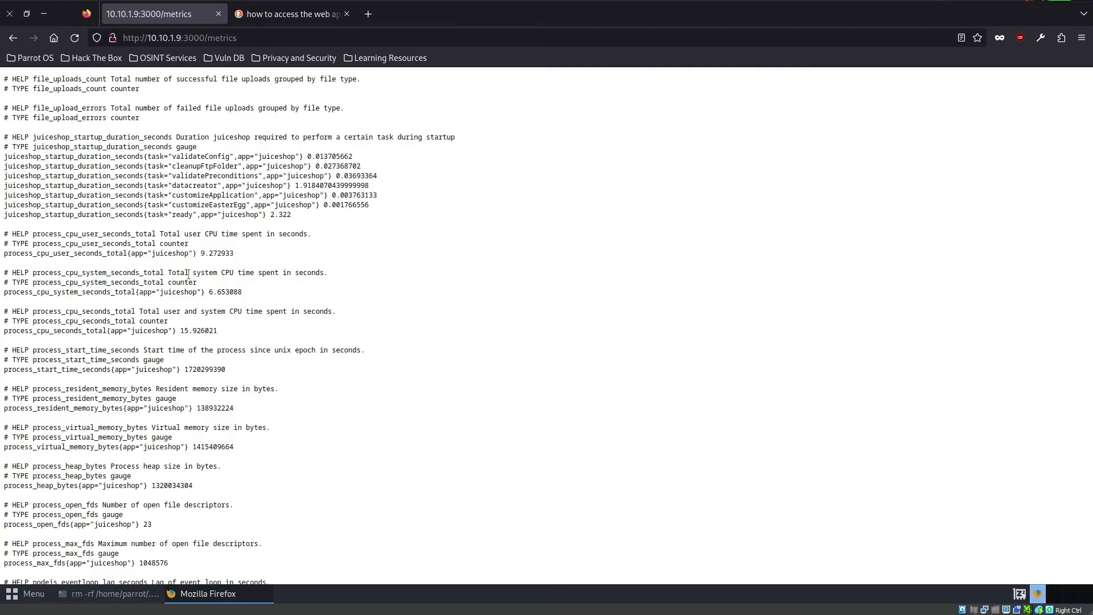
- Return to the shop's home page, read the challenge notification, and open the Score Board's challenge list
{"action": "double_click", "coordinate": [209, 38]}
{"action": "key", "text": "BackSpace"}
{"action": "key", "text": "Return"}
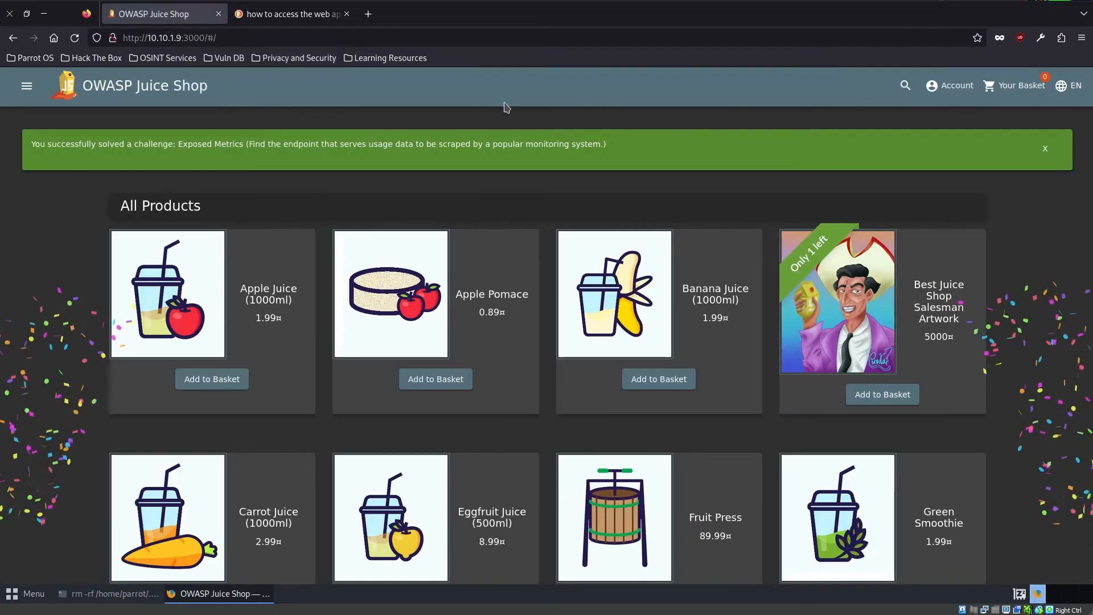
{"action": "left_click_drag", "start_coordinate": [519, 144], "coordinate": [31, 145]}
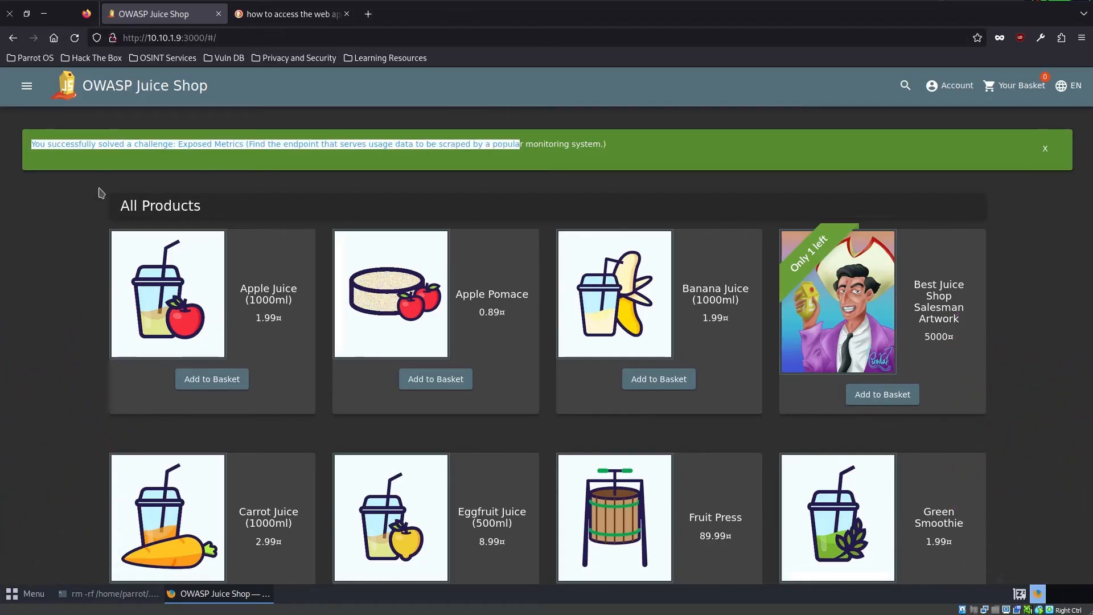
{"action": "left_click", "coordinate": [26, 85]}
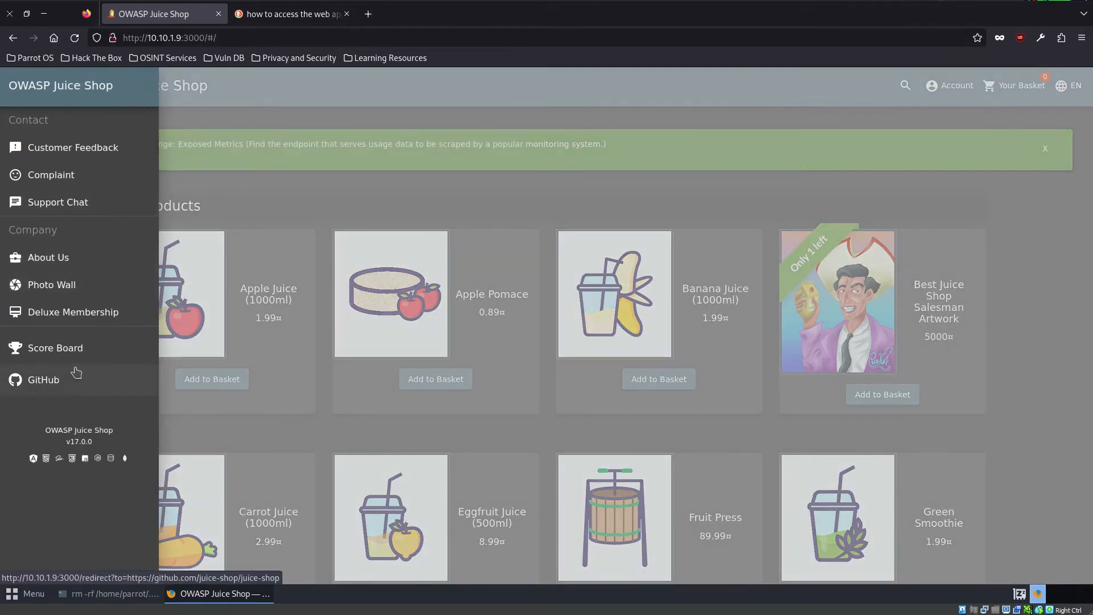
{"action": "left_click", "coordinate": [63, 354]}
{"action": "scroll", "coordinate": [580, 376], "scroll_direction": "down", "scroll_amount": 3}
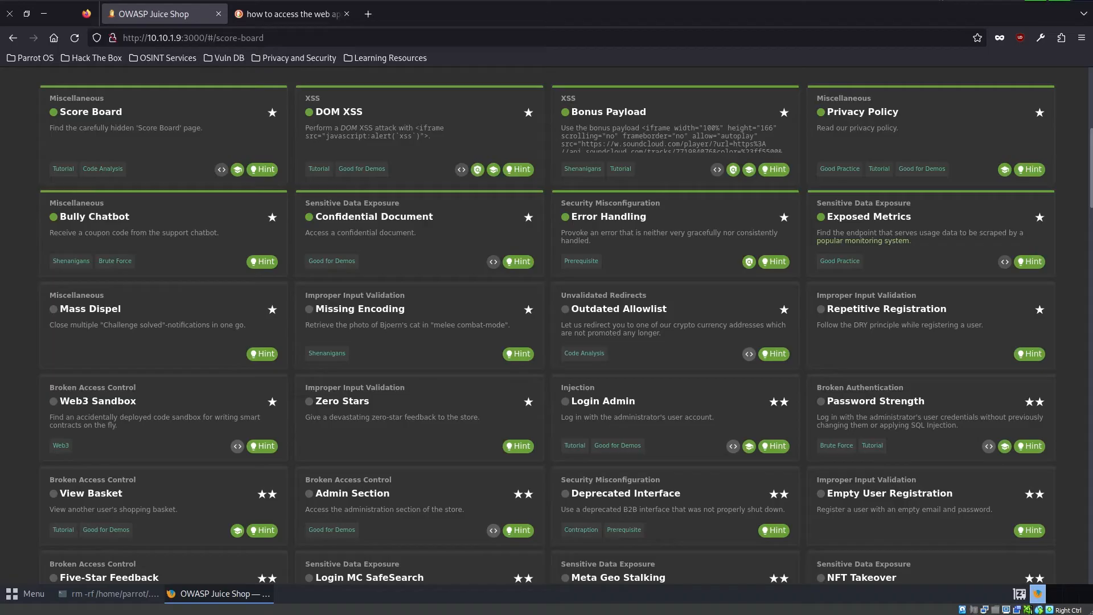
- Read the Mass Dispel challenge description and inspect its card with the browser's developer tools
{"action": "right_click", "coordinate": [202, 336]}
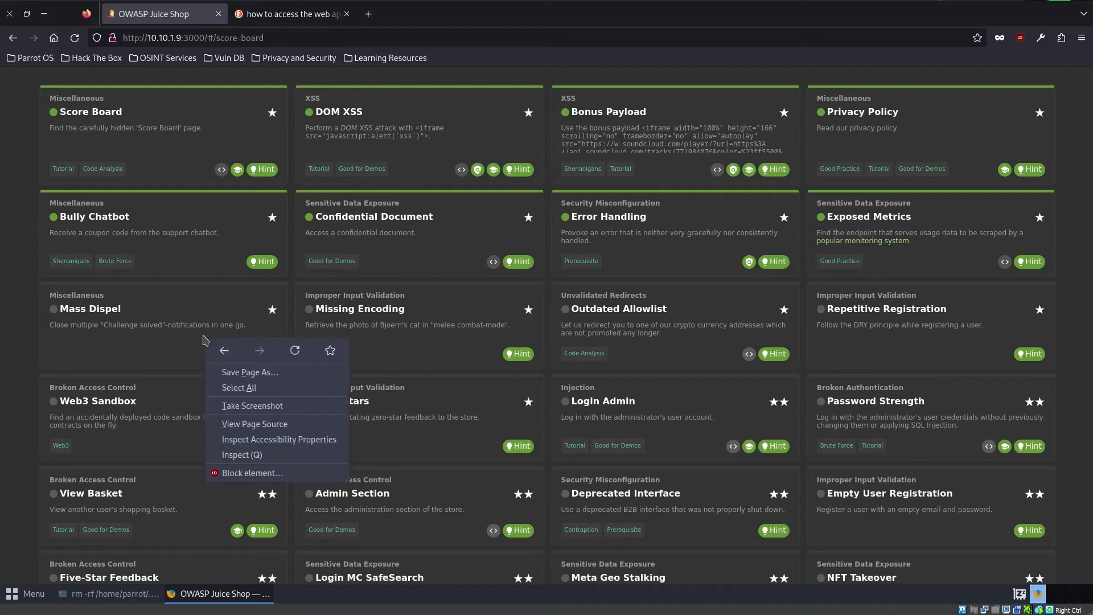
{"action": "key", "text": "Escape"}
{"action": "double_click", "coordinate": [180, 325]}
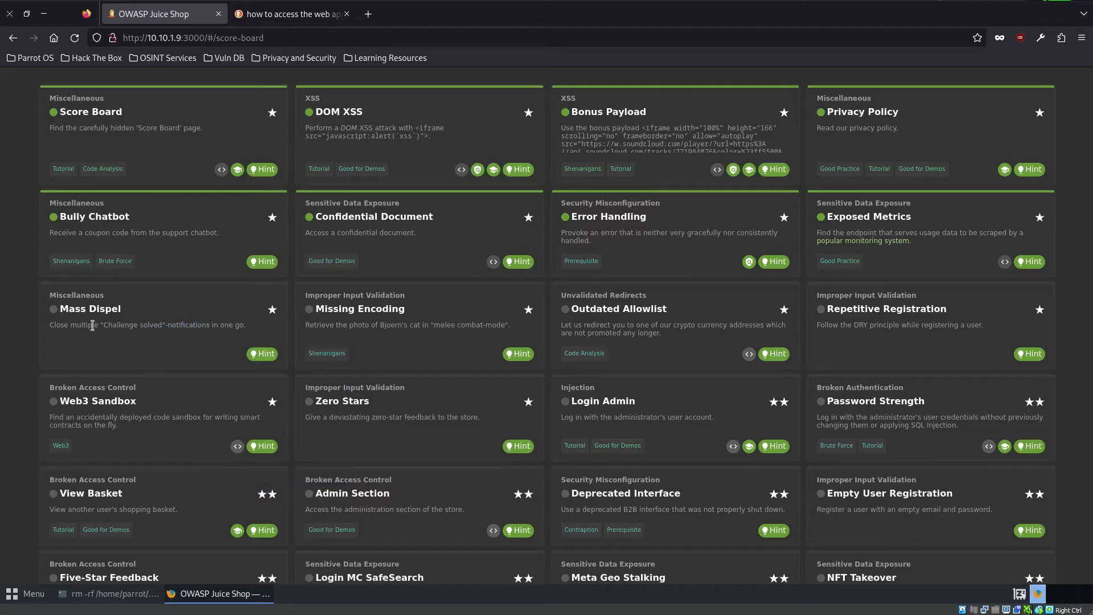
{"action": "double_click", "coordinate": [86, 309]}
{"action": "double_click", "coordinate": [59, 325]}
{"action": "right_click", "coordinate": [111, 350]}
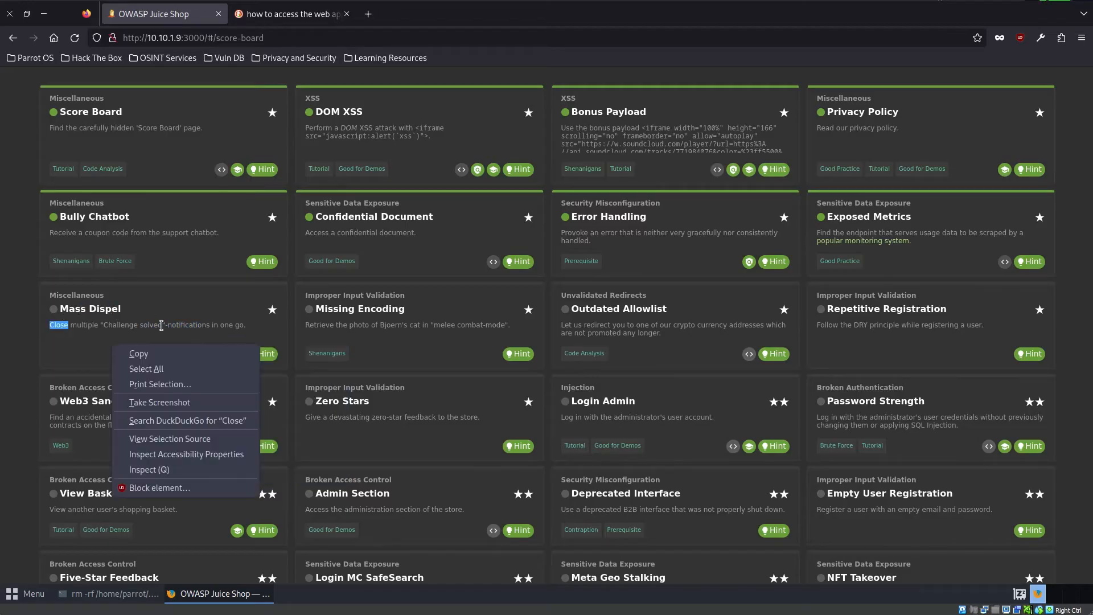
{"action": "left_click", "coordinate": [206, 470]}
{"action": "scroll", "coordinate": [187, 145], "scroll_direction": "down", "scroll_amount": 4}
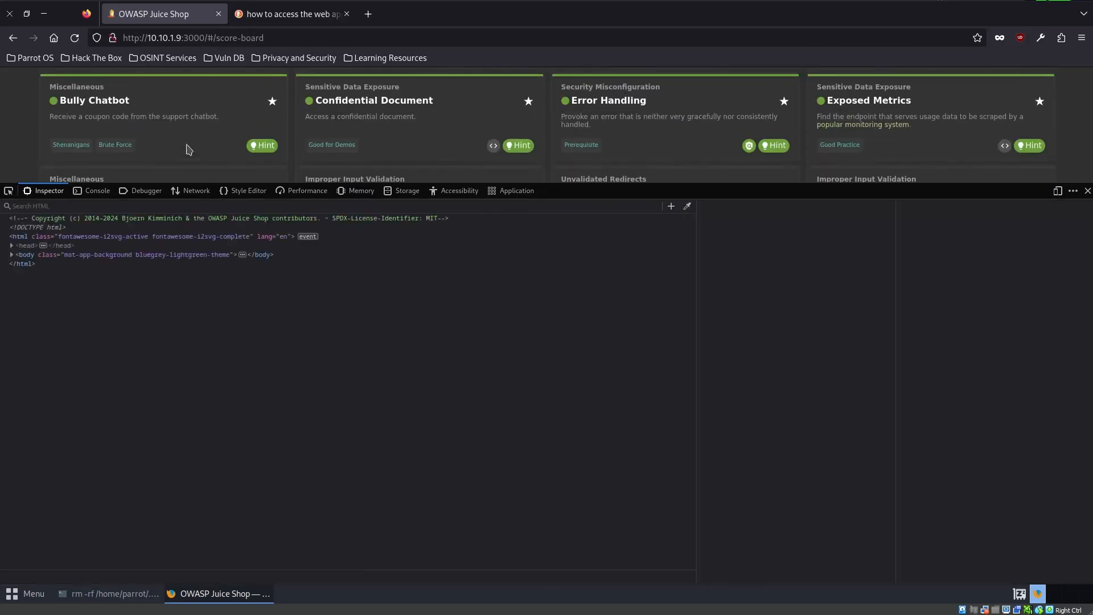
{"action": "scroll", "coordinate": [120, 145], "scroll_direction": "up", "scroll_amount": 1}
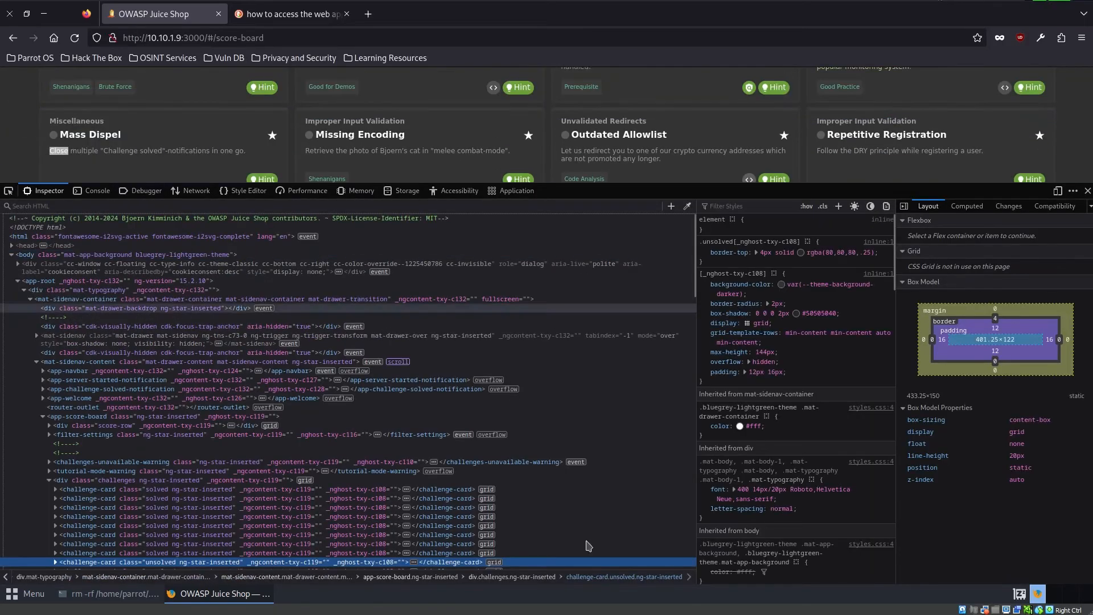
- Open the shop's main.js source in the Debugger again and pretty-print it
{"action": "left_click", "coordinate": [94, 190]}
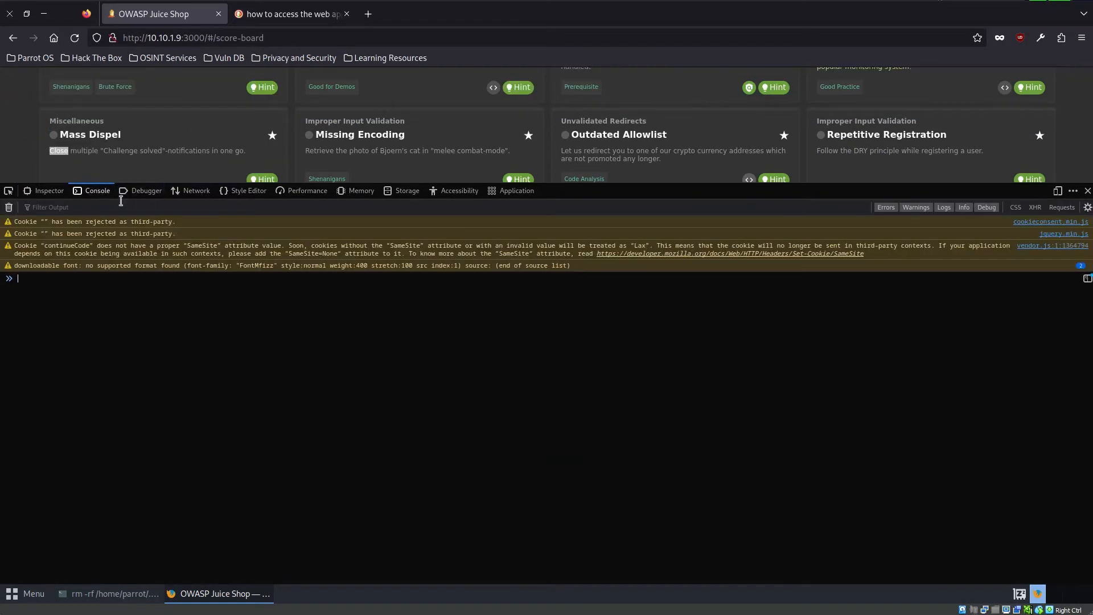
{"action": "left_click", "coordinate": [141, 191]}
{"action": "left_click", "coordinate": [64, 269]}
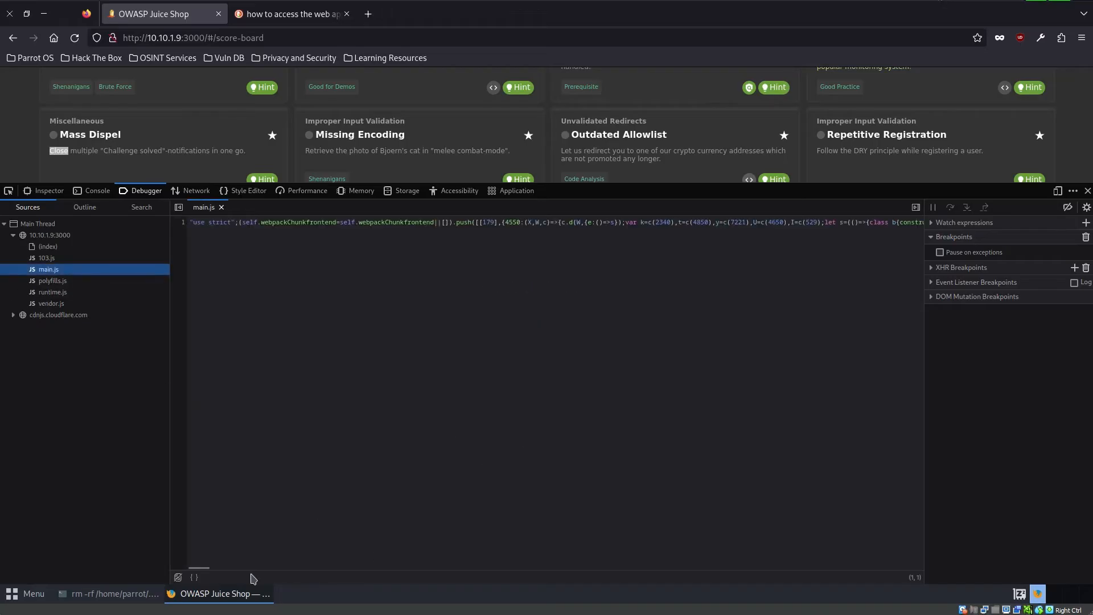
{"action": "left_click", "coordinate": [194, 577]}
- Search the pretty-printed main.js for "Close" and step through the matches to the closeNotification call that passes shiftKey
{"action": "key", "text": "ctrl+f"}
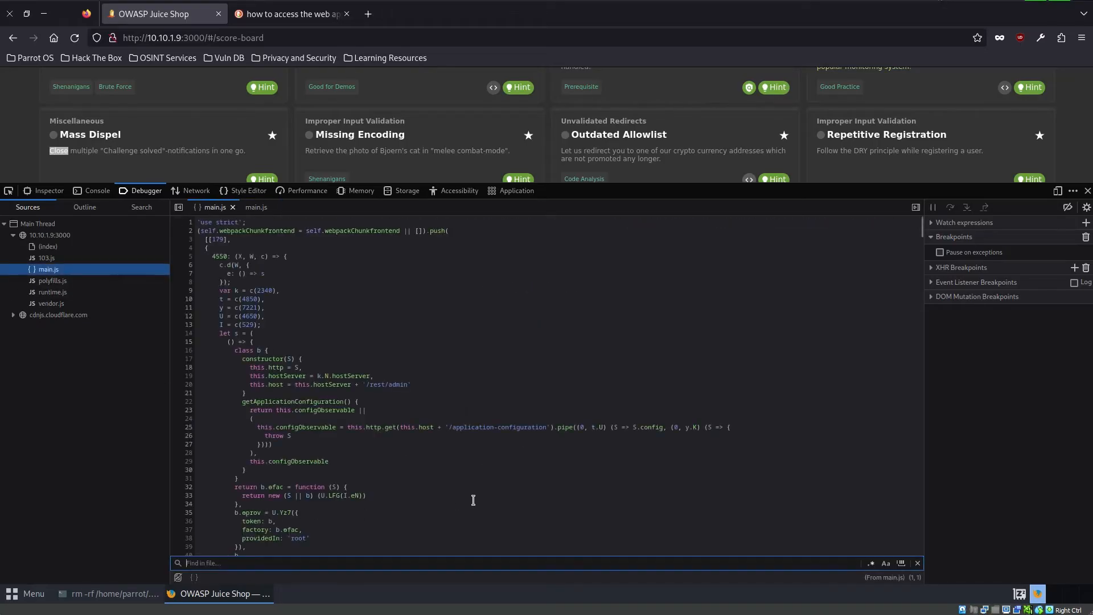
{"action": "key", "text": "Return"}
{"action": "key", "text": "Return"}
{"action": "key", "text": "Return"}
{"action": "key", "text": "Return"}
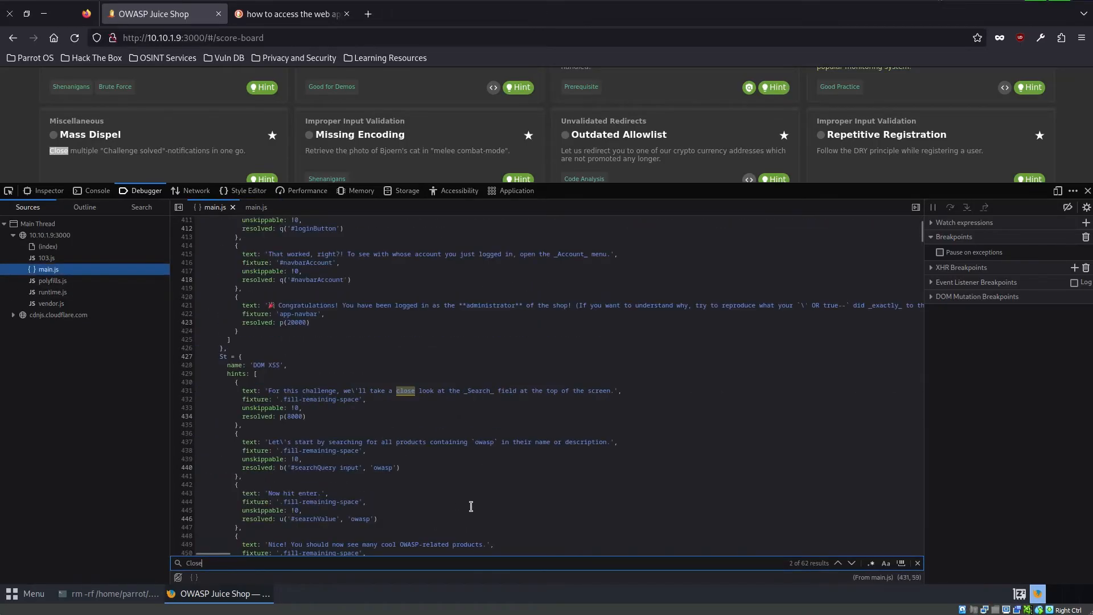
{"action": "key", "text": "Return"}
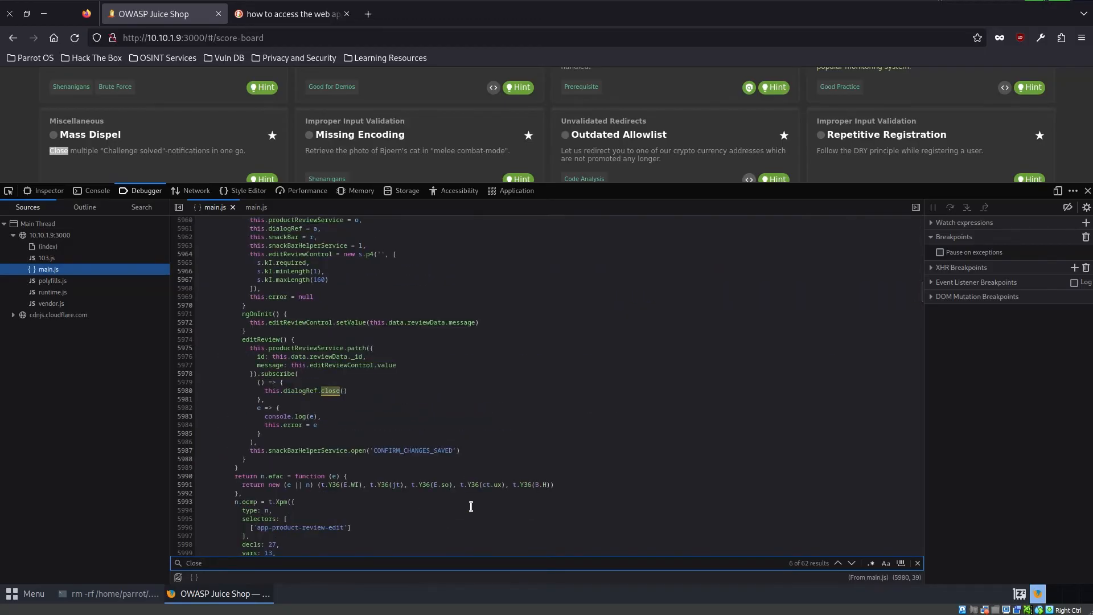
{"action": "key", "text": "Return"}
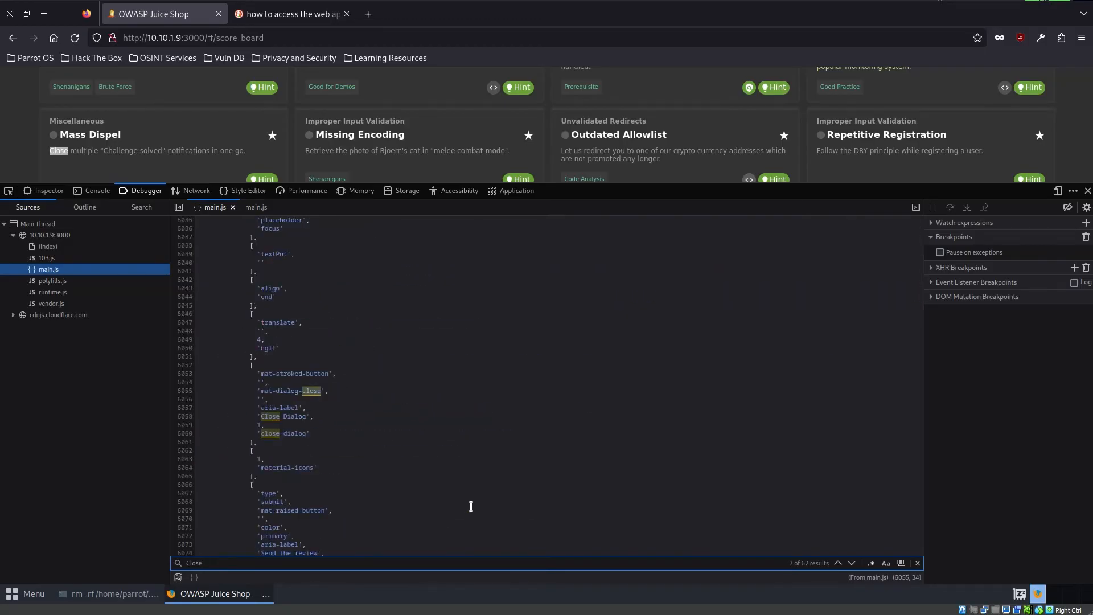
{"action": "key", "text": "Return"}
{"action": "key", "text": "Return"}
{"action": "key", "text": "Return"}
{"action": "key", "text": "Return"}
{"action": "key", "text": "Return"}
{"action": "key", "text": "Return"}
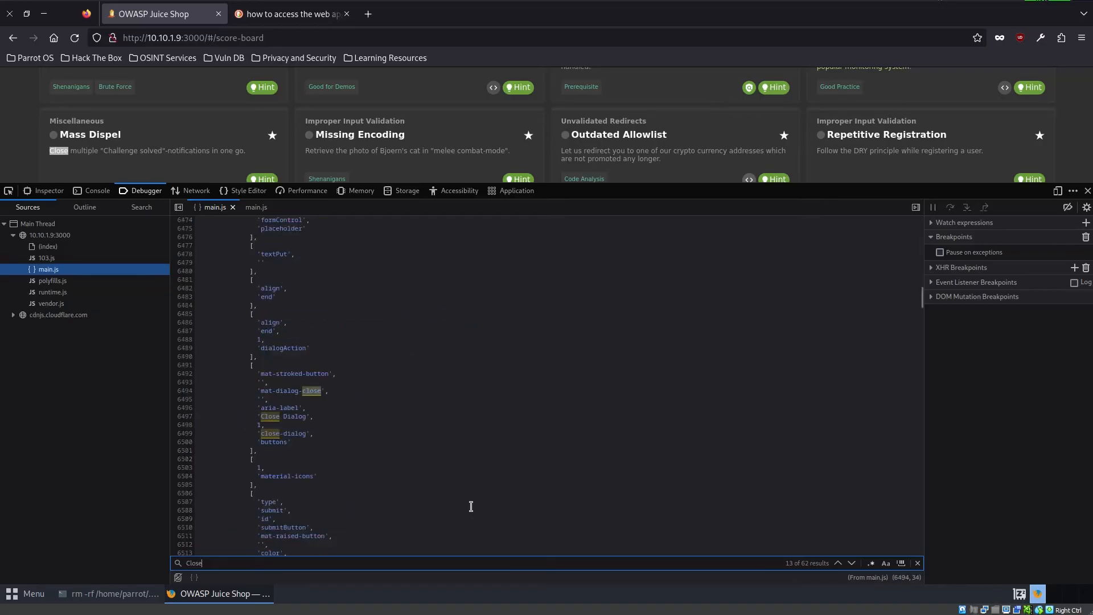
{"action": "key", "text": "Return"}
{"action": "key", "text": "Return"}
{"action": "key", "text": "Return"}
{"action": "key", "text": "Return"}
{"action": "key", "text": "Return"}
{"action": "key", "text": "Return"}
{"action": "key", "text": "Return"}
{"action": "key", "text": "Return"}
{"action": "key", "text": "Return"}
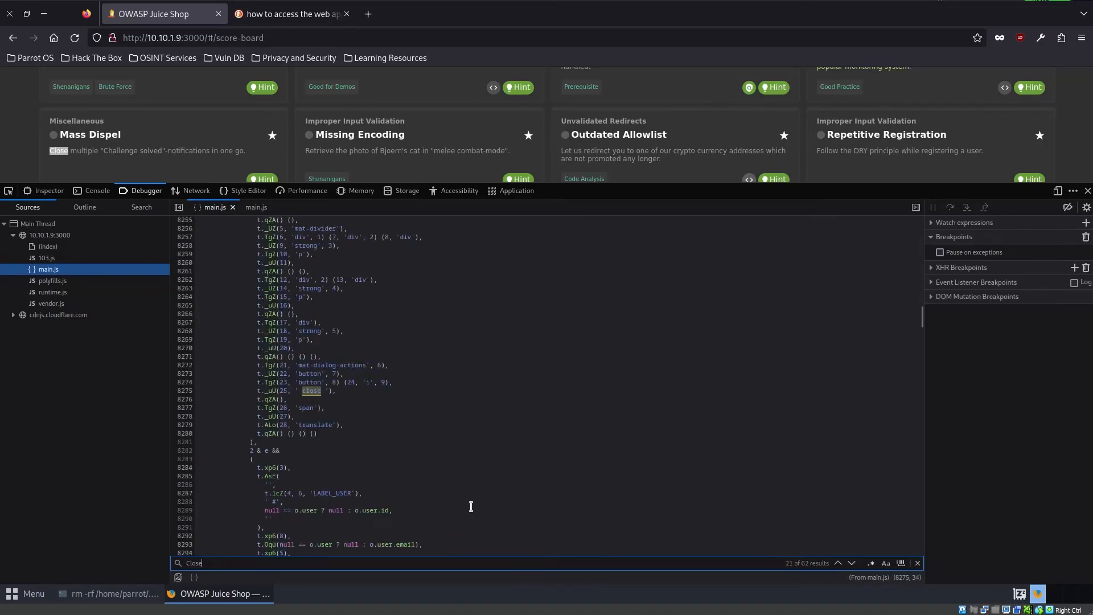
{"action": "key", "text": "Return"}
{"action": "key", "text": "Return"}
{"action": "key", "text": "Return"}
{"action": "key", "text": "Return"}
{"action": "key", "text": "Return"}
{"action": "key", "text": "Return"}
{"action": "key", "text": "Return"}
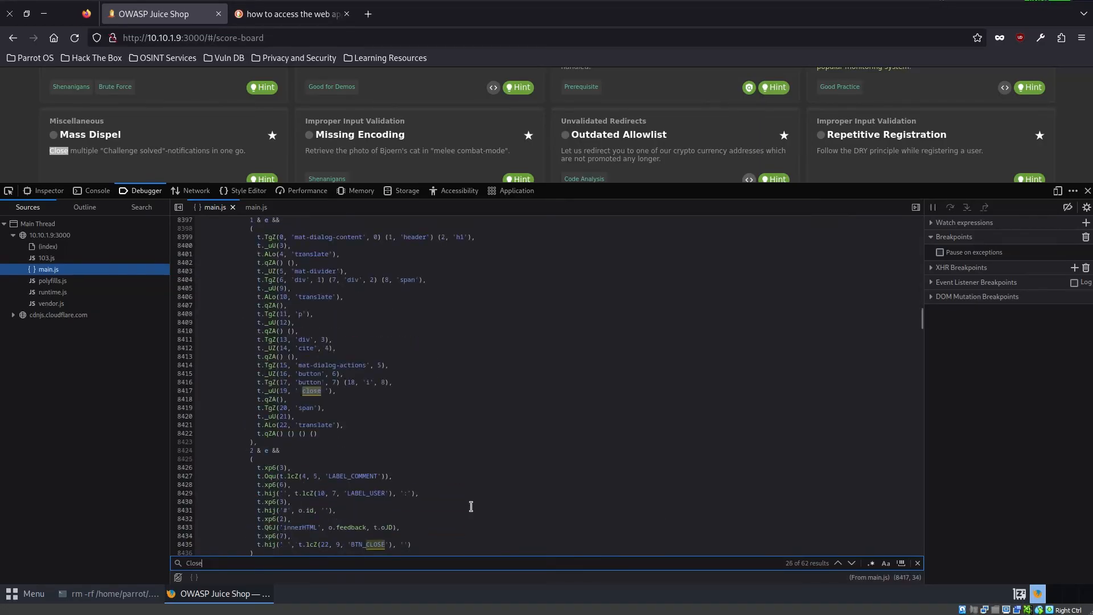
{"action": "key", "text": "Return"}
{"action": "key", "text": "Return"}
{"action": "key", "text": "Return"}
{"action": "key", "text": "Return"}
{"action": "key", "text": "Return"}
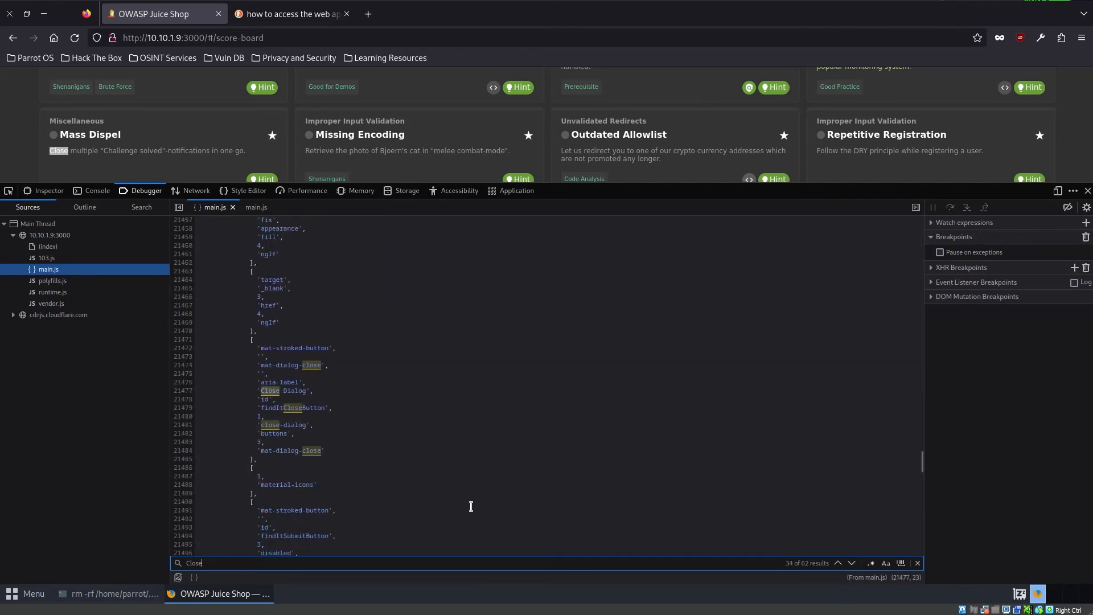
{"action": "key", "text": "Return"}
{"action": "key", "text": "Return"}
{"action": "key", "text": "Return"}
{"action": "key", "text": "Return"}
{"action": "key", "text": "Return"}
{"action": "key", "text": "Return"}
{"action": "key", "text": "Return"}
{"action": "key", "text": "Return"}
{"action": "key", "text": "Return"}
{"action": "key", "text": "Return"}
{"action": "key", "text": "Return"}
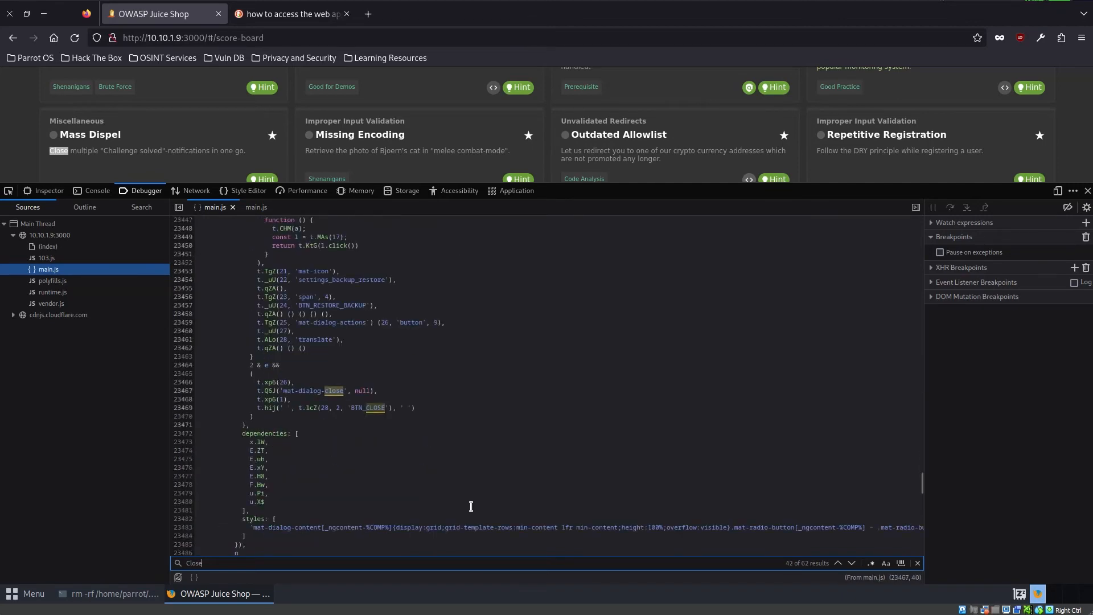
{"action": "key", "text": "Return"}
{"action": "key", "text": "Return"}
{"action": "key", "text": "Return"}
{"action": "key", "text": "Return"}
{"action": "key", "text": "Return"}
{"action": "key", "text": "Return"}
{"action": "key", "text": "Return"}
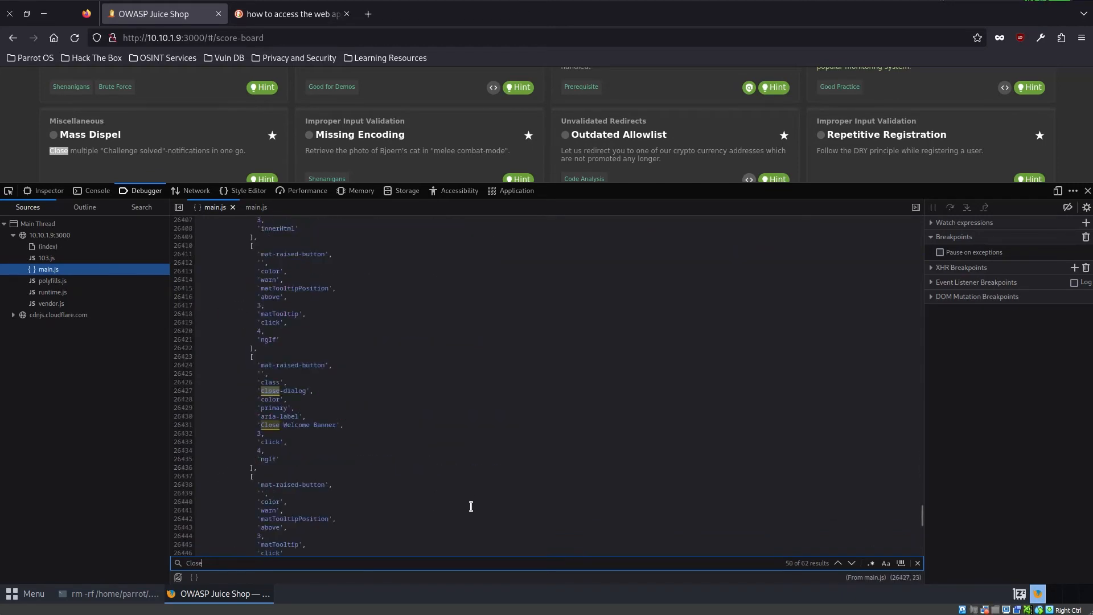
{"action": "key", "text": "Return"}
{"action": "key", "text": "Return"}
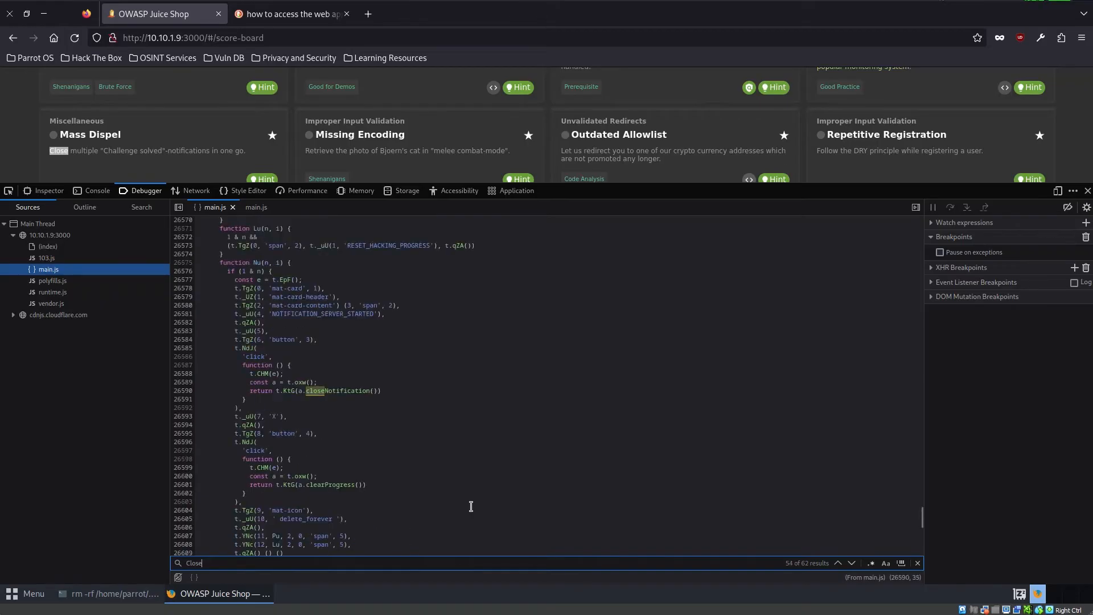
{"action": "key", "text": "Return"}
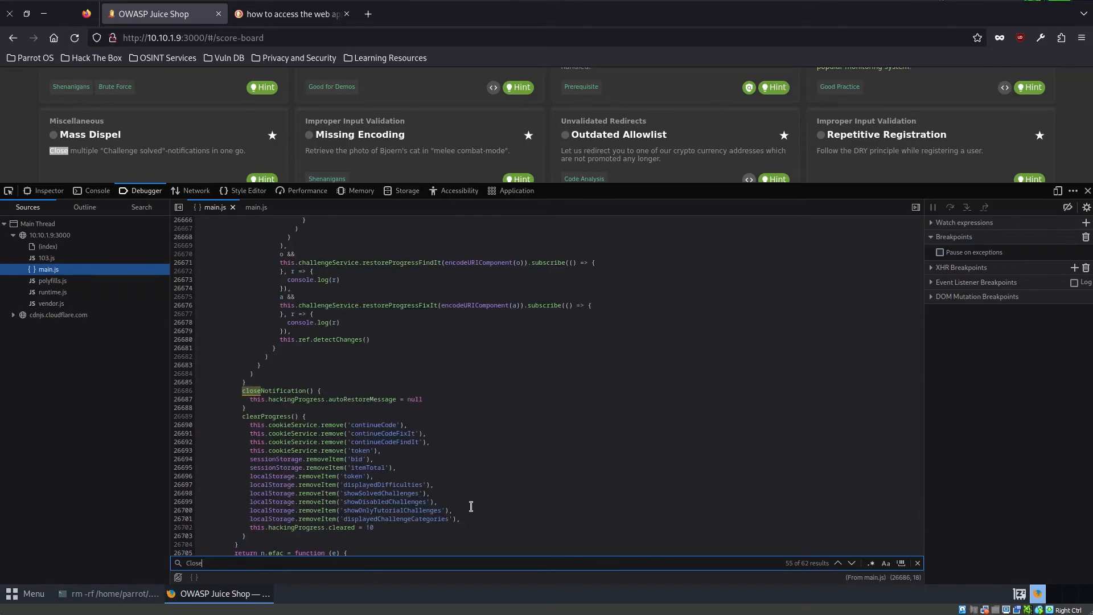
{"action": "key", "text": "Return"}
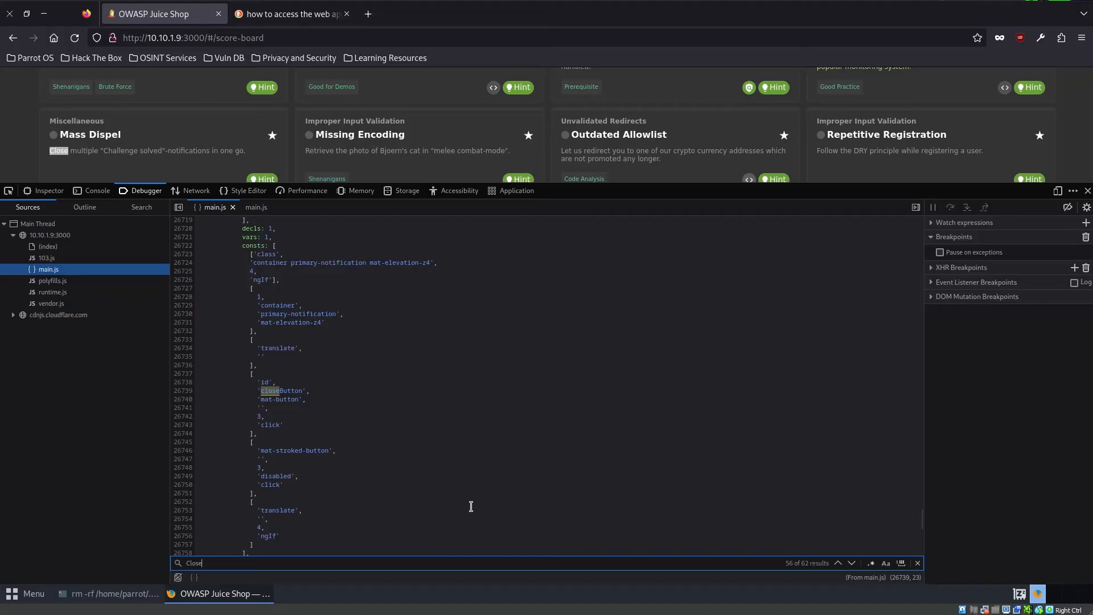
{"action": "key", "text": "Return"}
{"action": "key", "text": "Return"}
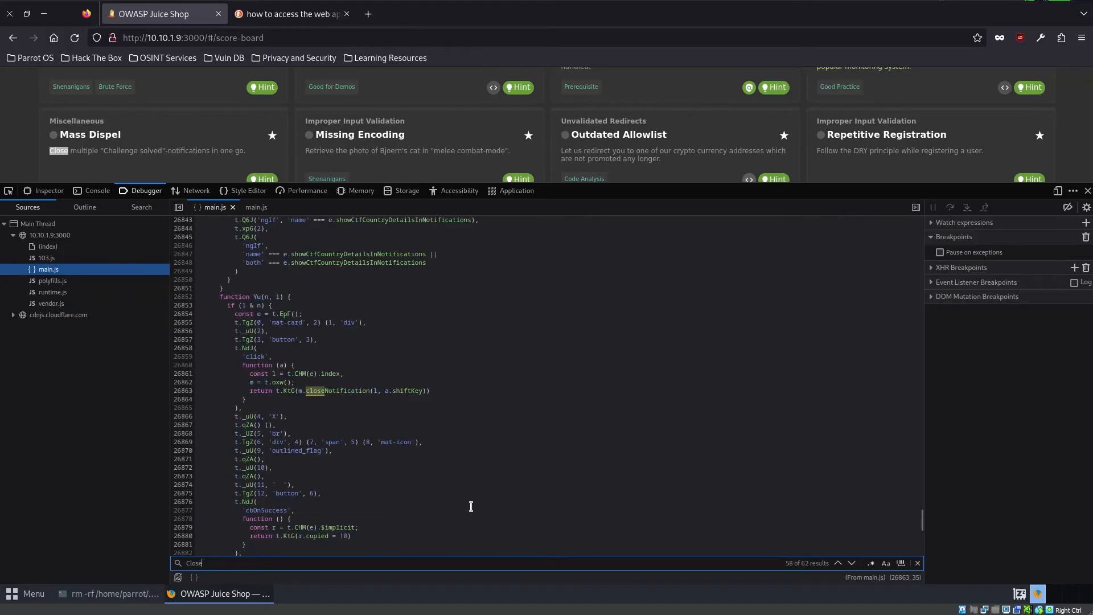
- Examine the click handler's closeNotification call and its shiftKey argument, and return to the challenge-solved notification on the Score Board page
{"action": "left_click", "coordinate": [479, 389]}
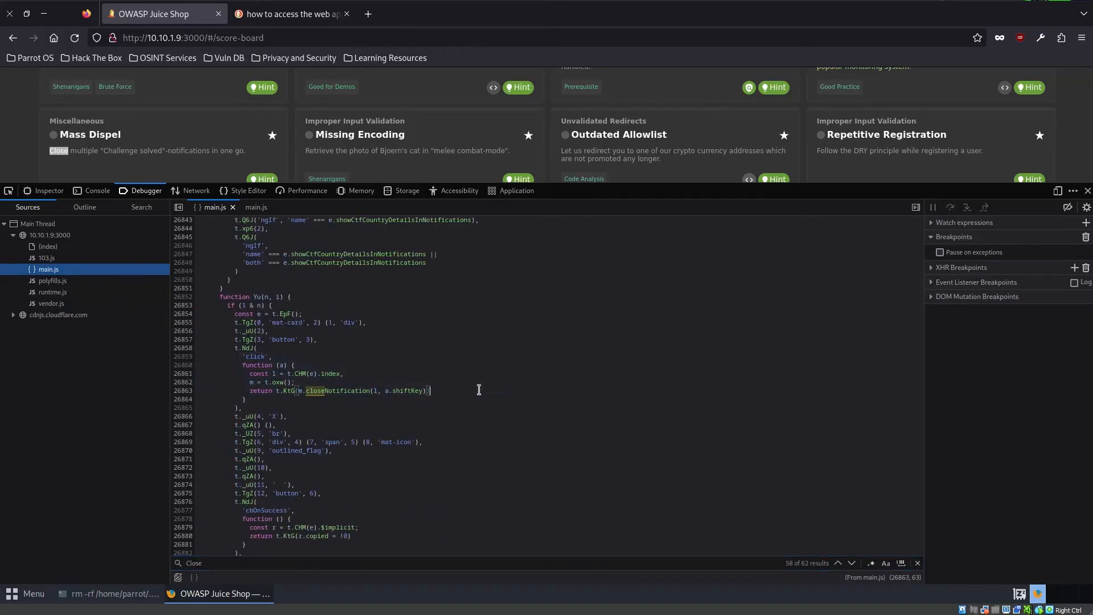
{"action": "left_click", "coordinate": [286, 365]}
{"action": "left_click", "coordinate": [286, 370]}
{"action": "left_click", "coordinate": [279, 370]}
{"action": "left_click_drag", "start_coordinate": [381, 390], "coordinate": [394, 390]}
{"action": "key", "text": "Down"}
{"action": "key", "text": "Down"}
{"action": "key", "text": "Down"}
{"action": "key", "text": "Down"}
{"action": "key", "text": "Down"}
{"action": "left_click_drag", "start_coordinate": [381, 393], "coordinate": [425, 393]}
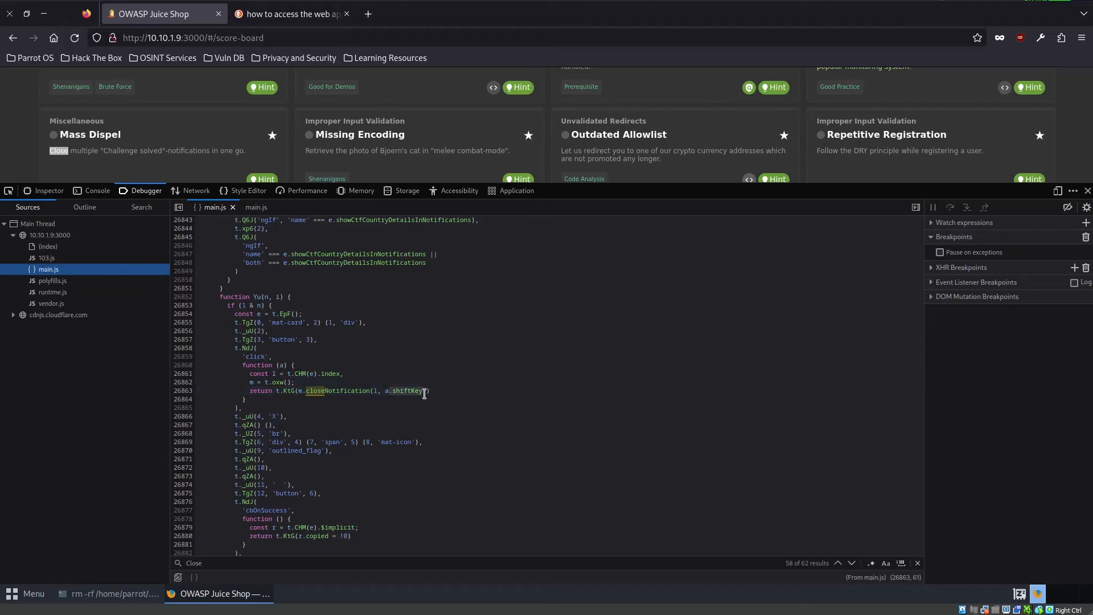
{"action": "left_click", "coordinate": [414, 414]}
{"action": "scroll", "coordinate": [944, 132], "scroll_direction": "up", "scroll_amount": 10}
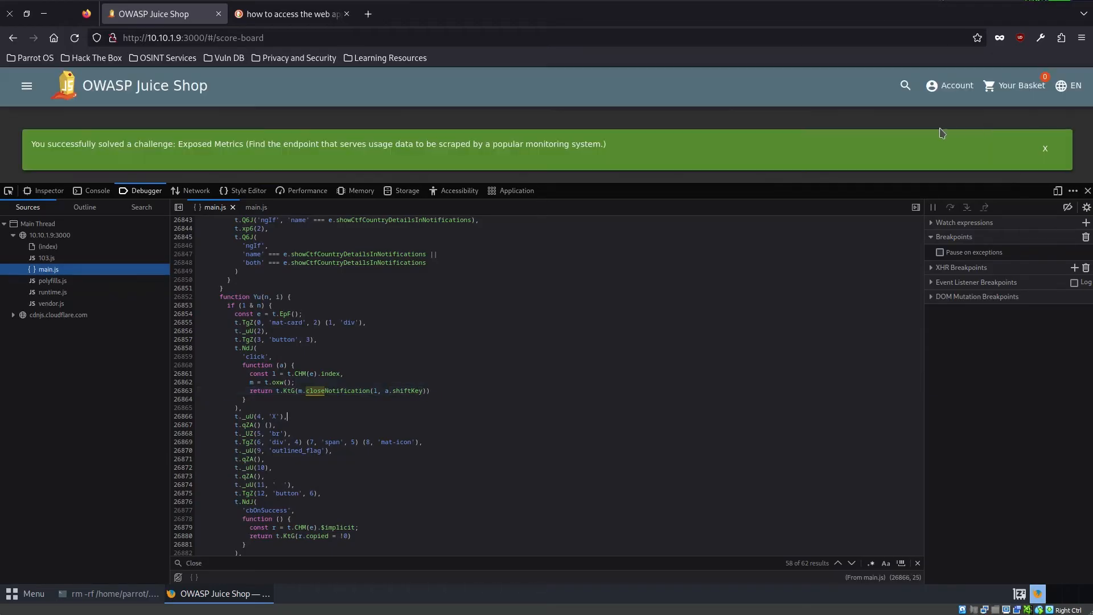
- Close the developer tools and reload the Score Board page
{"action": "left_click", "coordinate": [1087, 191]}
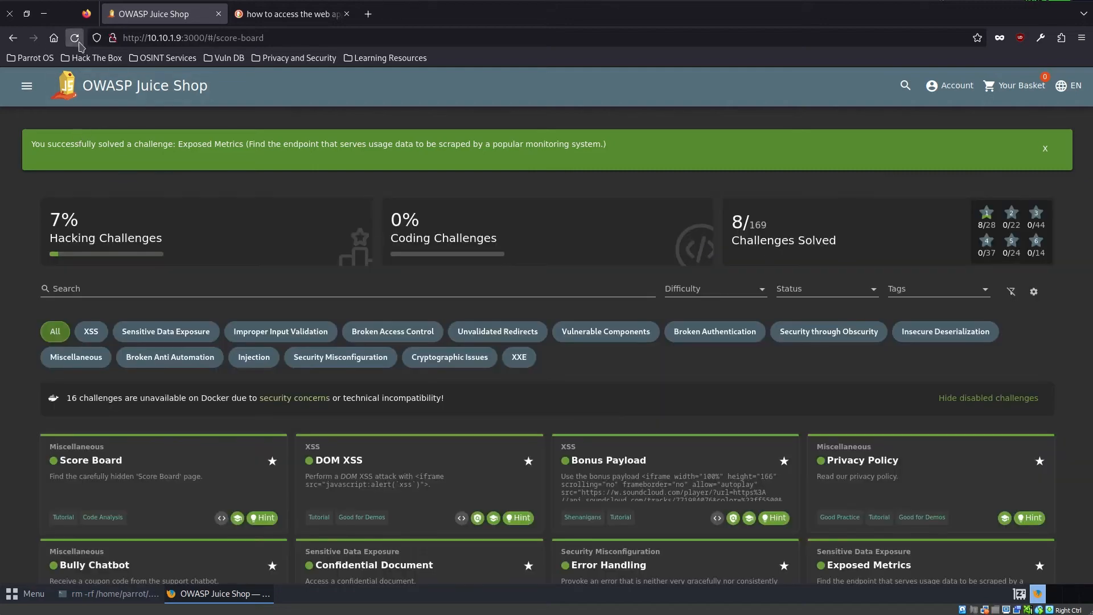
{"action": "left_click", "coordinate": [74, 37]}
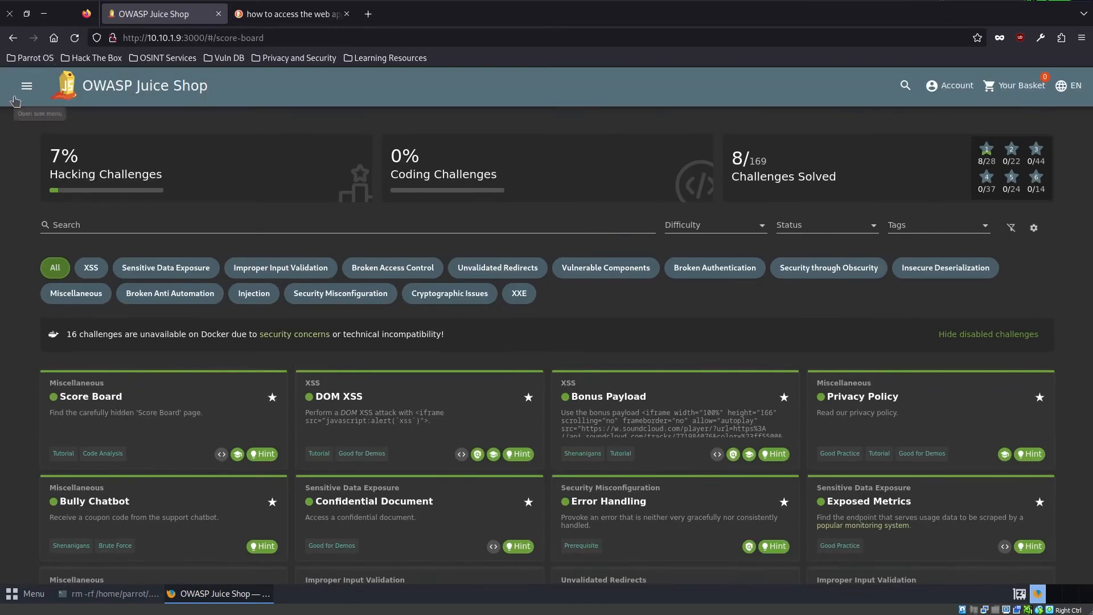
{"action": "left_click", "coordinate": [16, 98]}
{"action": "left_click", "coordinate": [169, 107]}
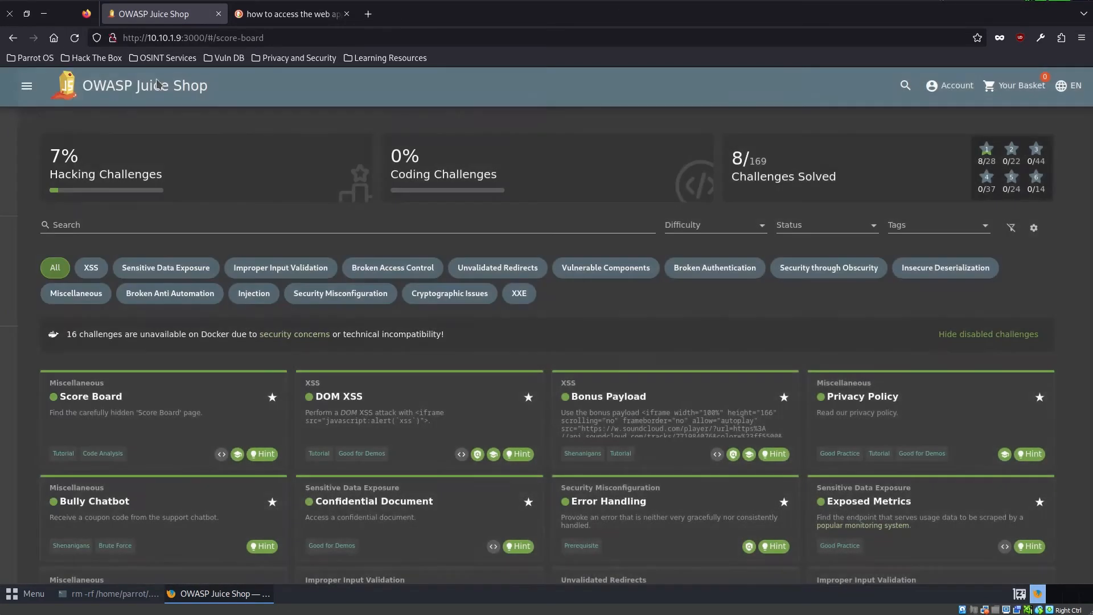
- Look over the shop's All Products page and open the Support Chat page
{"action": "left_click", "coordinate": [160, 88]}
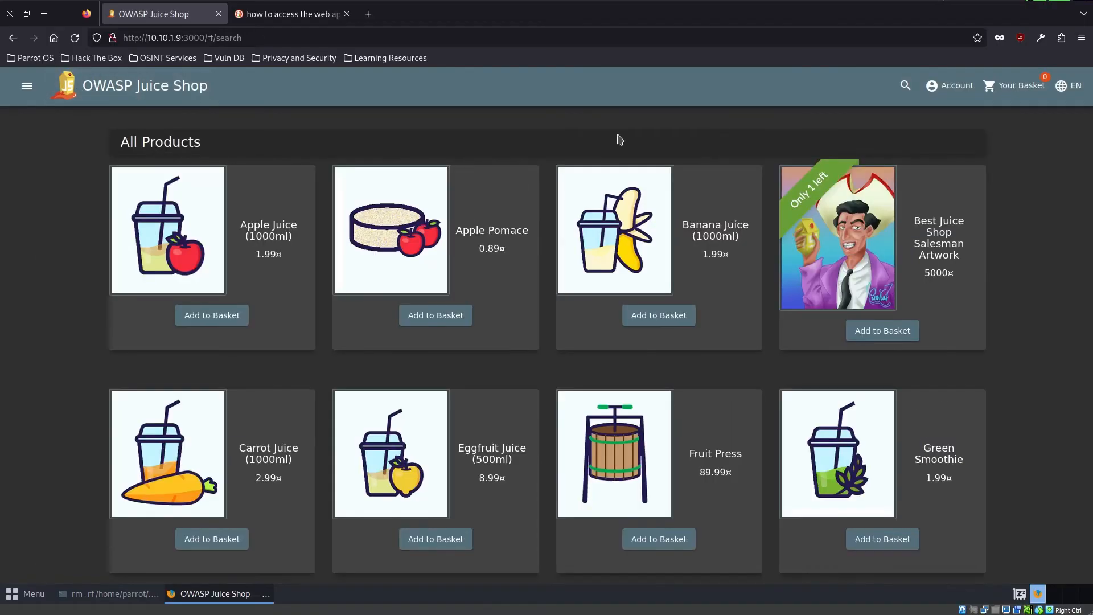
{"action": "left_click", "coordinate": [26, 86]}
{"action": "left_click", "coordinate": [634, 139]}
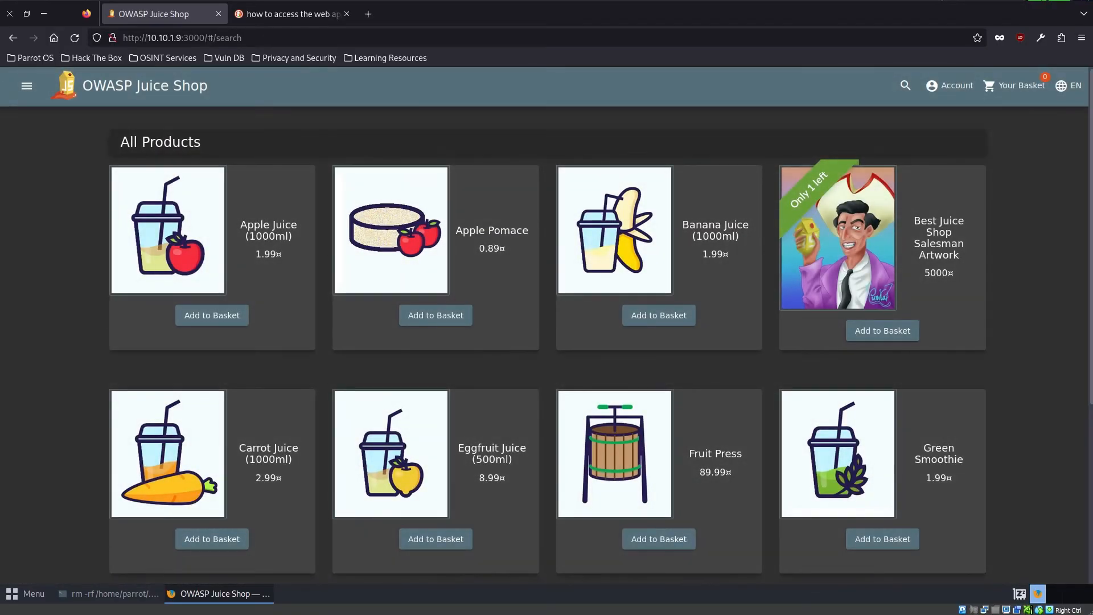
{"action": "scroll", "coordinate": [399, 259], "scroll_direction": "down", "scroll_amount": 5}
{"action": "scroll", "coordinate": [398, 259], "scroll_direction": "up", "scroll_amount": 6}
{"action": "left_click", "coordinate": [26, 85]}
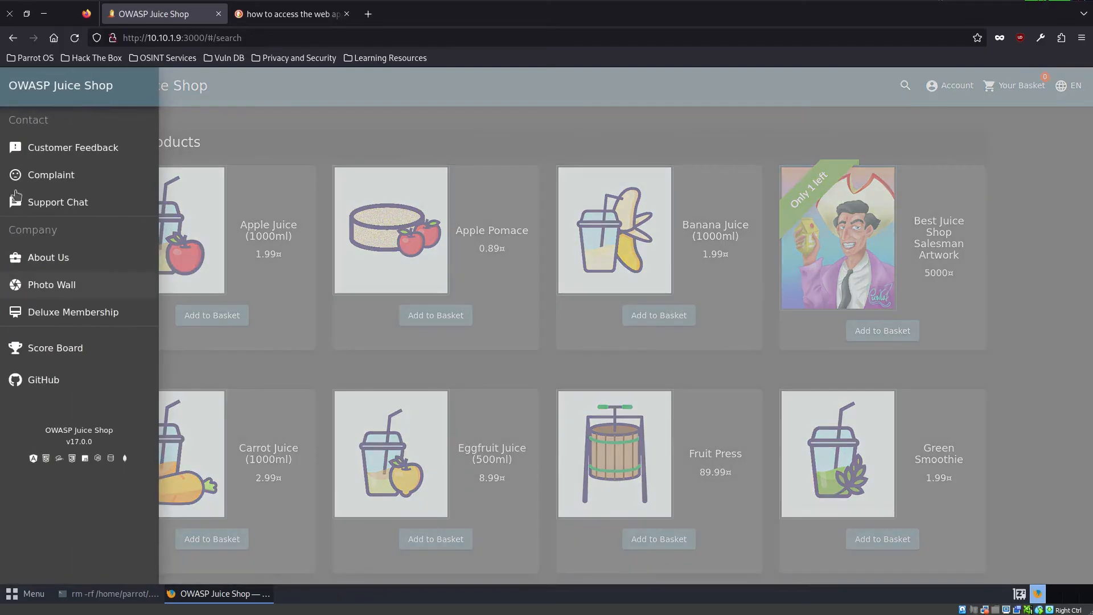
{"action": "left_click", "coordinate": [96, 204]}
- Return to the Score Board and read the descriptions of the unsolved one-star challenges, including Missing Encoding
{"action": "left_click", "coordinate": [26, 85]}
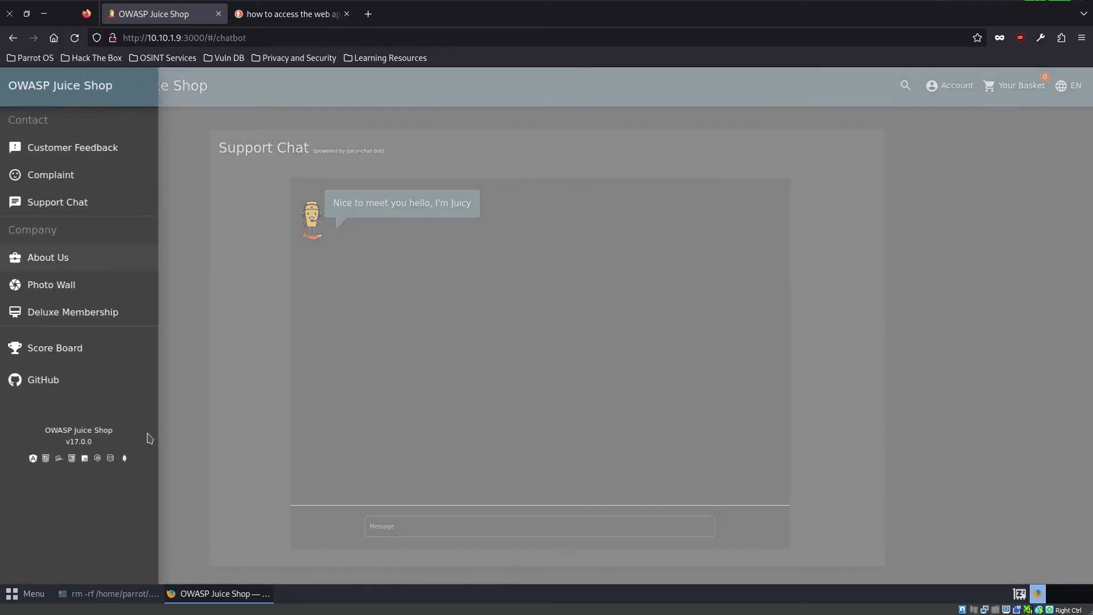
{"action": "left_click", "coordinate": [62, 403]}
{"action": "scroll", "coordinate": [275, 405], "scroll_direction": "down", "scroll_amount": 5}
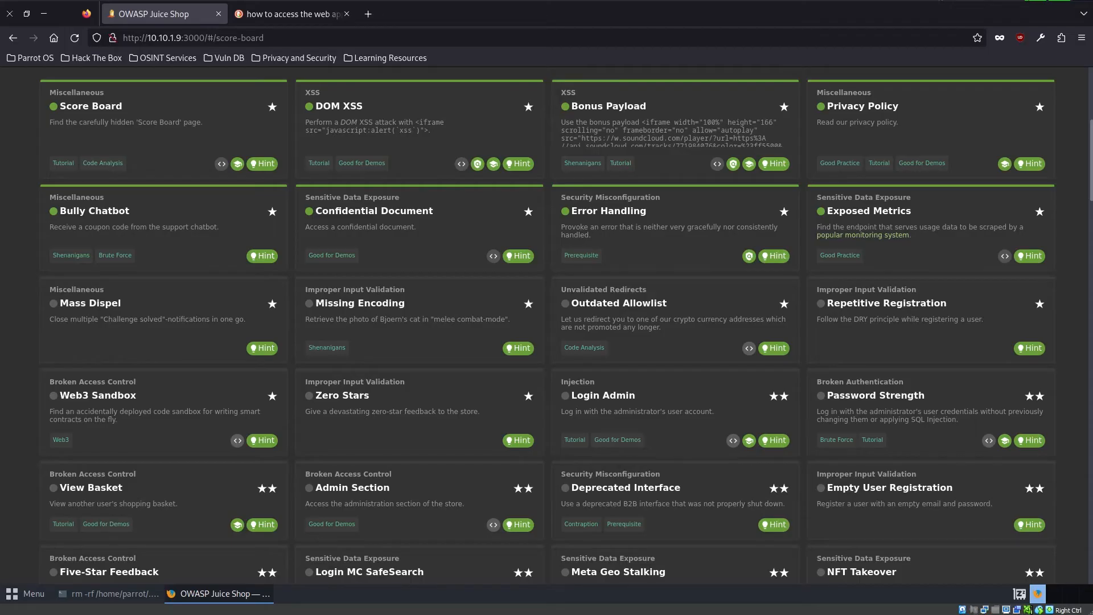
{"action": "scroll", "coordinate": [128, 332], "scroll_direction": "up", "scroll_amount": 5}
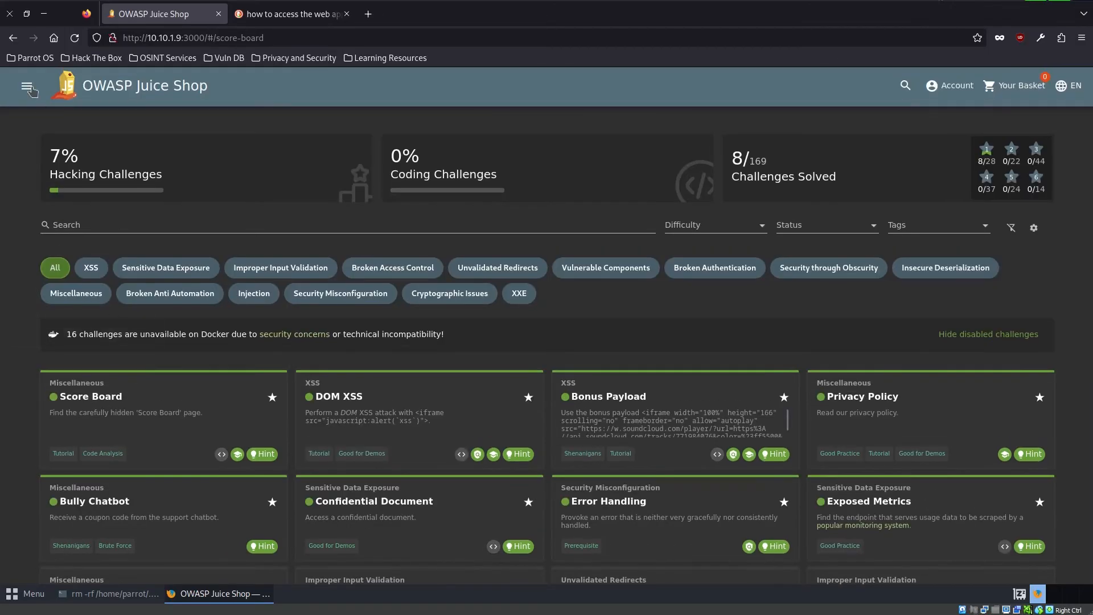
- Open the Photo Wall and inspect the broken "#zatschi #whoneedsfourlegs" photo with the browser's developer tools
{"action": "left_click", "coordinate": [30, 92]}
{"action": "left_click", "coordinate": [51, 284]}
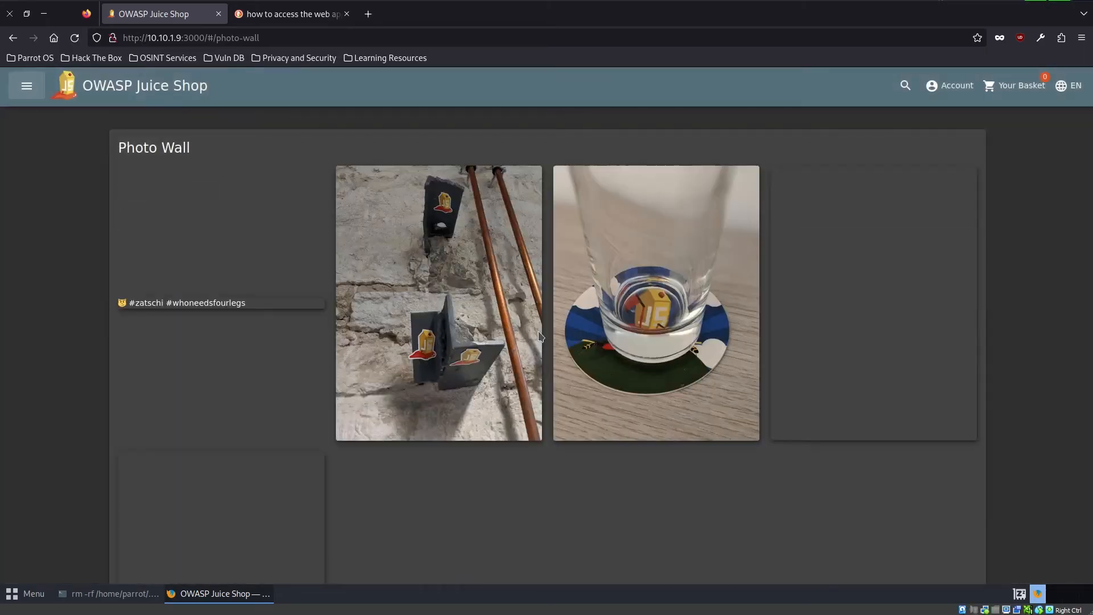
{"action": "scroll", "coordinate": [494, 409], "scroll_direction": "down", "scroll_amount": 3}
{"action": "scroll", "coordinate": [178, 259], "scroll_direction": "up", "scroll_amount": 3}
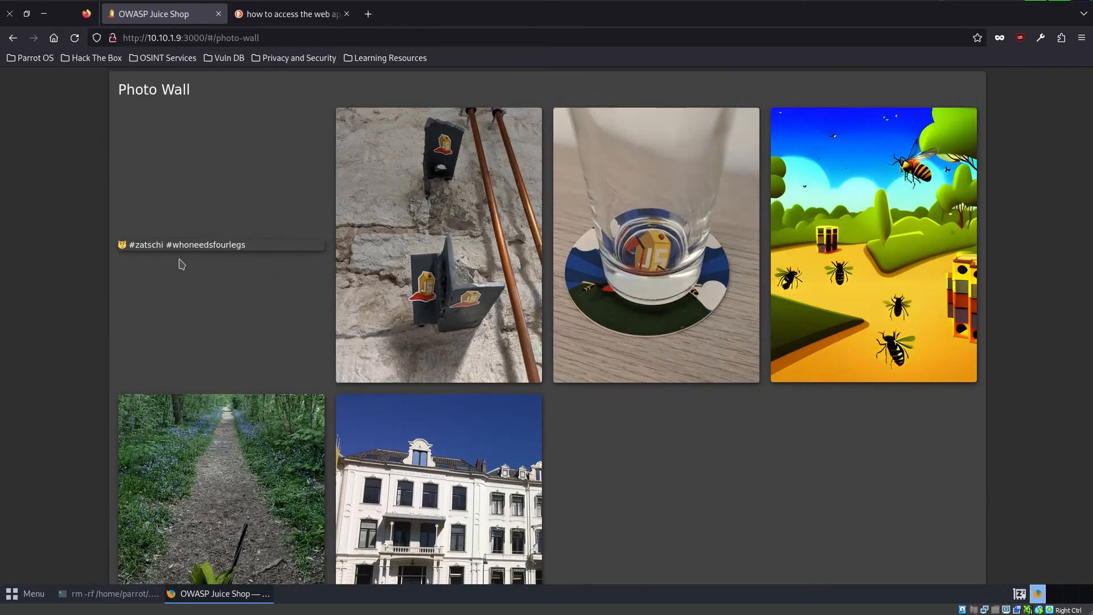
{"action": "right_click", "coordinate": [191, 254]}
{"action": "left_click", "coordinate": [233, 367]}
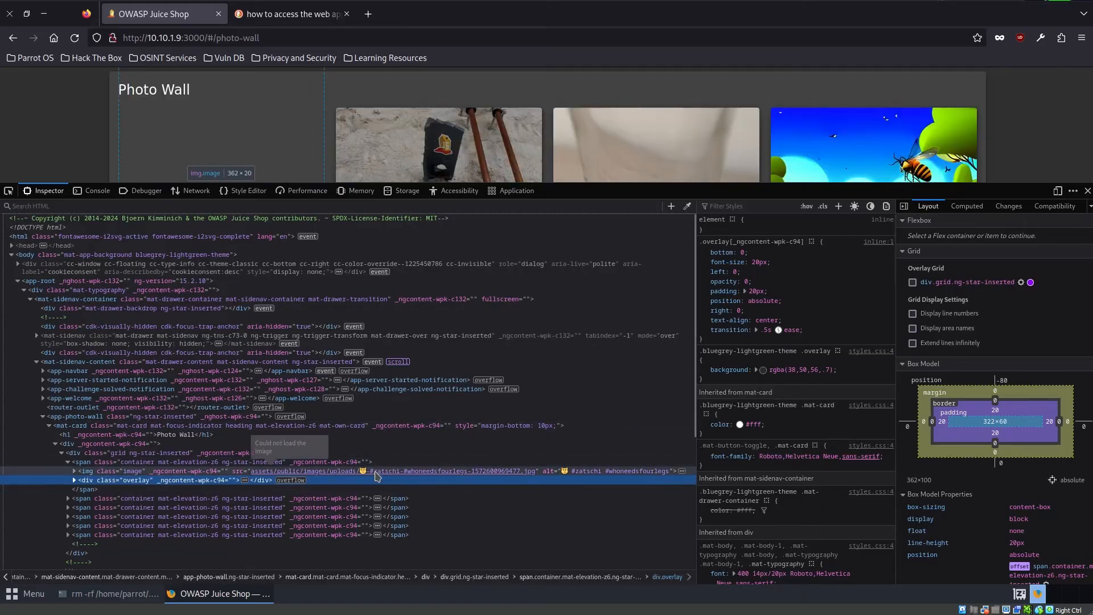
- Open the broken photo's src attribute for editing and place the cursor at the # character before "zatschi"
{"action": "left_click", "coordinate": [373, 473]}
{"action": "double_click", "coordinate": [373, 473]}
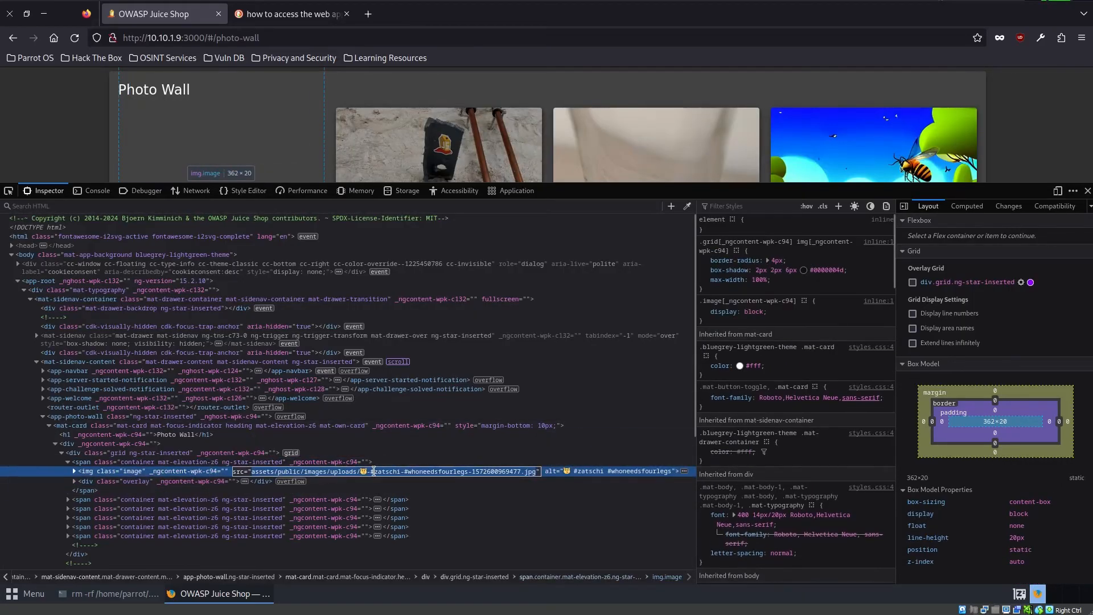
{"action": "double_click", "coordinate": [370, 473]}
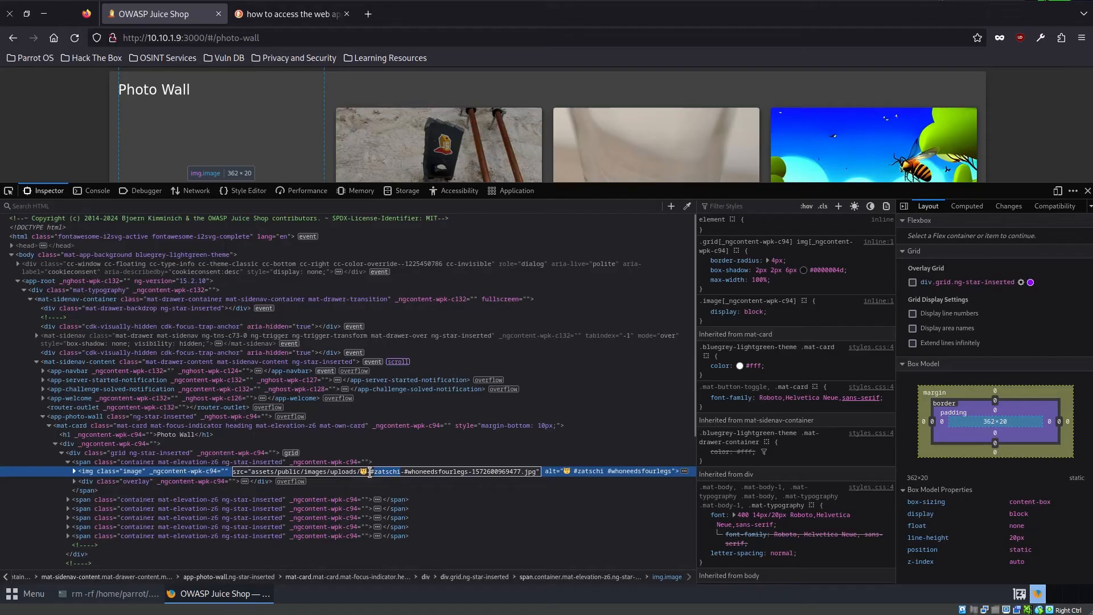
{"action": "triple_click", "coordinate": [373, 471]}
{"action": "double_click", "coordinate": [373, 472]}
{"action": "left_click", "coordinate": [374, 471]}
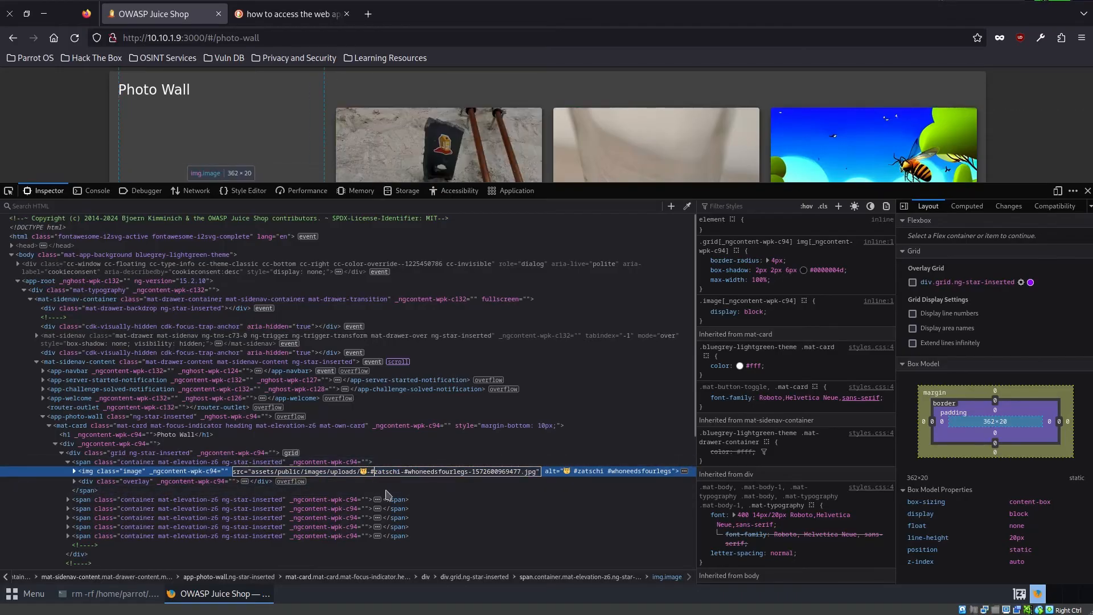
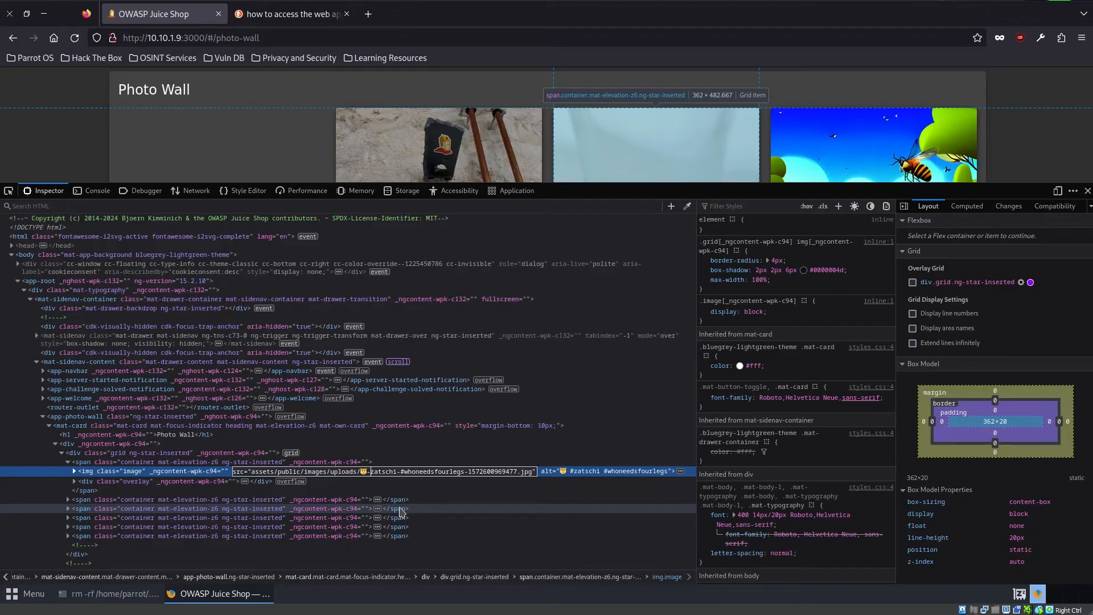
- Search the web for "ascii table" in a new browser tab and look over the results
{"action": "left_click", "coordinate": [368, 14]}
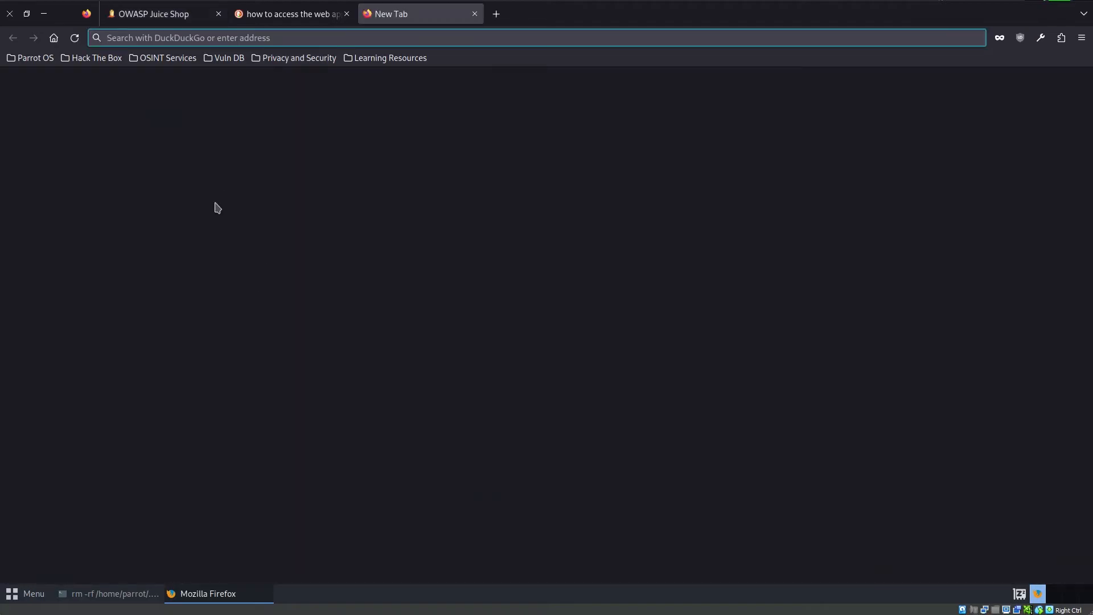
{"action": "type", "text": "as"}
{"action": "key", "text": "BackSpace"}
{"action": "key", "text": "BackSpace"}
{"action": "type", "text": "ascii"}
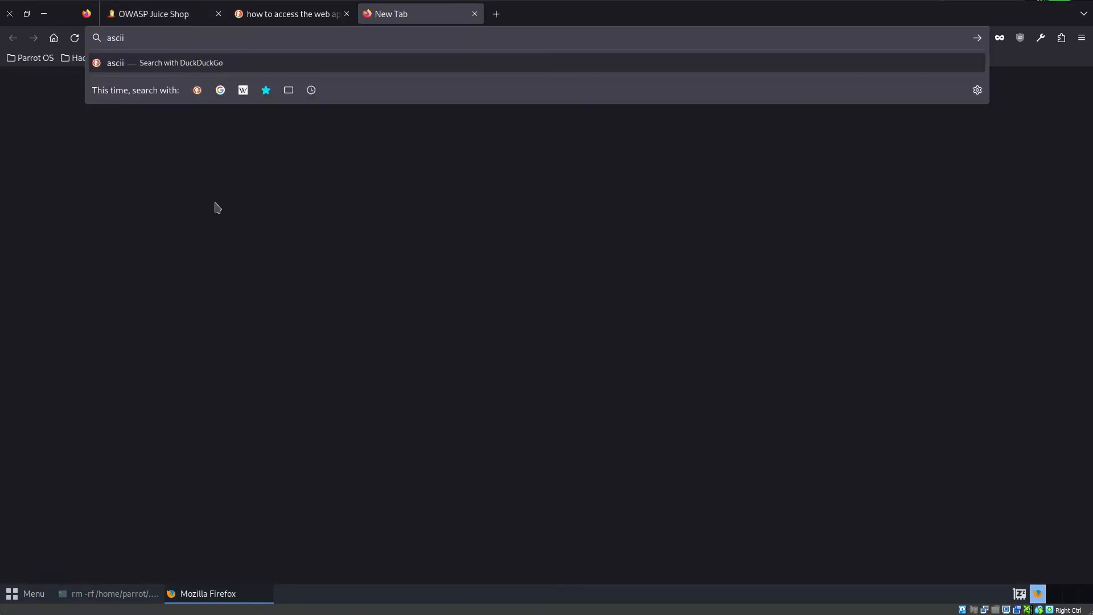
{"action": "type", "text": " table"}
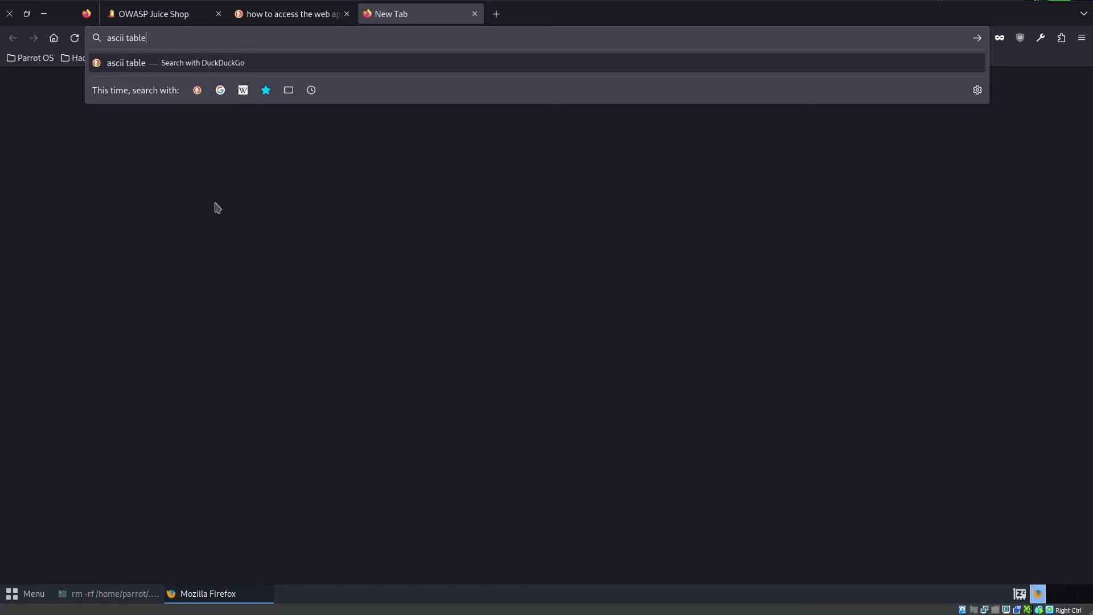
{"action": "key", "text": "Return"}
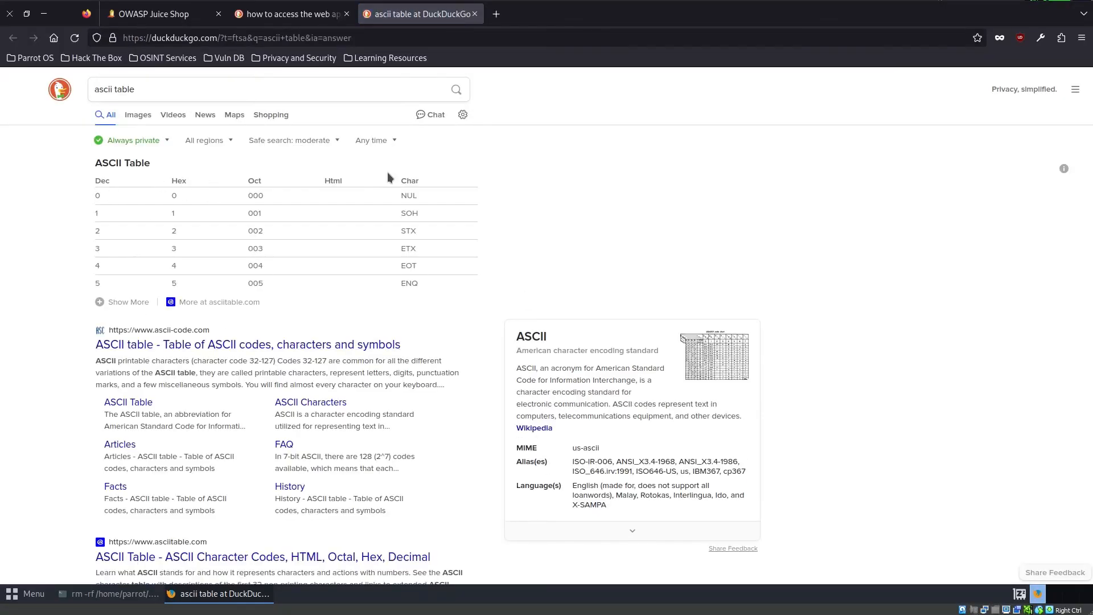
{"action": "scroll", "coordinate": [254, 229], "scroll_direction": "down", "scroll_amount": 3}
{"action": "scroll", "coordinate": [232, 364], "scroll_direction": "up", "scroll_amount": 3}
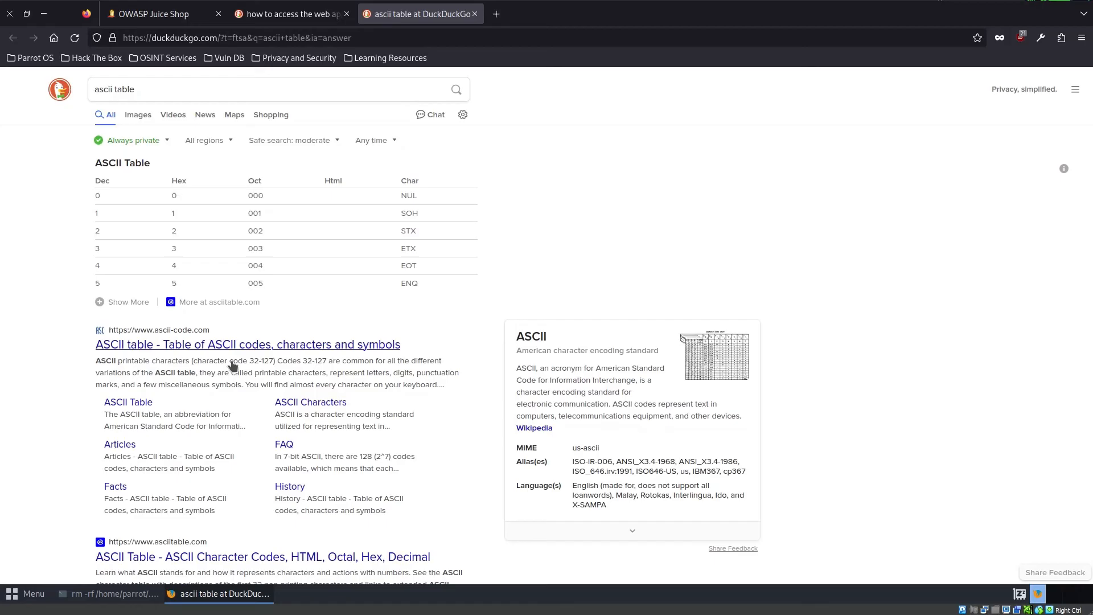
- Open the ascii-code.com ASCII table and highlight the hexadecimal code of the number sign (#)
{"action": "left_click", "coordinate": [391, 344]}
{"action": "scroll", "coordinate": [399, 378], "scroll_direction": "down", "scroll_amount": 5}
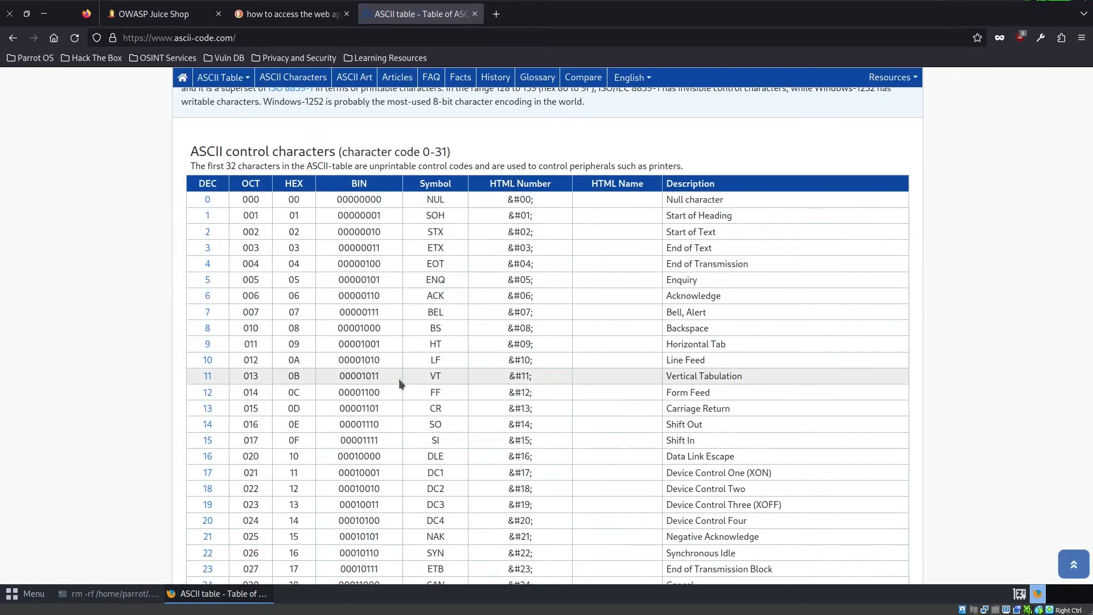
{"action": "scroll", "coordinate": [632, 470], "scroll_direction": "down", "scroll_amount": 10}
{"action": "scroll", "coordinate": [632, 469], "scroll_direction": "down", "scroll_amount": 2}
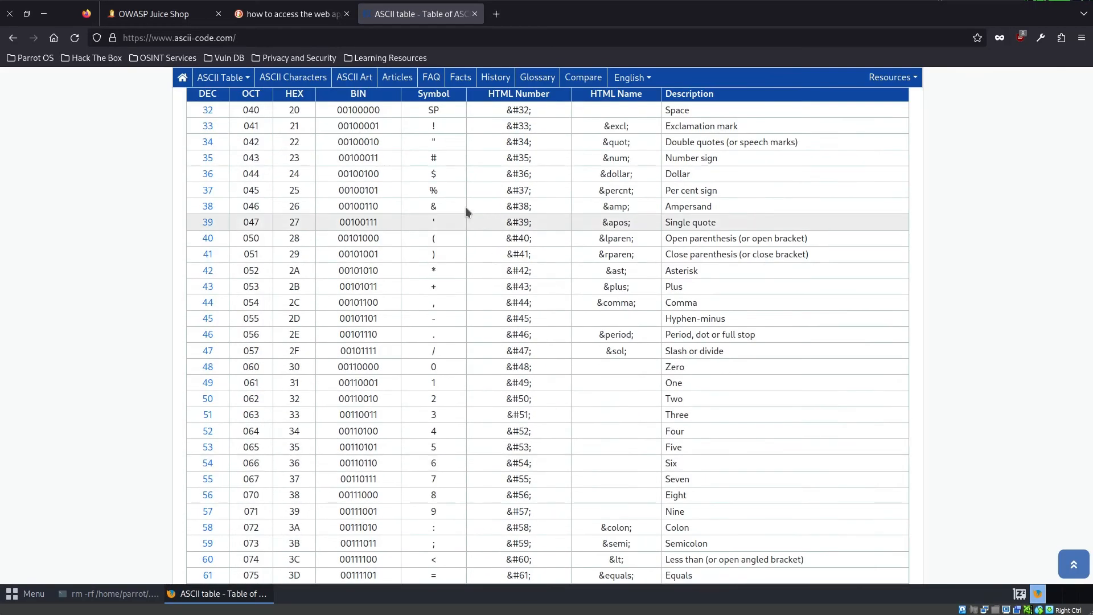
{"action": "left_click_drag", "start_coordinate": [438, 158], "coordinate": [316, 152]}
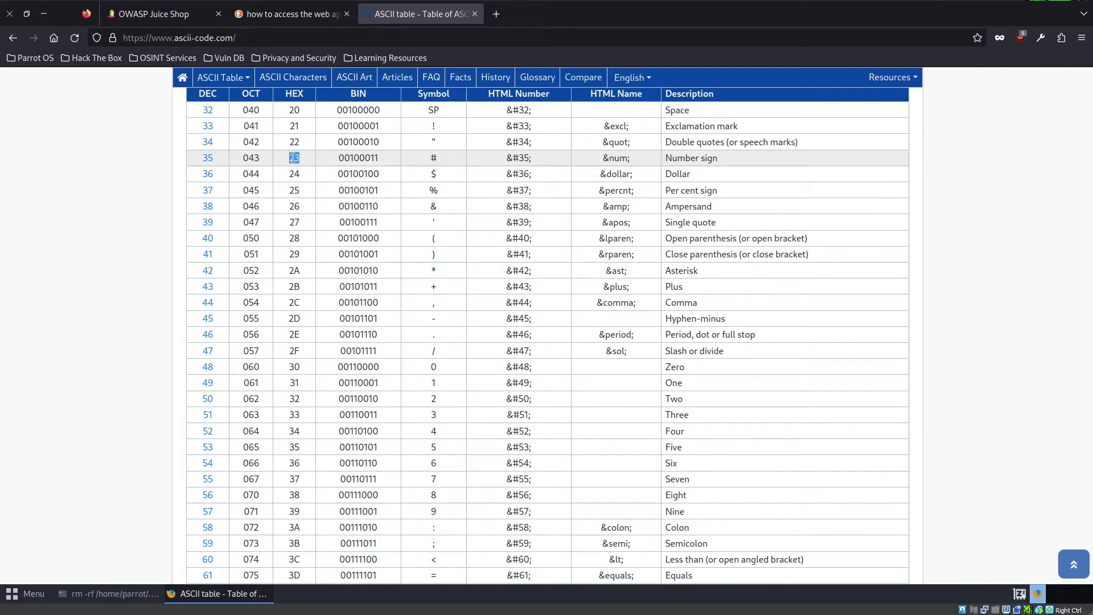
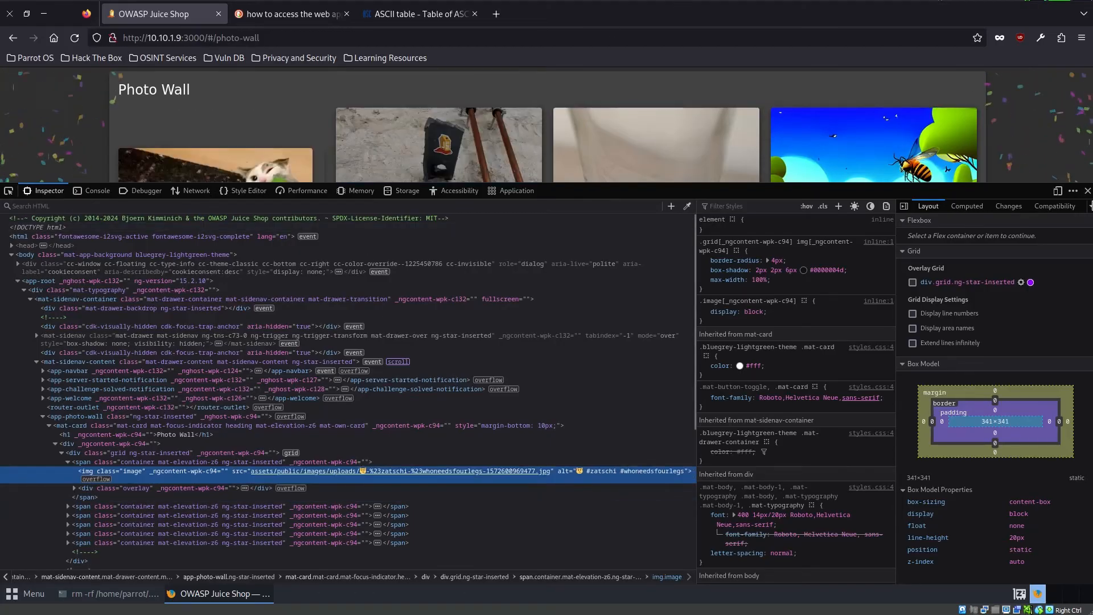
- Close the developer tools and look over the Photo Wall page with the cat photo
{"action": "key", "text": "F12"}
{"action": "scroll", "coordinate": [163, 338], "scroll_direction": "down", "scroll_amount": 3}
{"action": "scroll", "coordinate": [163, 338], "scroll_direction": "up", "scroll_amount": 5}
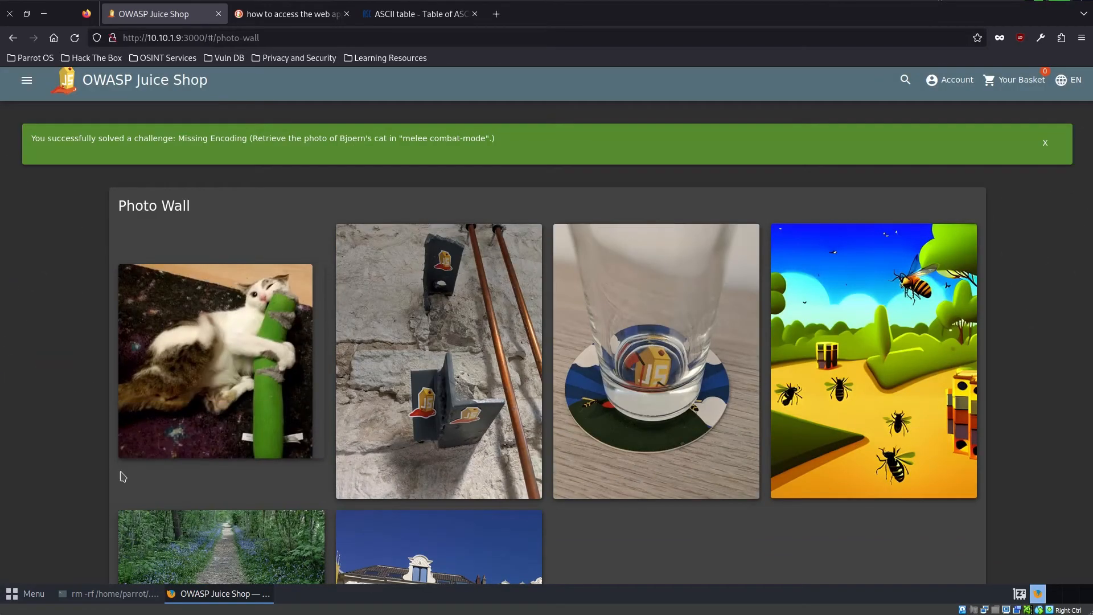
{"action": "scroll", "coordinate": [121, 475], "scroll_direction": "up", "scroll_amount": 1}
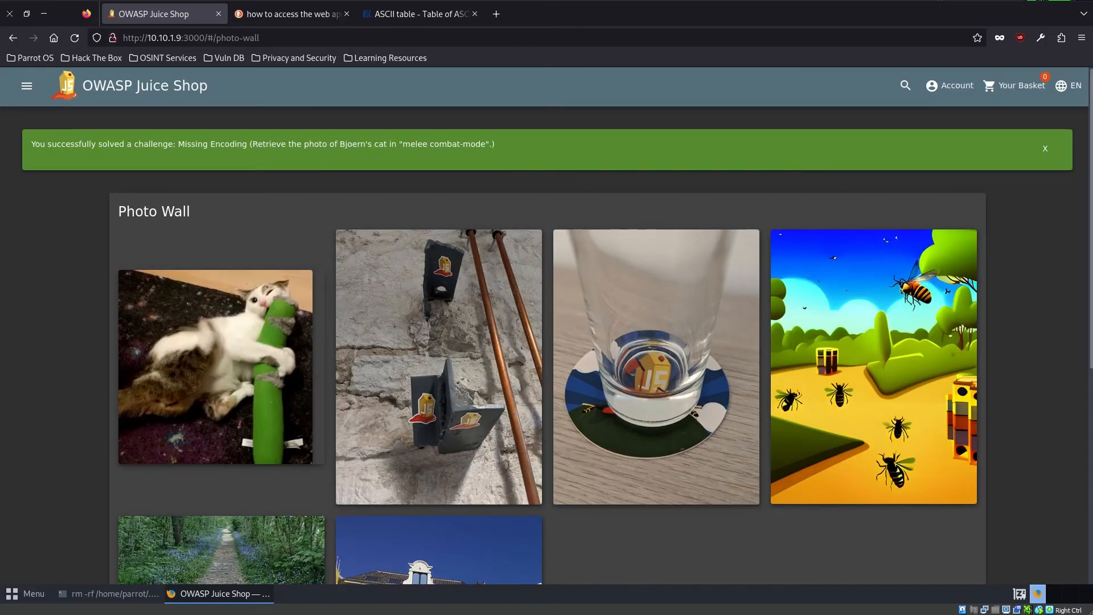
- Open the Score Board and look through the one-star challenges for the unsolved ones
{"action": "left_click", "coordinate": [27, 85]}
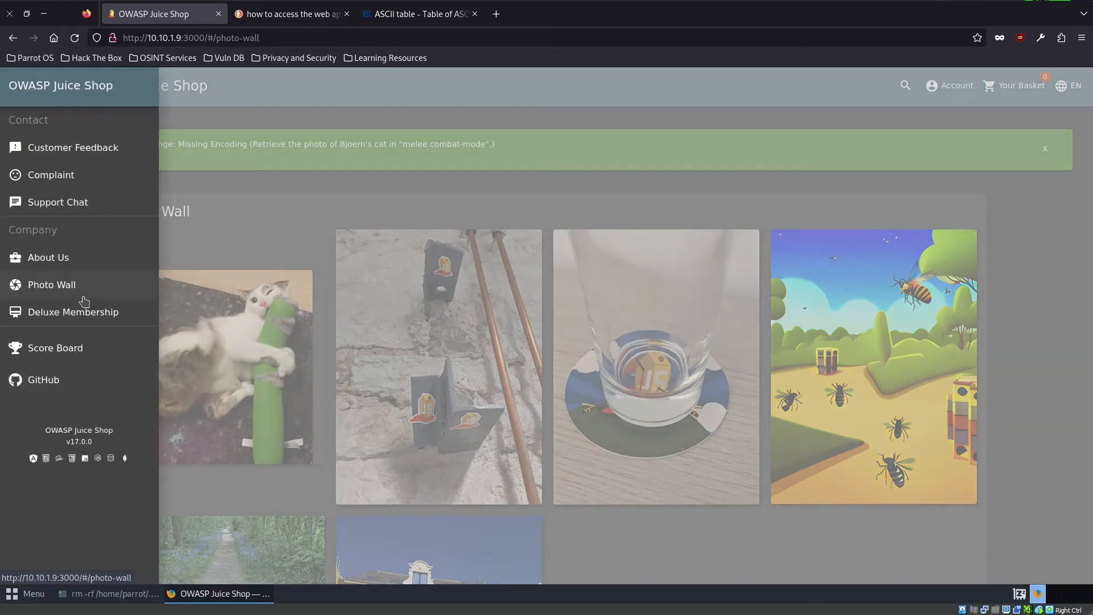
{"action": "left_click", "coordinate": [56, 348]}
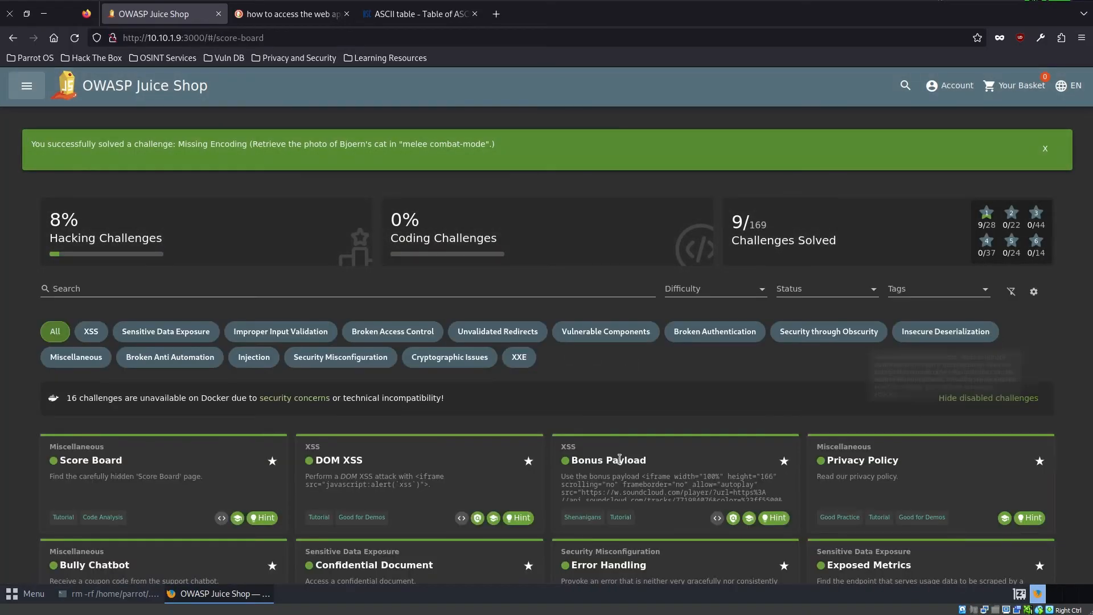
{"action": "scroll", "coordinate": [669, 458], "scroll_direction": "down", "scroll_amount": 5}
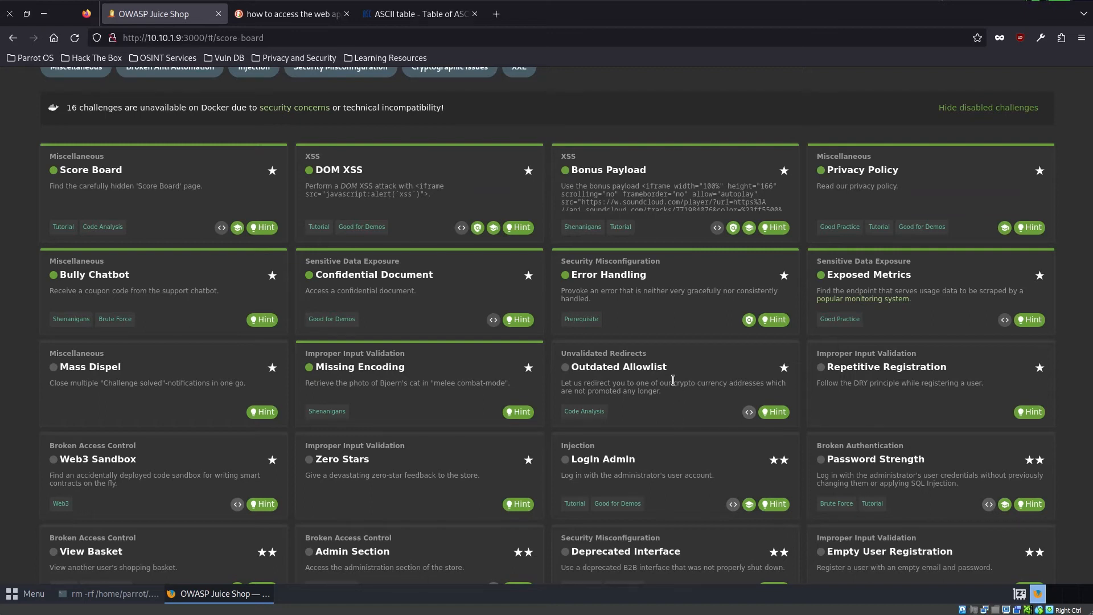
- Read the description of the Outdated Allowlist challenge, highlighting its key words about redirects to crypto currency addresses
{"action": "left_click_drag", "start_coordinate": [673, 381], "coordinate": [784, 383]}
{"action": "left_click", "coordinate": [663, 394]}
{"action": "left_click_drag", "start_coordinate": [664, 393], "coordinate": [576, 393]}
{"action": "left_click", "coordinate": [689, 399]}
{"action": "scroll", "coordinate": [664, 400], "scroll_direction": "down", "scroll_amount": 1}
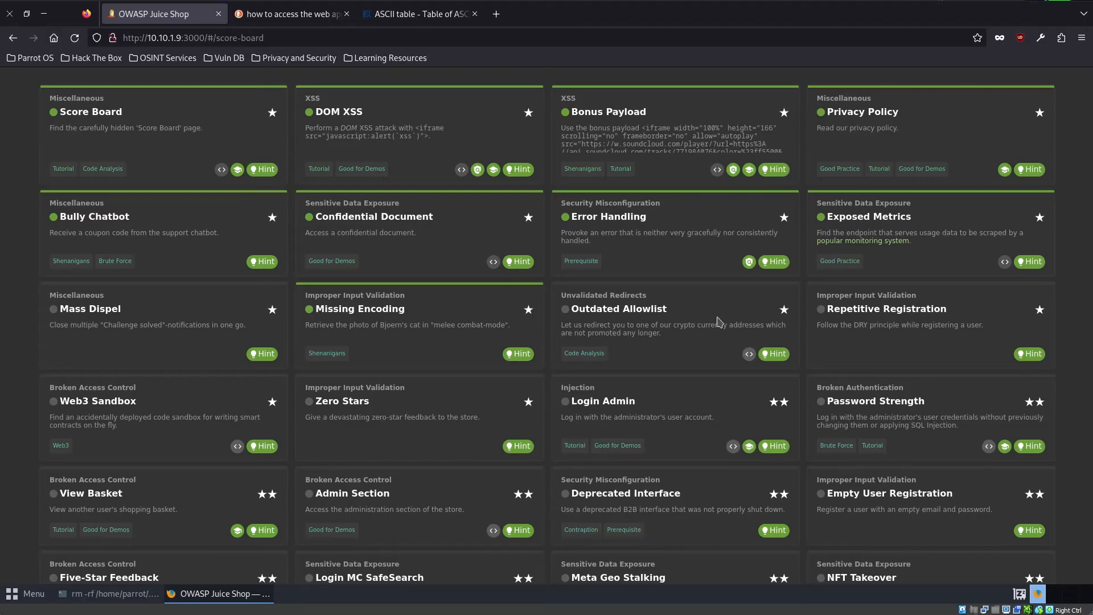
{"action": "double_click", "coordinate": [586, 324]}
- Inspect the page, open main.js in the Debugger and search the file for "redirect"
{"action": "right_click", "coordinate": [474, 78]}
{"action": "left_click", "coordinate": [510, 202]}
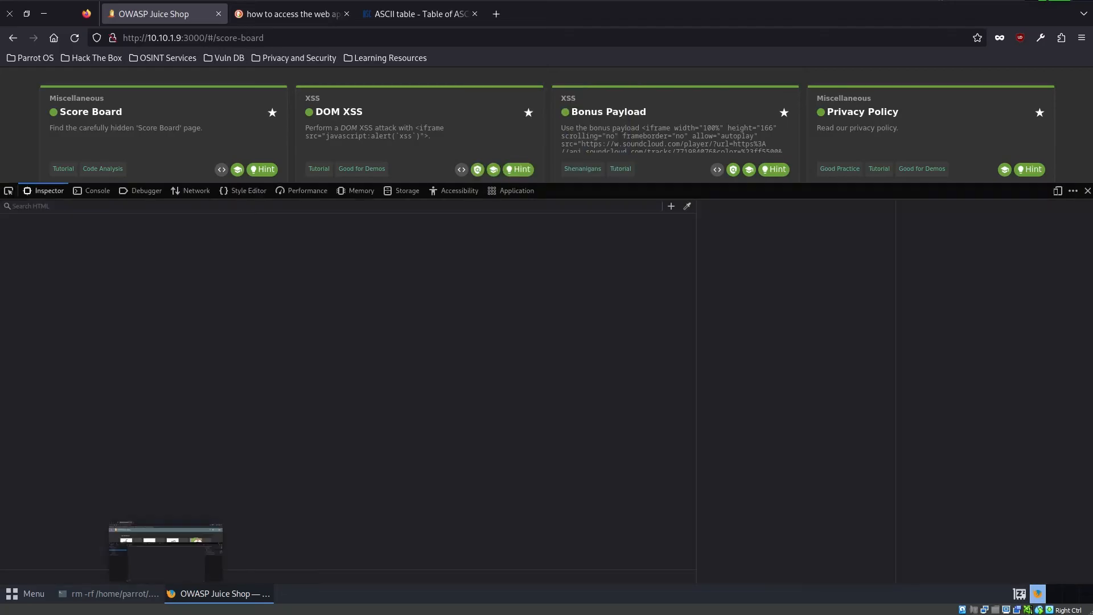
{"action": "left_click", "coordinate": [145, 197]}
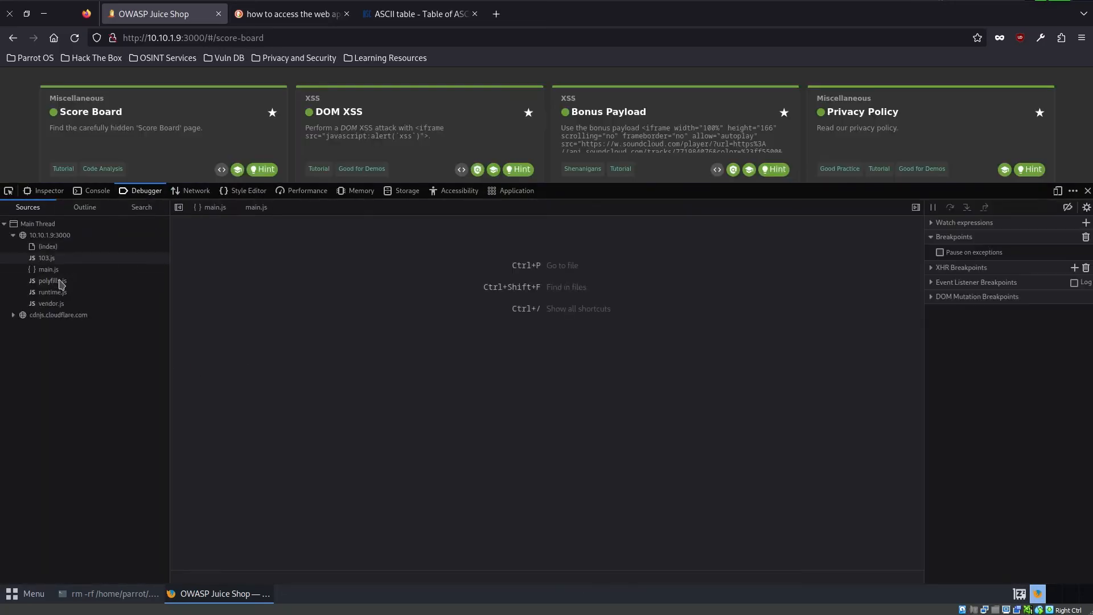
{"action": "left_click", "coordinate": [72, 270]}
{"action": "key", "text": "ctrl+f"}
{"action": "type", "text": "redirect"}
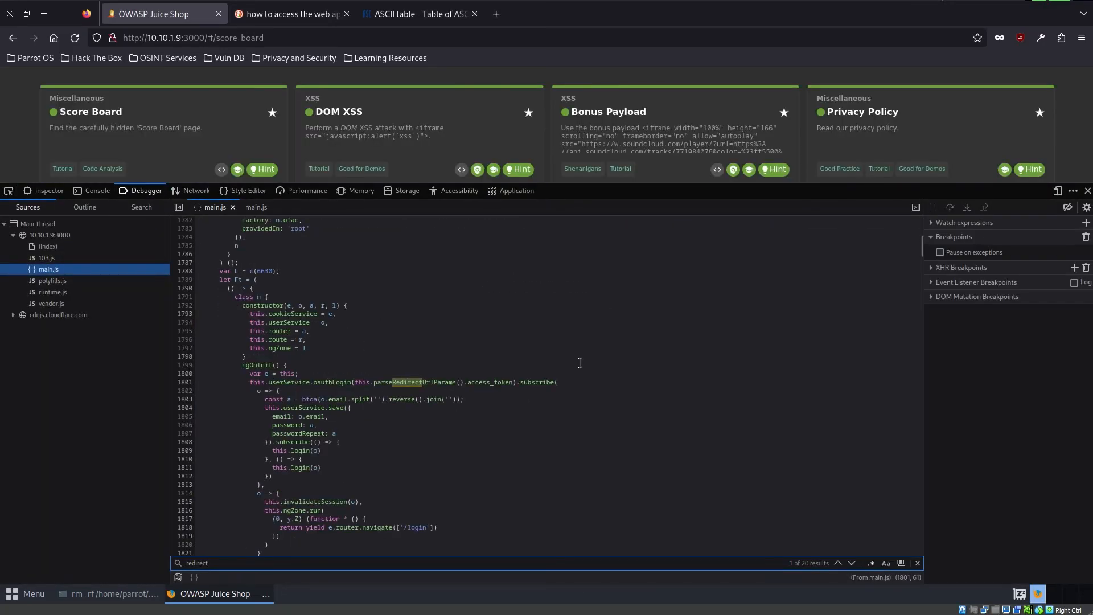
- Go through the "redirect" matches in main.js up to the blockchain.info URL in showBitcoinQrCode
{"action": "key", "text": "Return"}
{"action": "key", "text": "Return"}
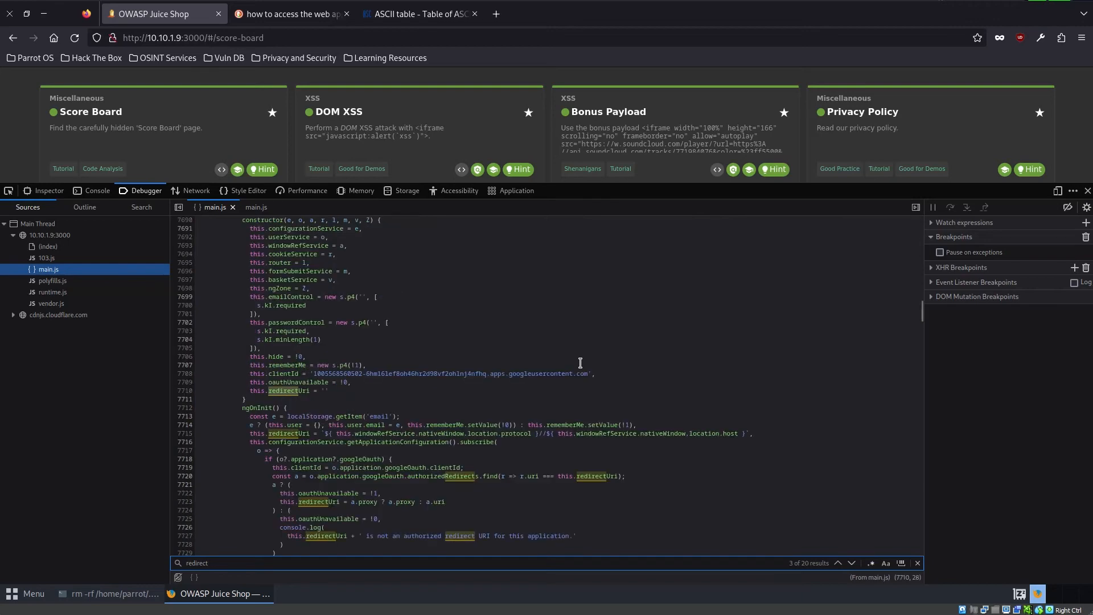
{"action": "key", "text": "Return"}
{"action": "key", "text": "Return"}
{"action": "key", "text": "Return"}
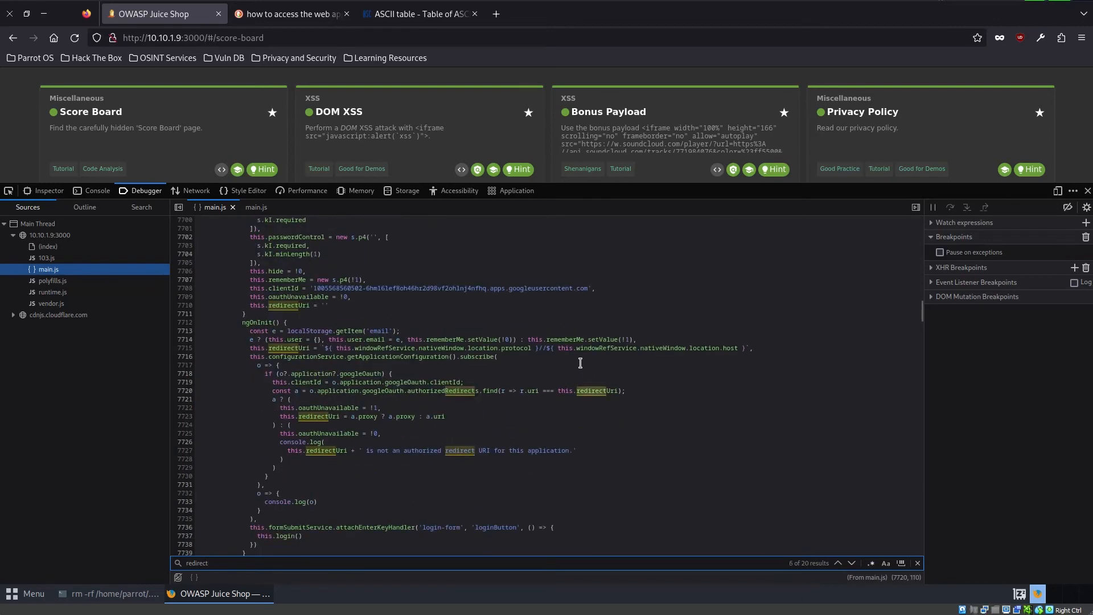
{"action": "key", "text": "Return"}
{"action": "key", "text": "Return"}
{"action": "key", "text": "Return"}
{"action": "key", "text": "Return"}
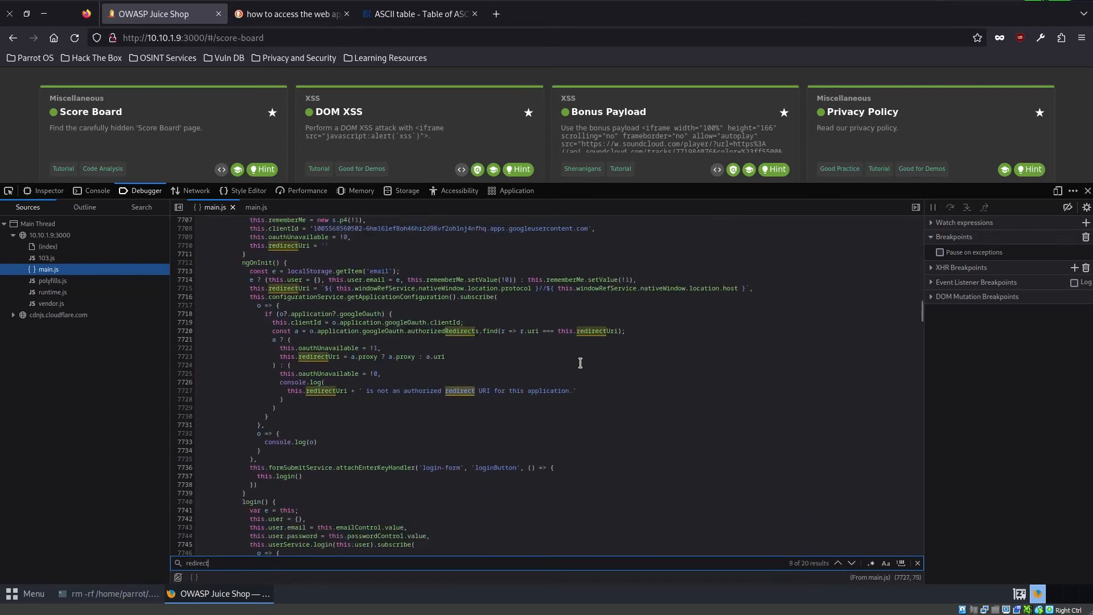
{"action": "key", "text": "Return"}
{"action": "key", "text": "Return"}
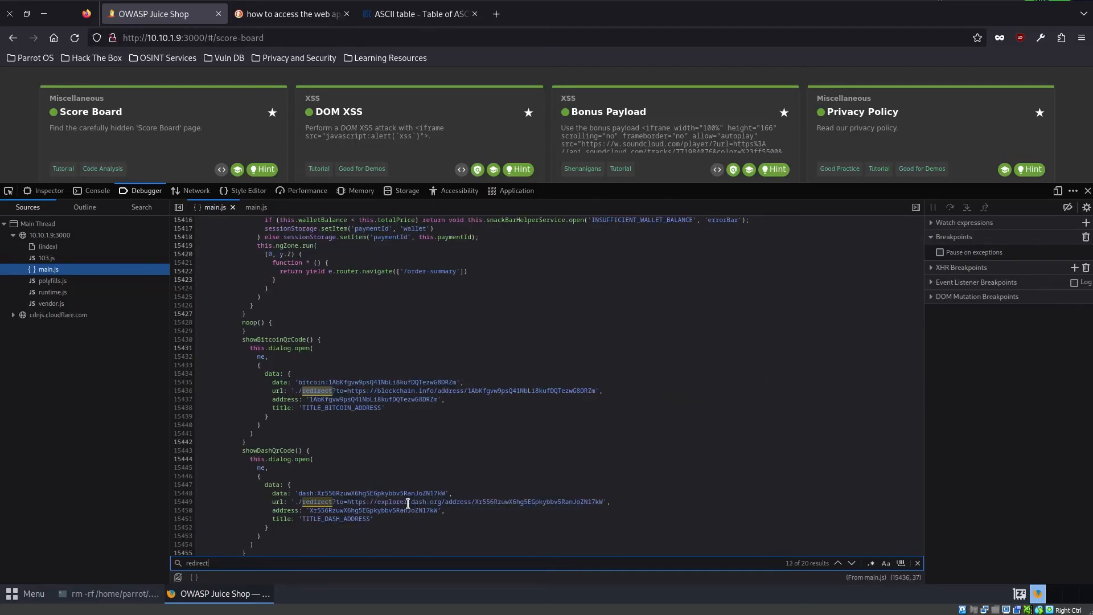
- Copy the whole redirect path to the blockchain.info address from the url property in showBitcoinQrCode
{"action": "left_click_drag", "start_coordinate": [379, 390], "coordinate": [490, 392]}
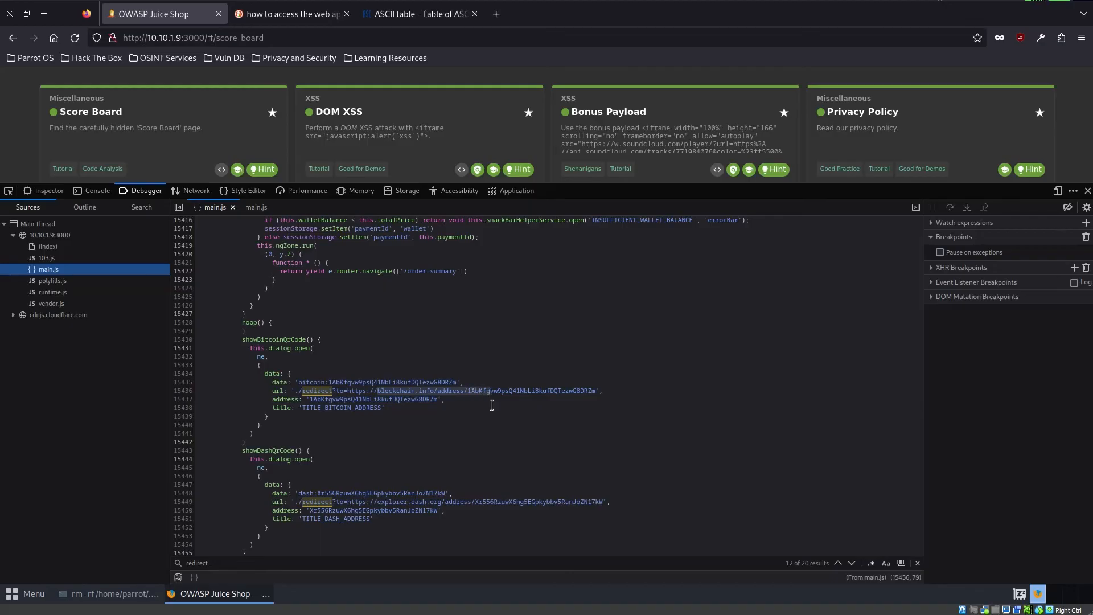
{"action": "left_click", "coordinate": [454, 392]}
{"action": "double_click", "coordinate": [387, 391]}
{"action": "left_click", "coordinate": [483, 390]}
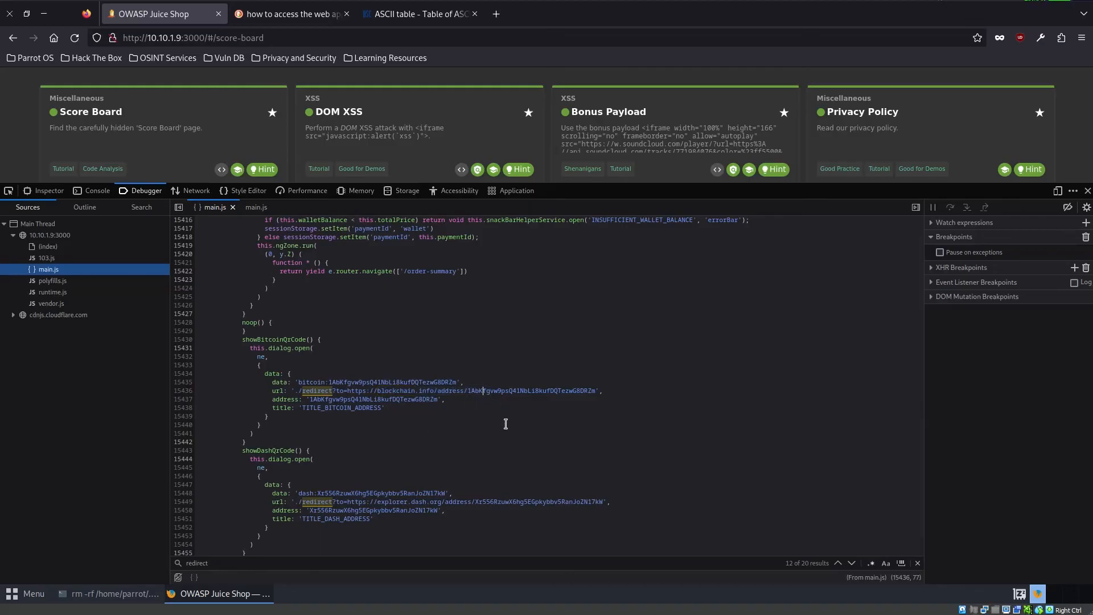
{"action": "mouse_move", "coordinate": [597, 393]}
{"action": "left_mouse_down"}
{"action": "mouse_move", "coordinate": [299, 393]}
{"action": "mouse_move", "coordinate": [595, 391]}
{"action": "left_mouse_up"}
{"action": "right_click", "coordinate": [595, 392]}
{"action": "left_click", "coordinate": [631, 439]}
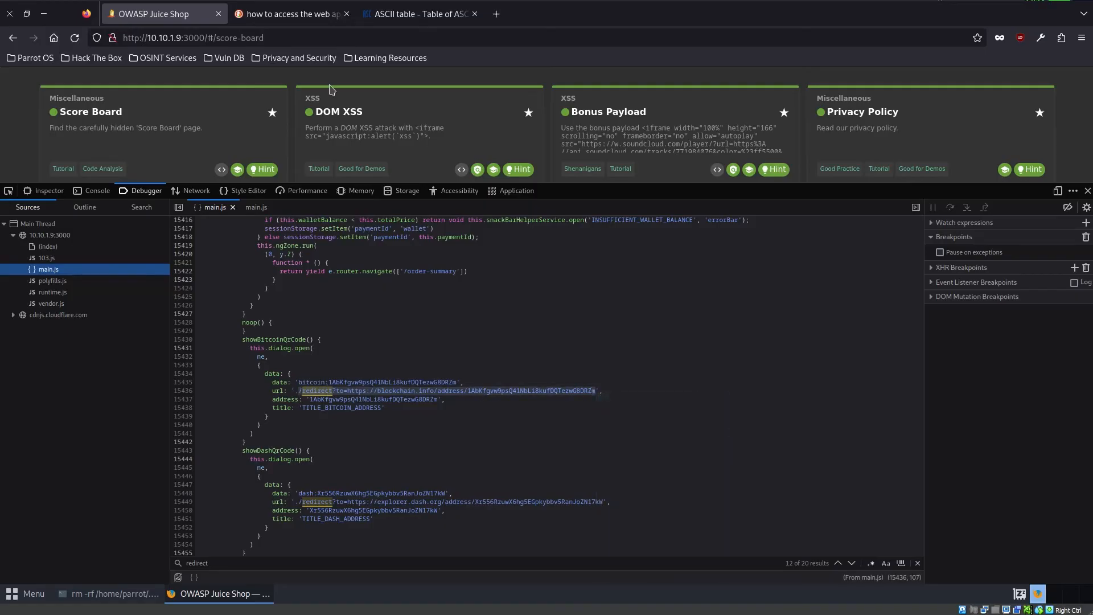
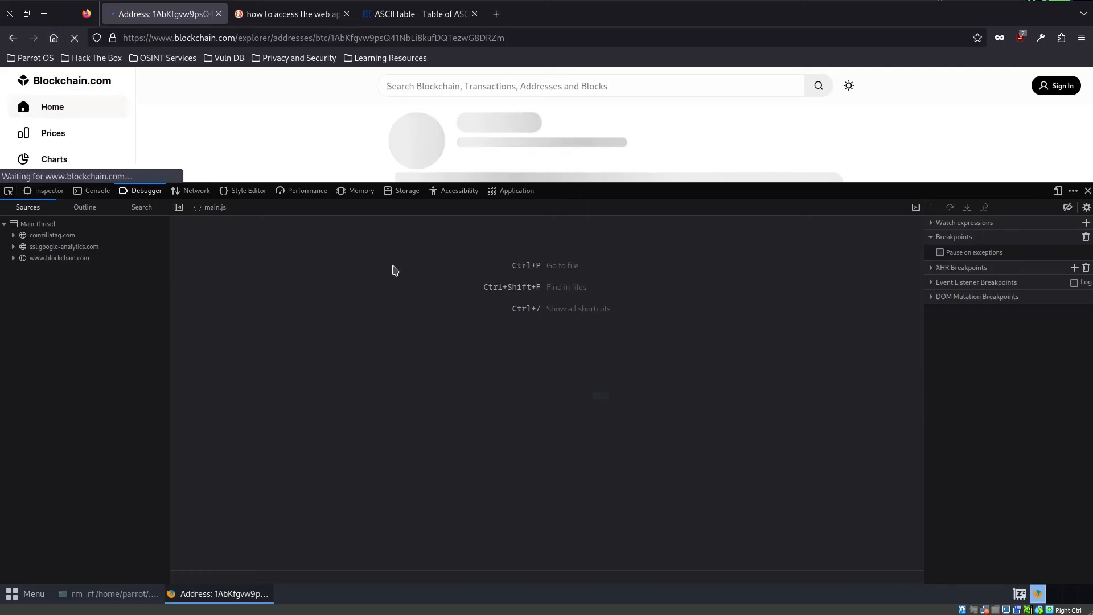
- Return to the score board, close the developer tools and check the Outdated Allowlist challenge among the cards
{"action": "key", "text": "alt+Left"}
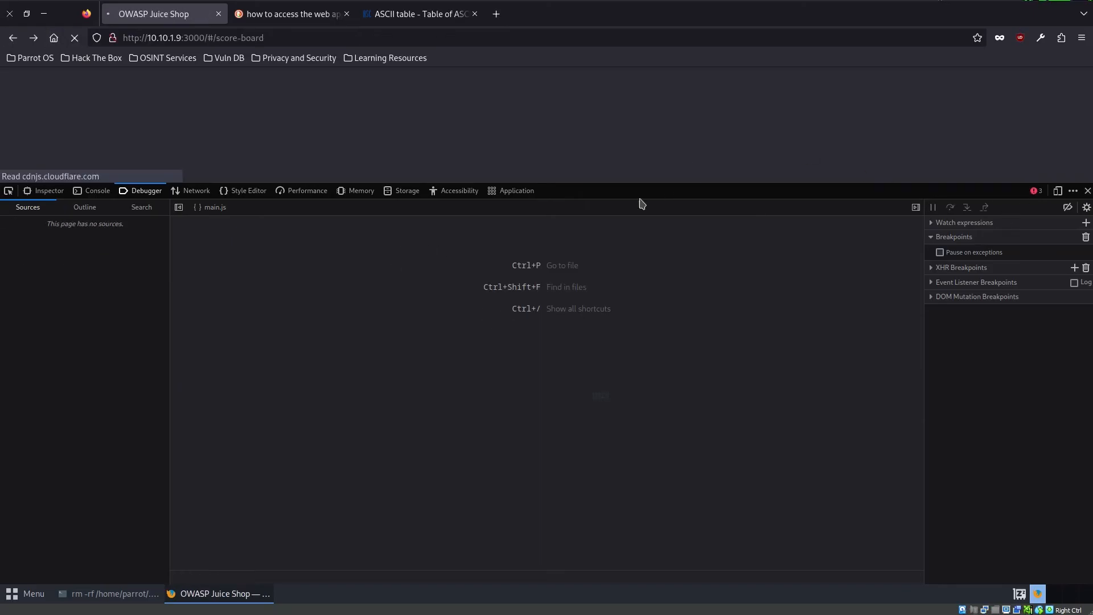
{"action": "key", "text": "F12"}
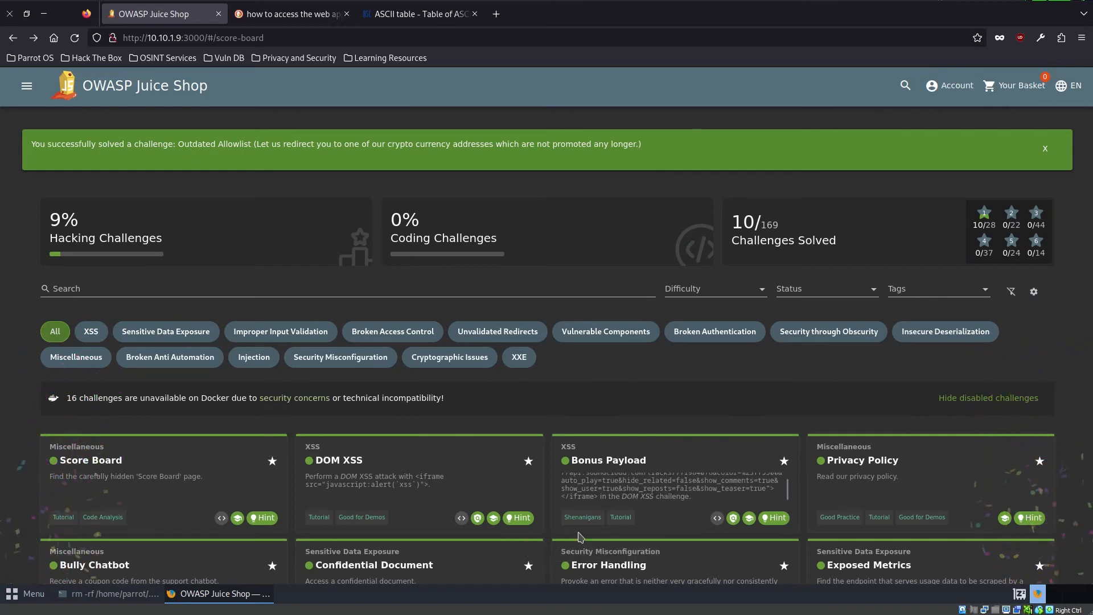
{"action": "scroll", "coordinate": [580, 535], "scroll_direction": "down", "scroll_amount": 5}
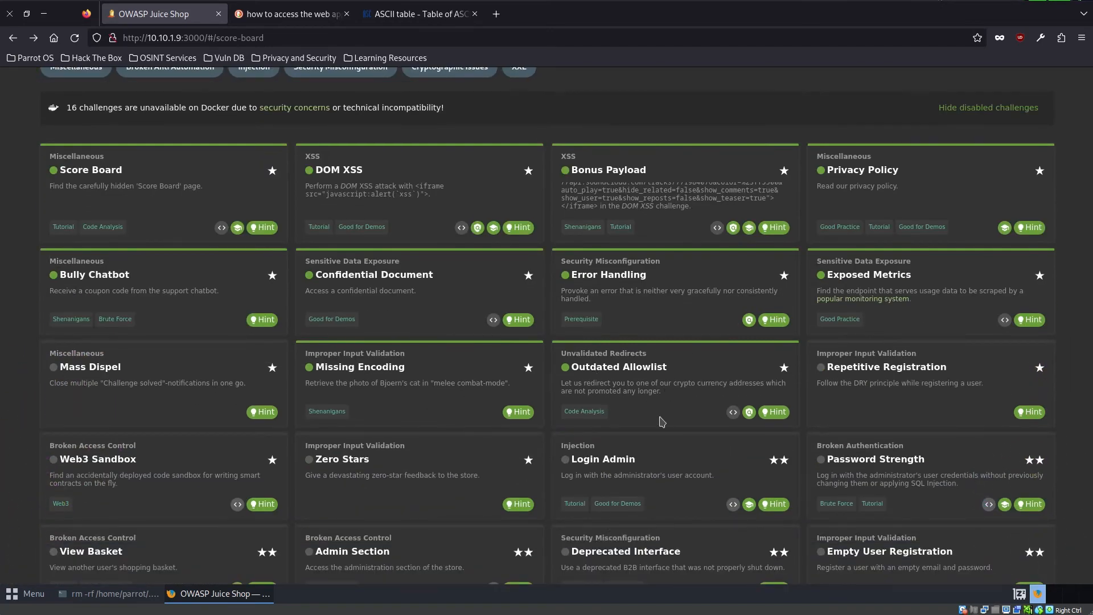
{"action": "scroll", "coordinate": [662, 422], "scroll_direction": "up", "scroll_amount": 5}
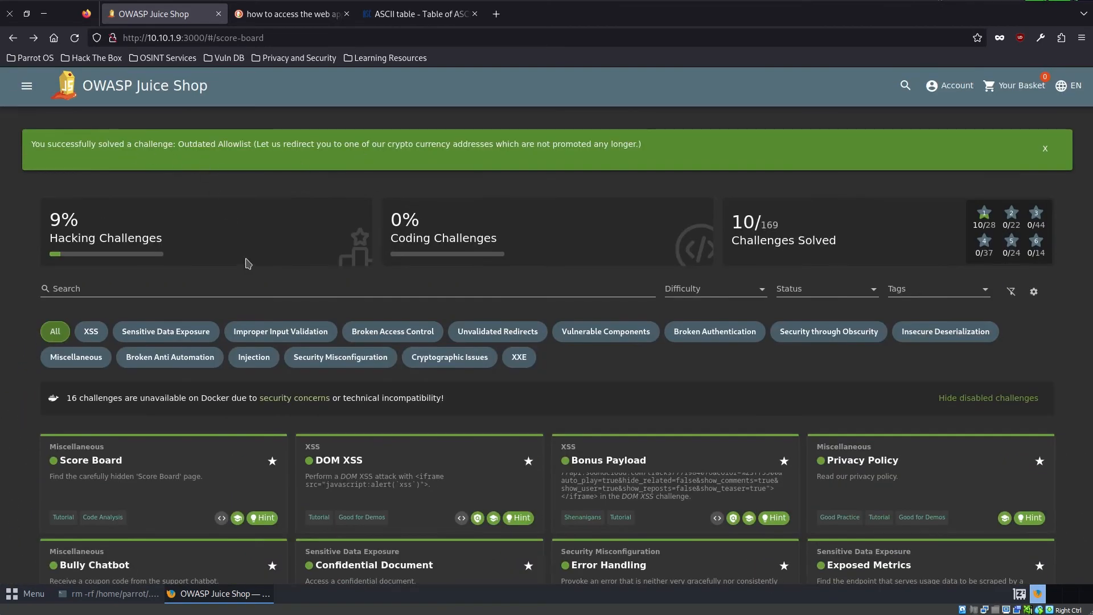
- Read the description of the Repetitive Registration challenge about following the DRY principle while registering a user
{"action": "scroll", "coordinate": [347, 512], "scroll_direction": "down", "scroll_amount": 5}
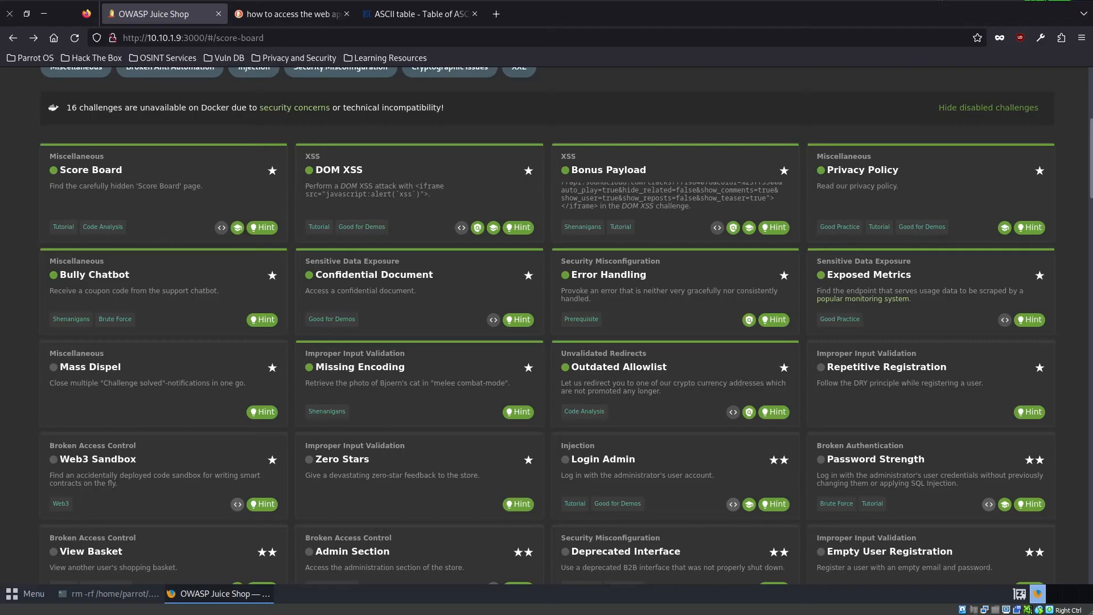
{"action": "double_click", "coordinate": [927, 382]}
{"action": "scroll", "coordinate": [837, 410], "scroll_direction": "up", "scroll_amount": 5}
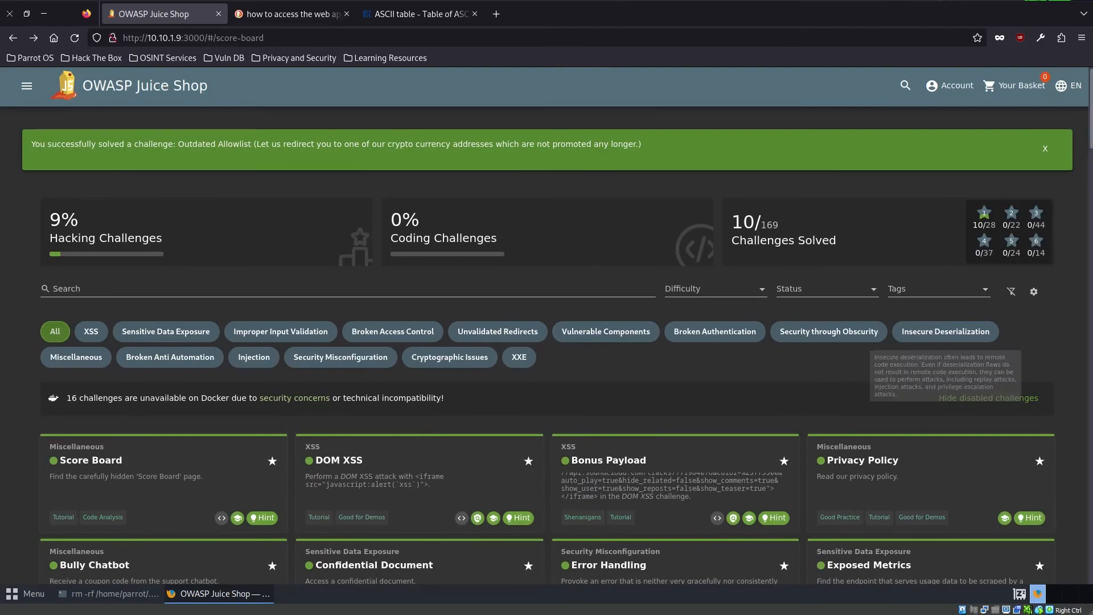
- Log out of the current account and open the user registration form for a new customer
{"action": "left_click", "coordinate": [948, 85]}
{"action": "left_click", "coordinate": [989, 211]}
{"action": "left_click", "coordinate": [1022, 85]}
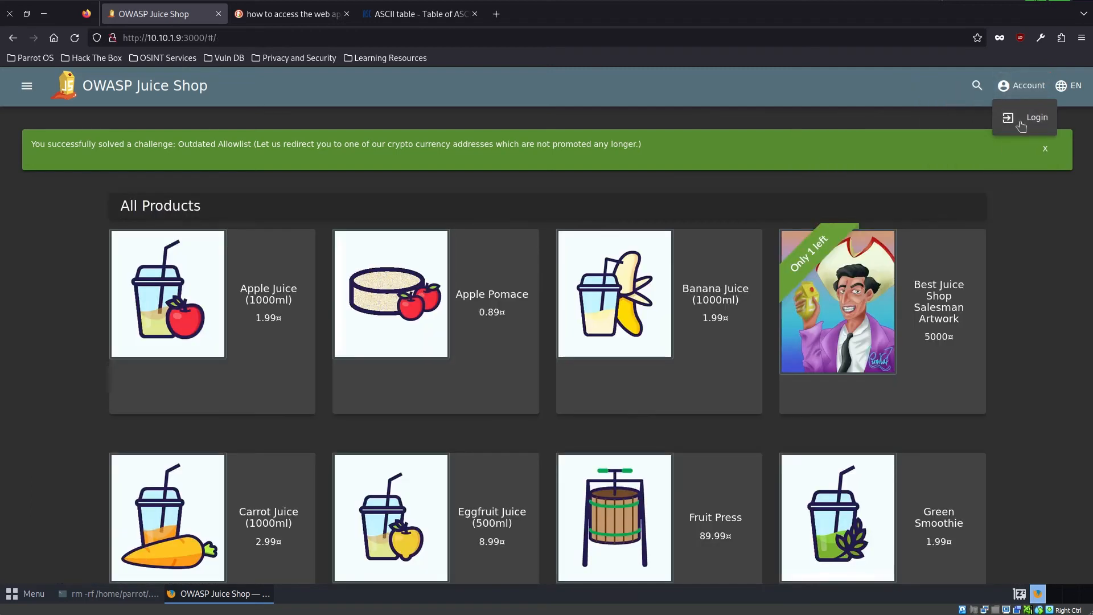
{"action": "left_click", "coordinate": [1022, 117]}
{"action": "left_click", "coordinate": [503, 250]}
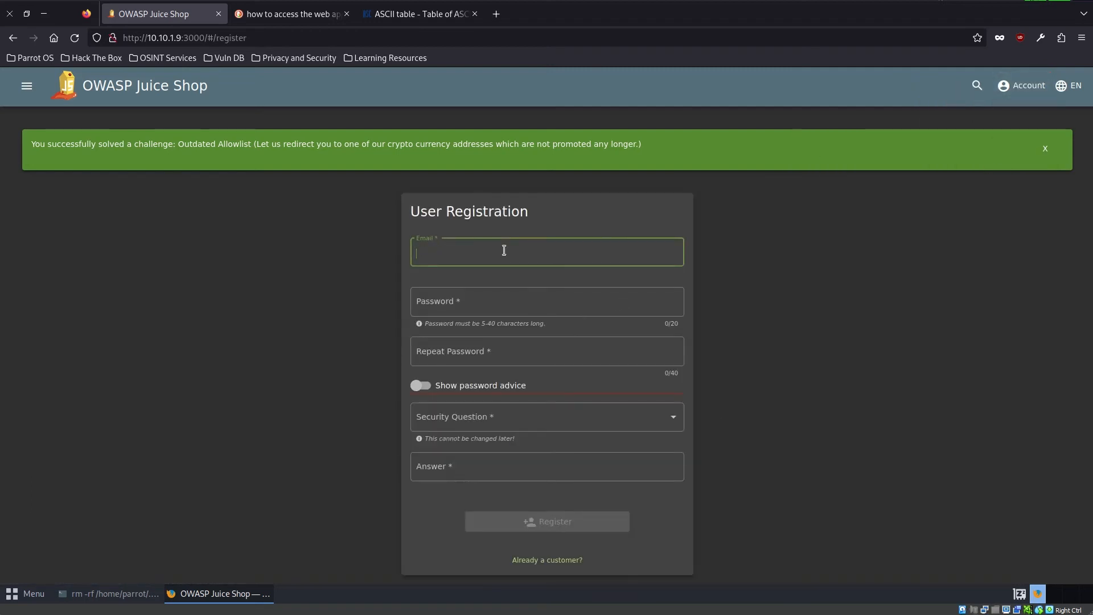
- Enter the new account's email and the same password in both the Password and Repeat Password fields
{"action": "type", "text": "test2@test.com"}
{"action": "key", "text": "Tab"}
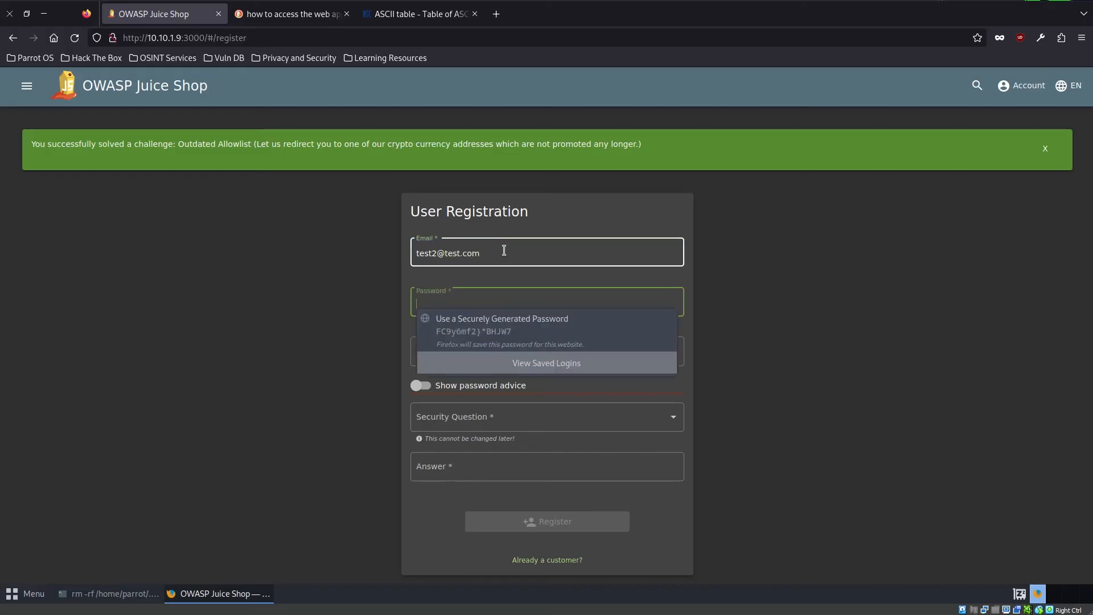
{"action": "type", "text": "test"}
{"action": "key", "text": "Tab"}
{"action": "type", "text": "test1"}
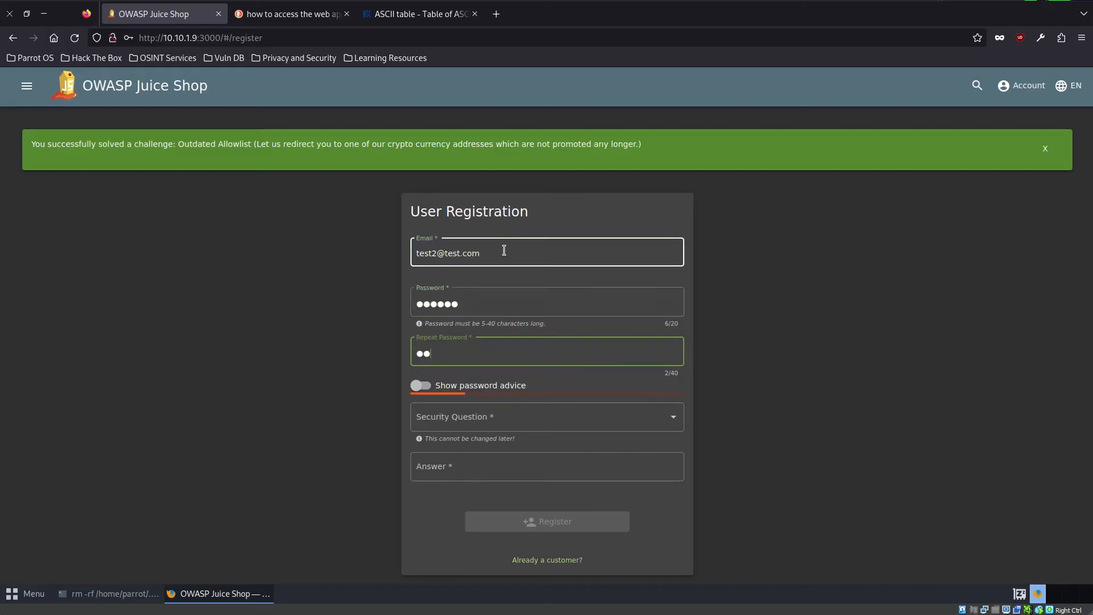
{"action": "type", "text": "2"}
{"action": "key", "text": "Tab"}
{"action": "key", "text": "Tab"}
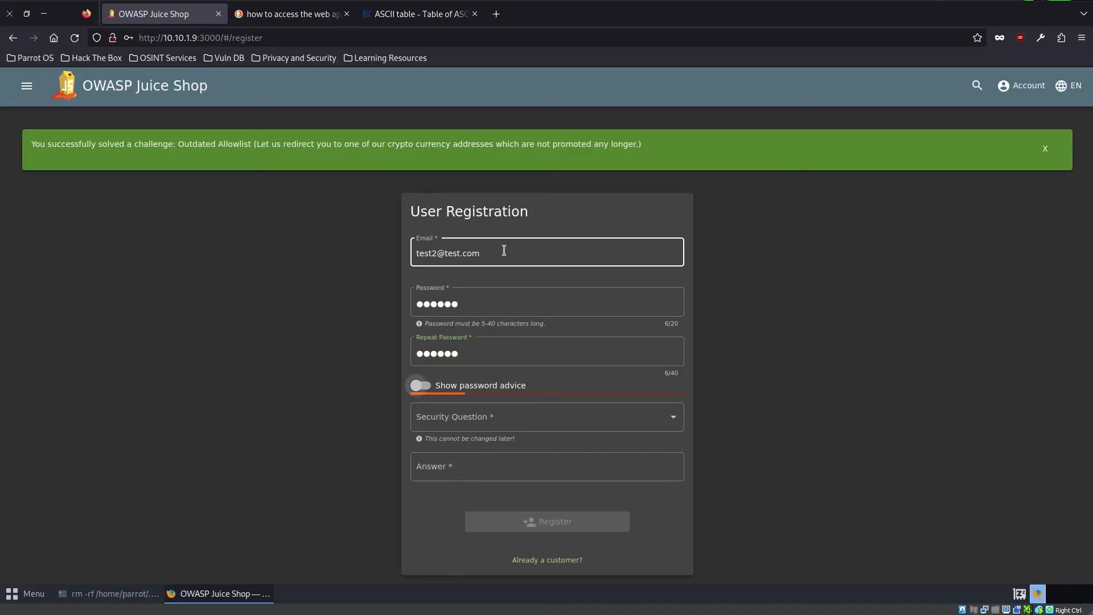
- Set the security question to "Mother's maiden name?" and enter its answer
{"action": "left_click", "coordinate": [487, 427]}
{"action": "left_click", "coordinate": [487, 443]}
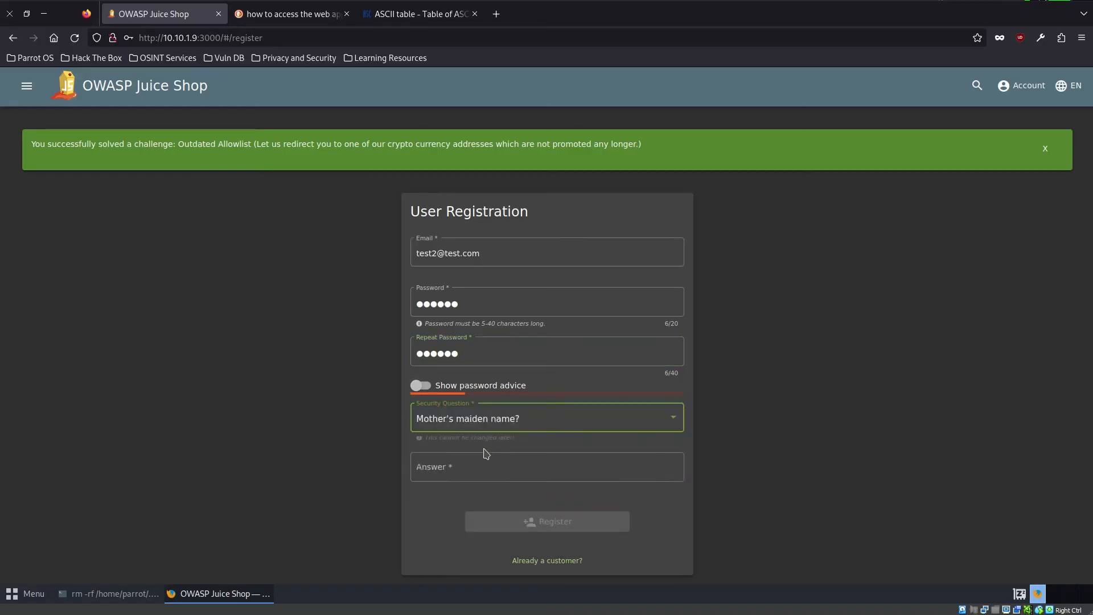
{"action": "left_click", "coordinate": [476, 468]}
{"action": "type", "text": "123456"}
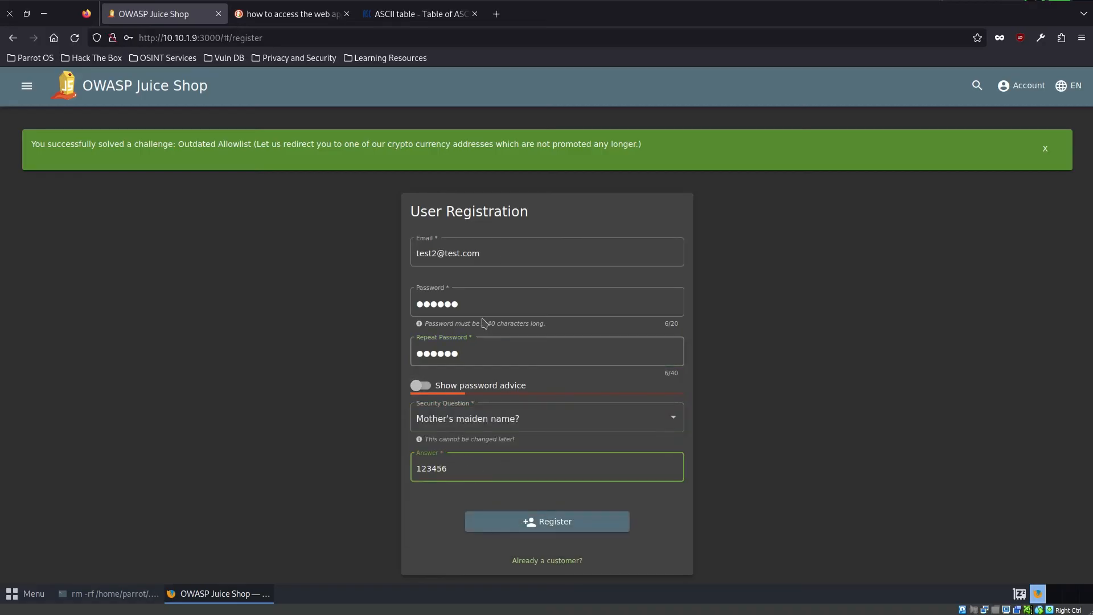
- Try editing the Password and Repeat Password entries separately so that the two differ
{"action": "left_click", "coordinate": [481, 352]}
{"action": "key", "text": "BackSpace"}
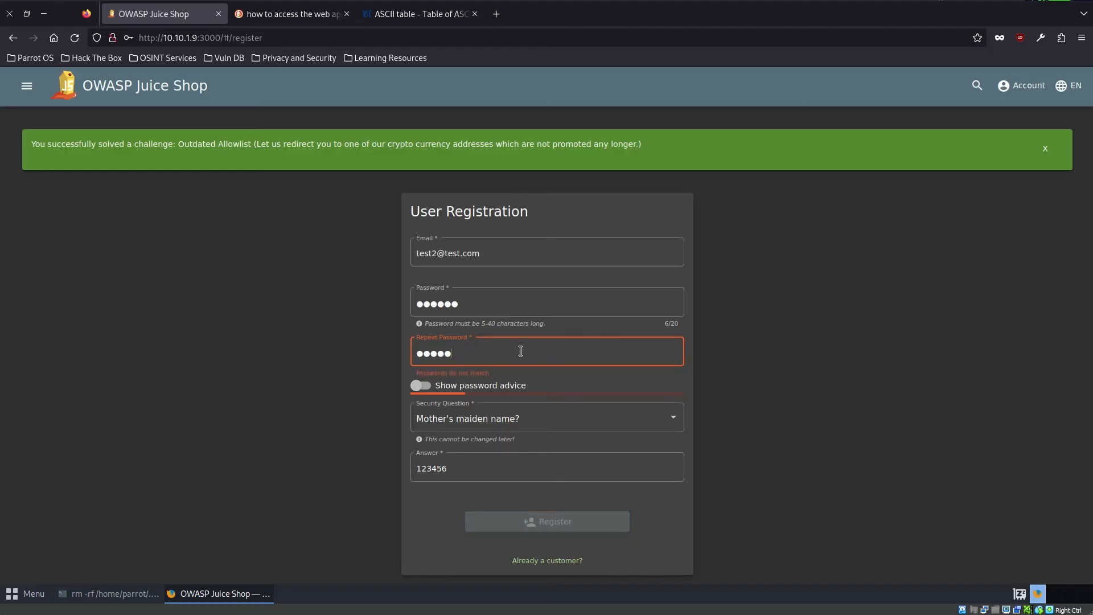
{"action": "type", "text": "6"}
{"action": "left_click", "coordinate": [501, 303]}
{"action": "type", "text": "7"}
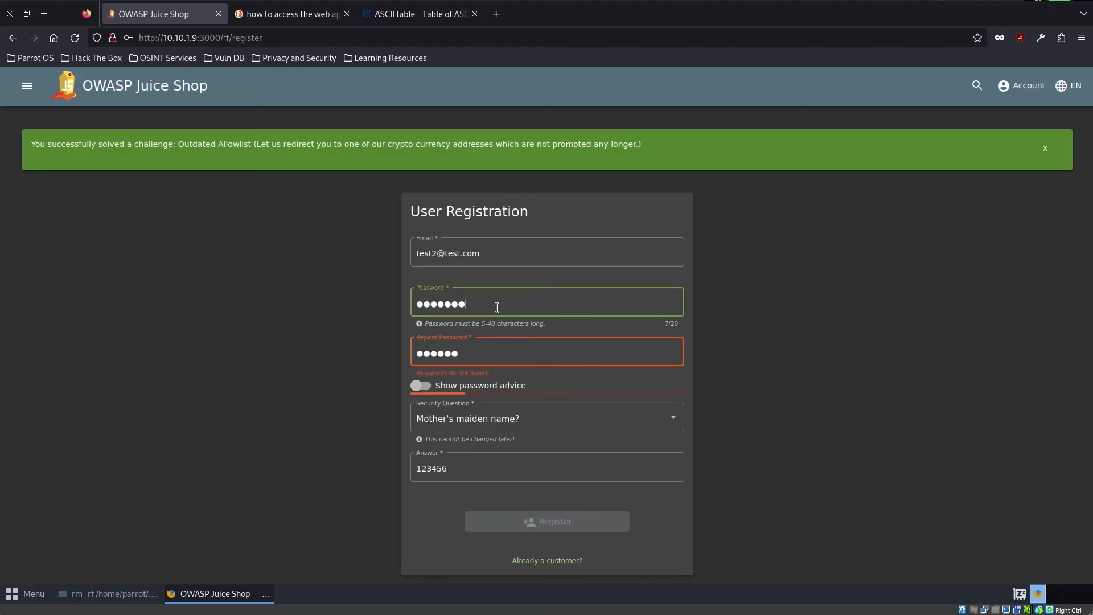
{"action": "left_click_drag", "start_coordinate": [472, 362], "coordinate": [371, 354]}
{"action": "type", "text": "12345"}
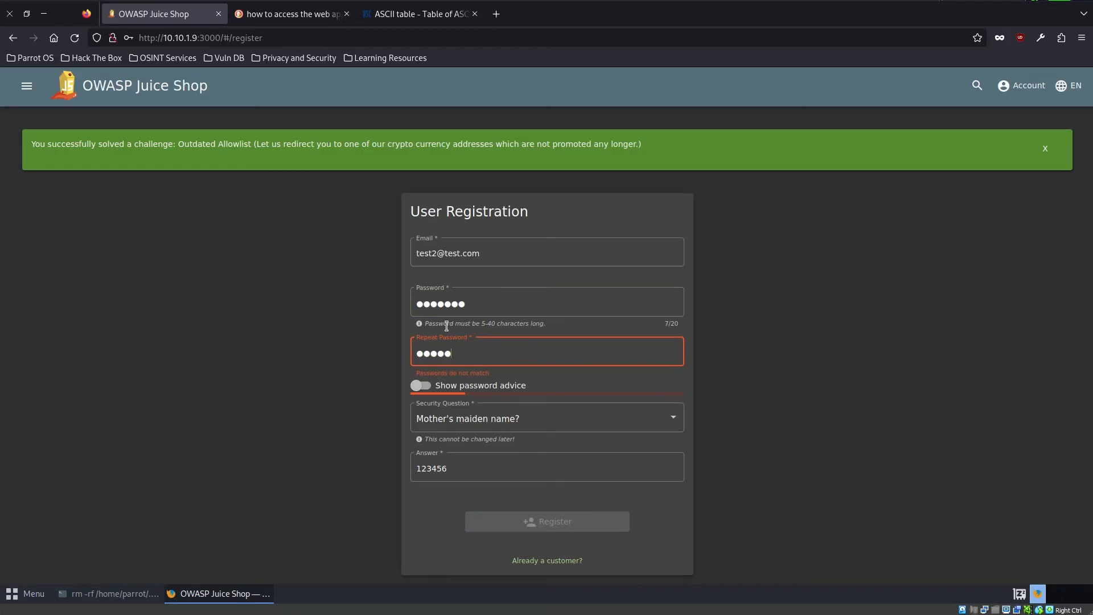
{"action": "left_click_drag", "start_coordinate": [477, 306], "coordinate": [375, 309]}
{"action": "type", "text": "890"}
- Replace the contents of both the Password and Repeat Password fields with the same short password
{"action": "left_click_drag", "start_coordinate": [488, 311], "coordinate": [406, 315]}
{"action": "type", "text": "1234"}
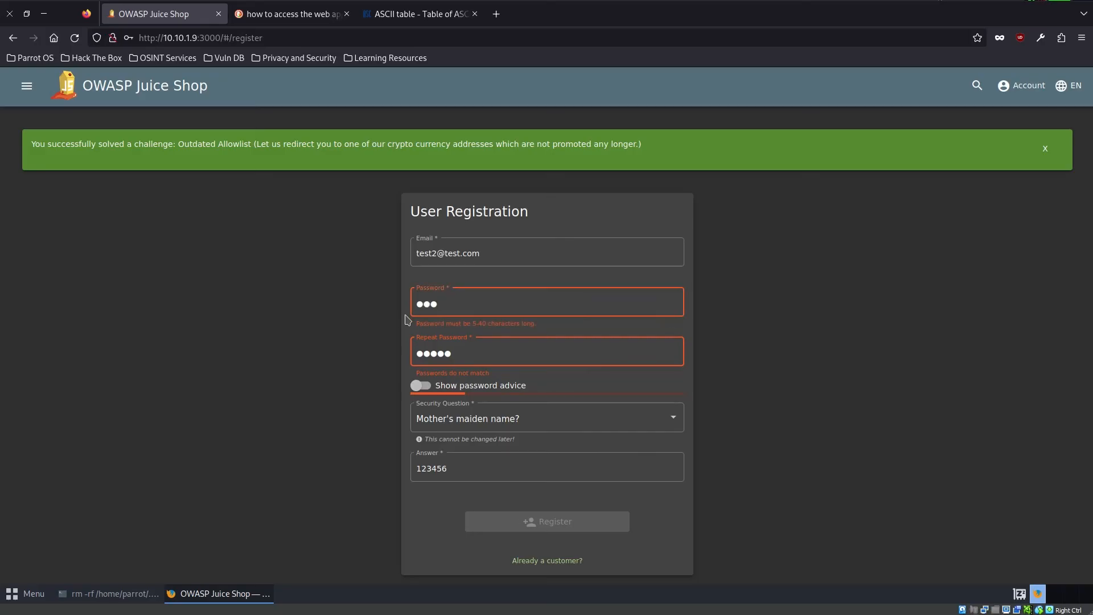
{"action": "type", "text": "5"}
{"action": "left_click_drag", "start_coordinate": [469, 351], "coordinate": [383, 359]}
{"action": "type", "text": "12345"}
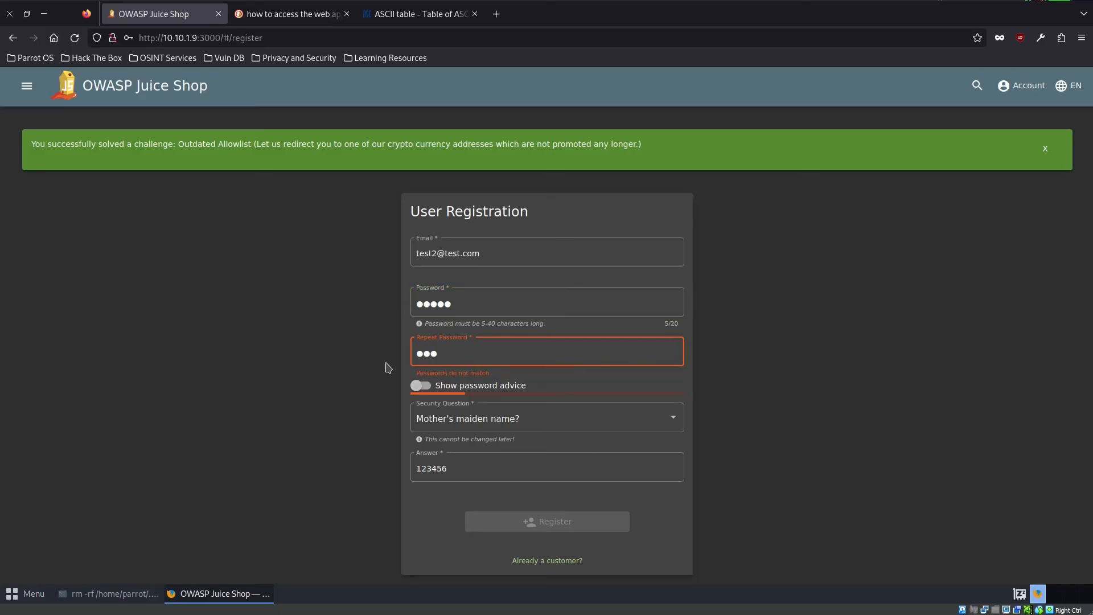
- Append extra characters to the Password field only, register the account and decline saving the login in the browser
{"action": "left_click", "coordinate": [476, 299]}
{"action": "type", "text": "67890123456"}
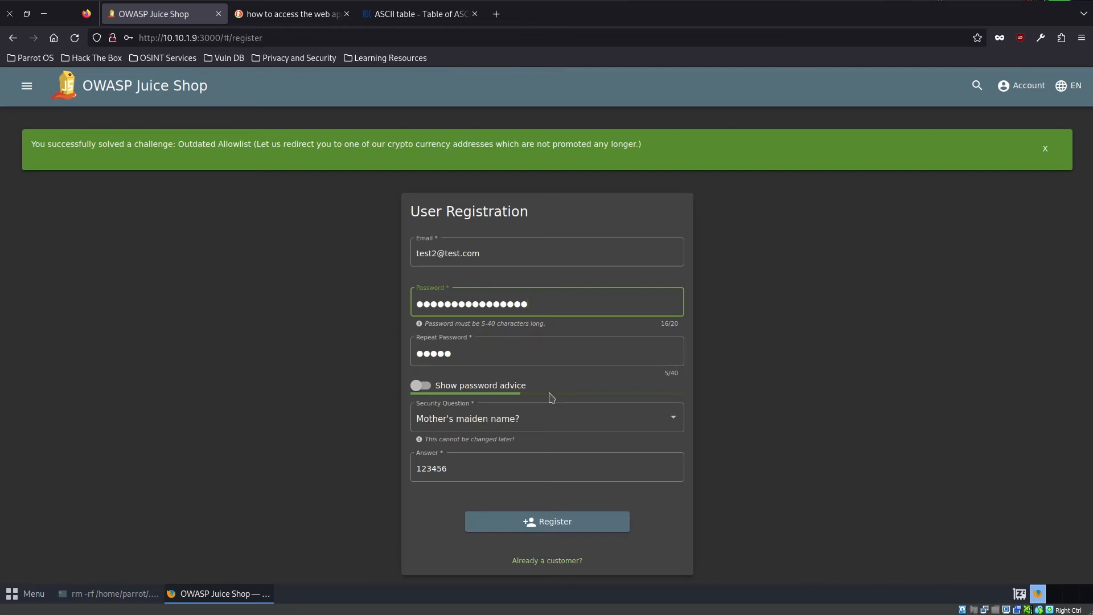
{"action": "left_click", "coordinate": [571, 526]}
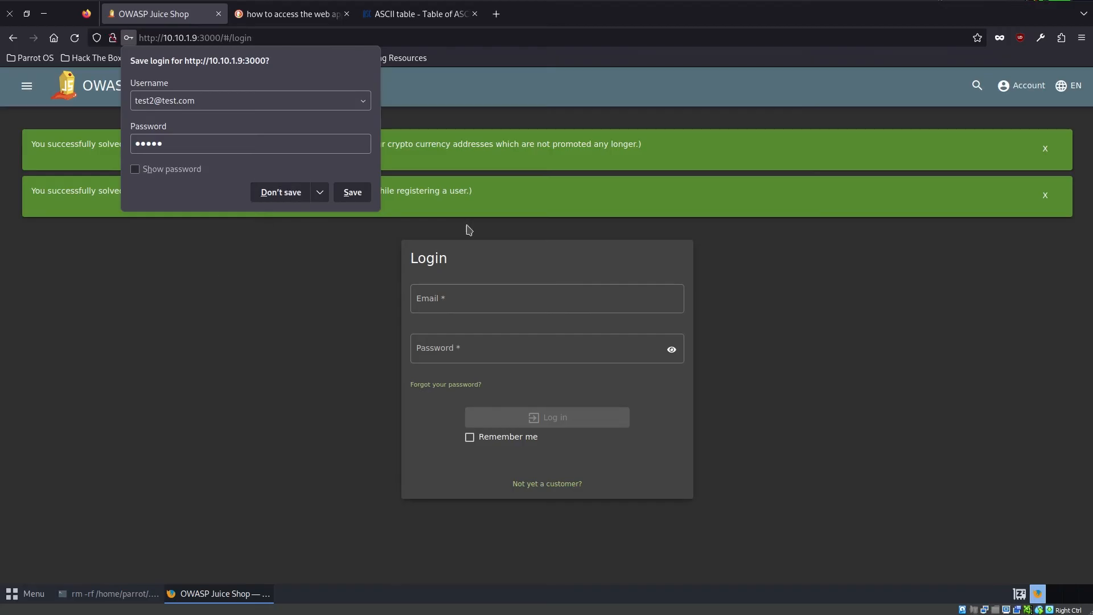
{"action": "left_click", "coordinate": [279, 196]}
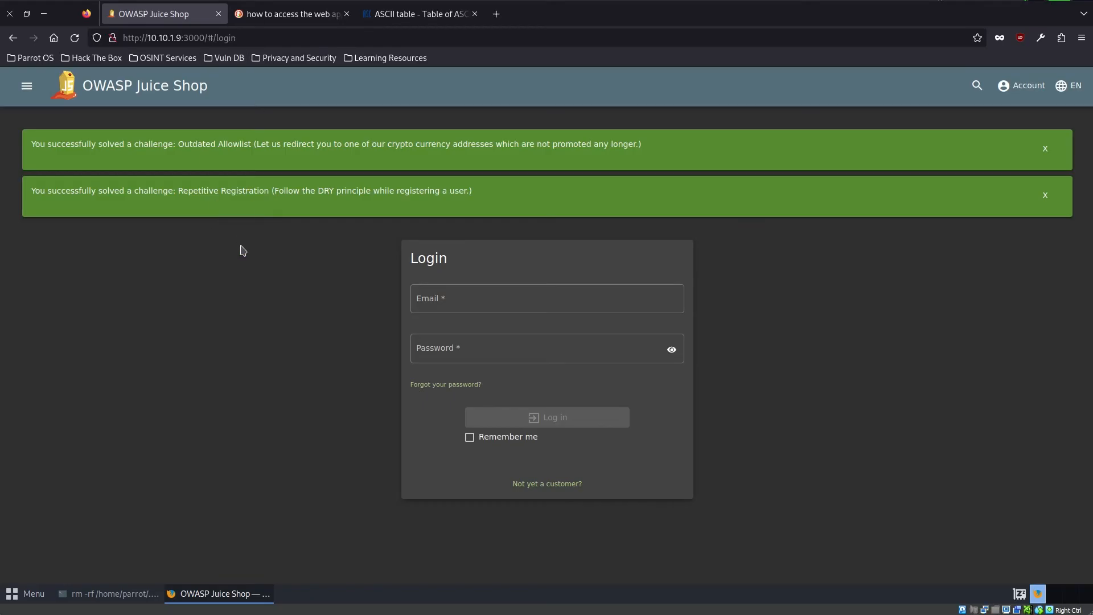
- Close all open "Challenge solved" notifications in one go and read the Mass Dispel message
{"action": "left_click", "coordinate": [1045, 195], "text": "shift"}
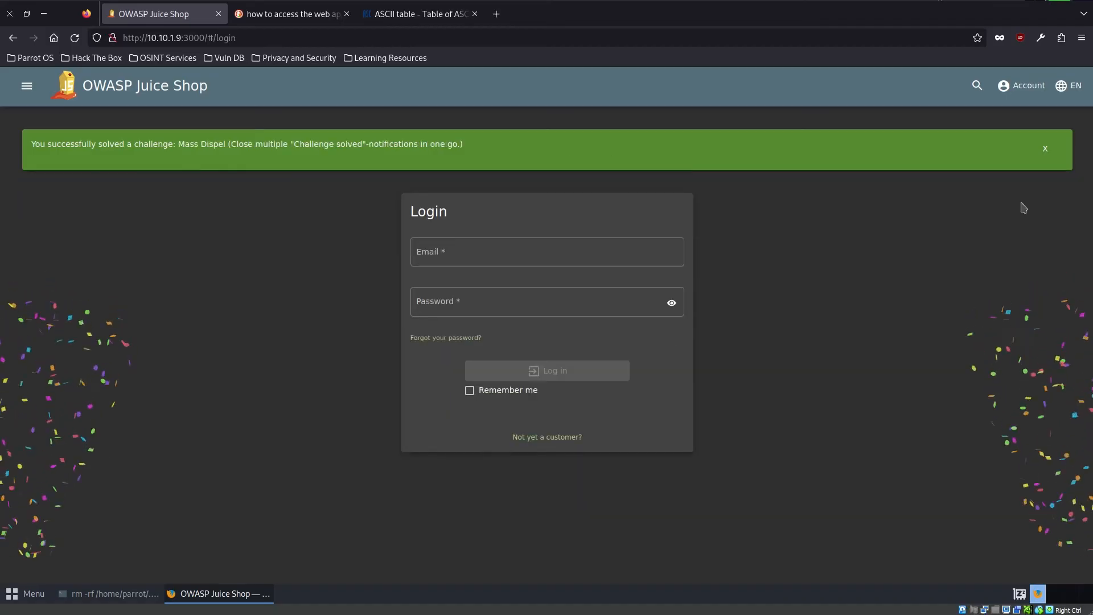
{"action": "triple_click", "coordinate": [335, 143]}
{"action": "left_click", "coordinate": [228, 209]}
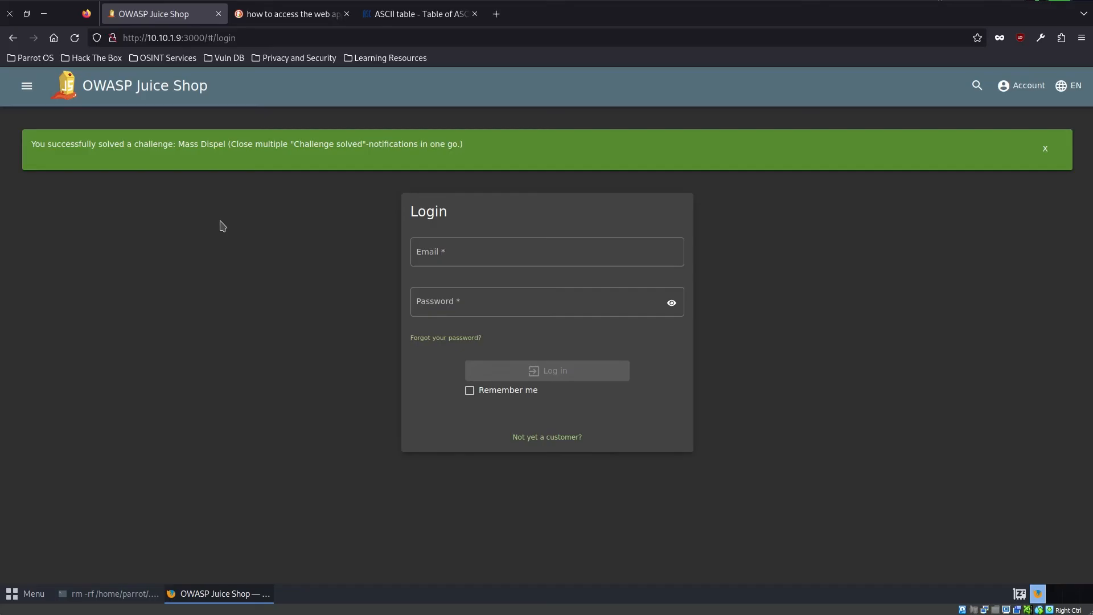
- Open the score board and read the Web3 Sandbox challenge's description, highlighting its key word
{"action": "left_click", "coordinate": [27, 85]}
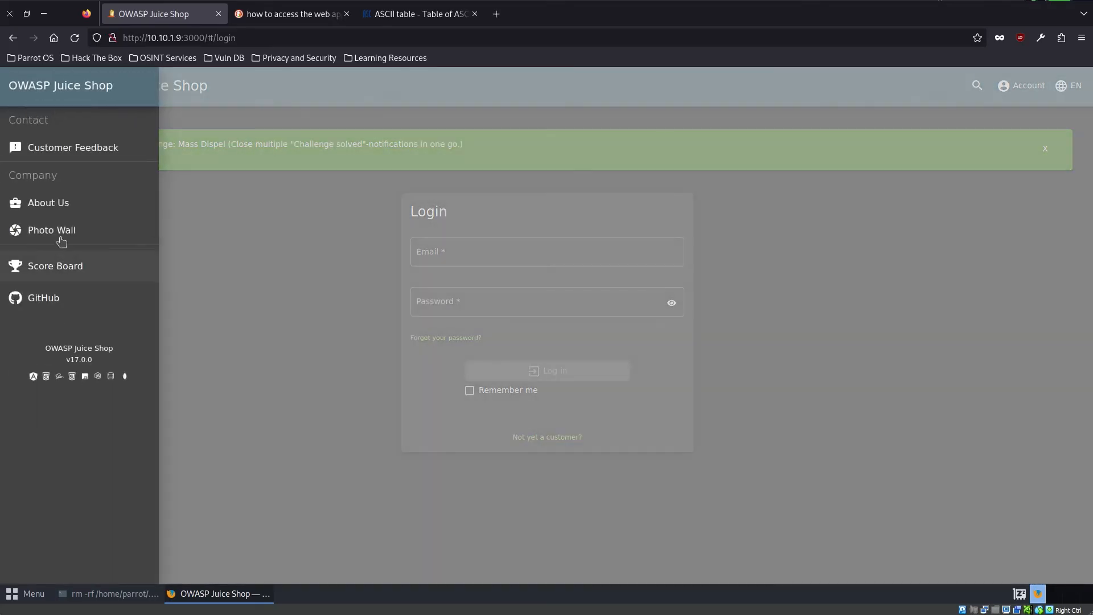
{"action": "left_click", "coordinate": [57, 264]}
{"action": "scroll", "coordinate": [688, 373], "scroll_direction": "down", "scroll_amount": 5}
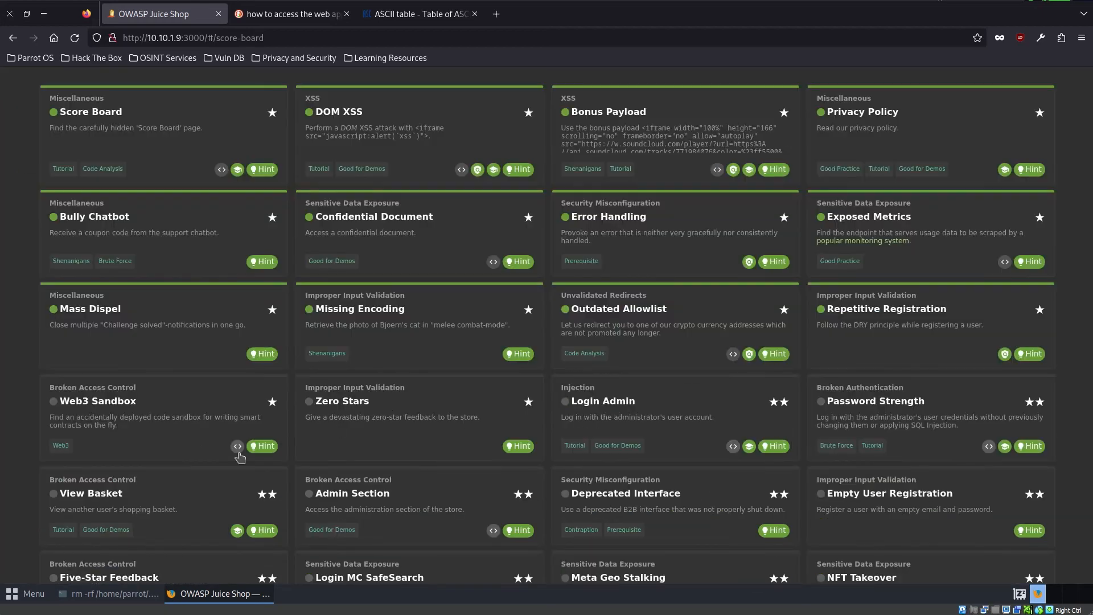
{"action": "scroll", "coordinate": [130, 418], "scroll_direction": "down", "scroll_amount": 2}
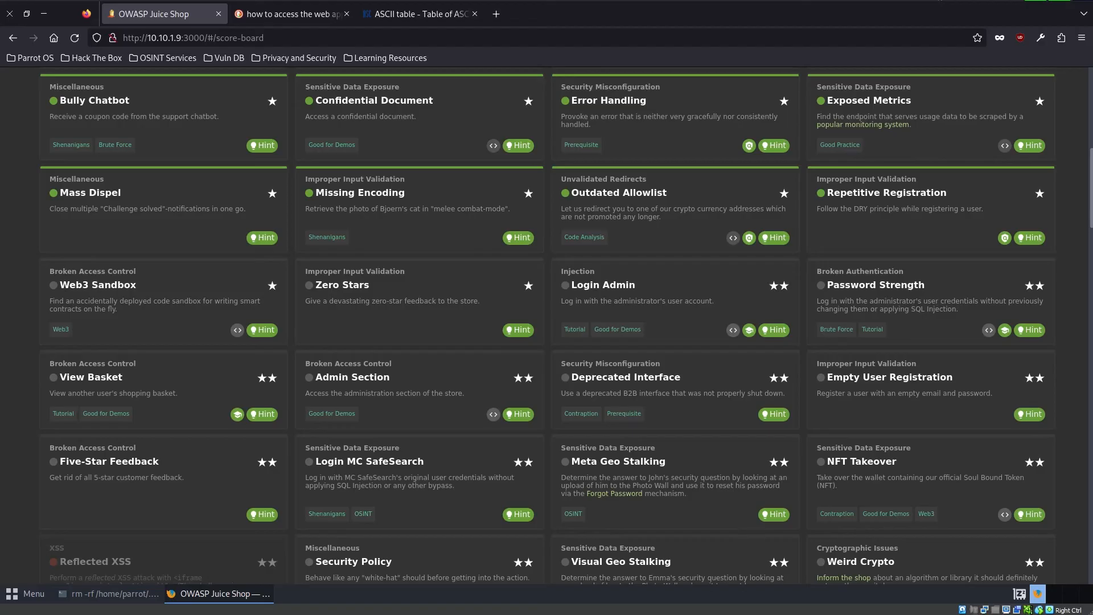
{"action": "double_click", "coordinate": [187, 302]}
- Inspect the score board page and open main.js in the Debugger
{"action": "right_click", "coordinate": [187, 301]}
{"action": "left_click", "coordinate": [205, 312]}
{"action": "right_click", "coordinate": [190, 345]}
{"action": "left_click", "coordinate": [252, 473]}
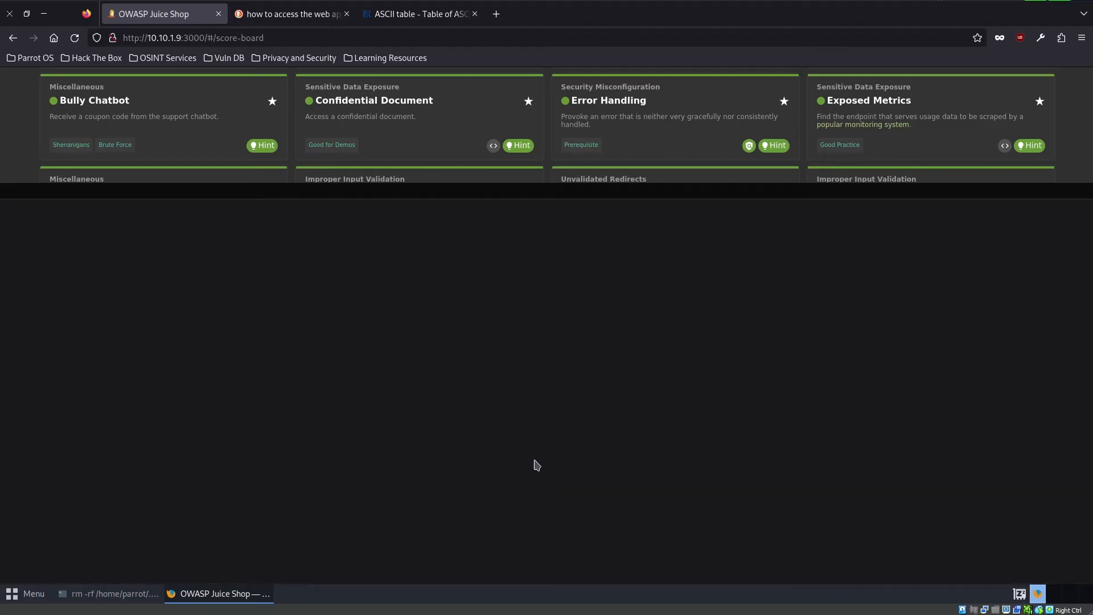
{"action": "left_click", "coordinate": [134, 194]}
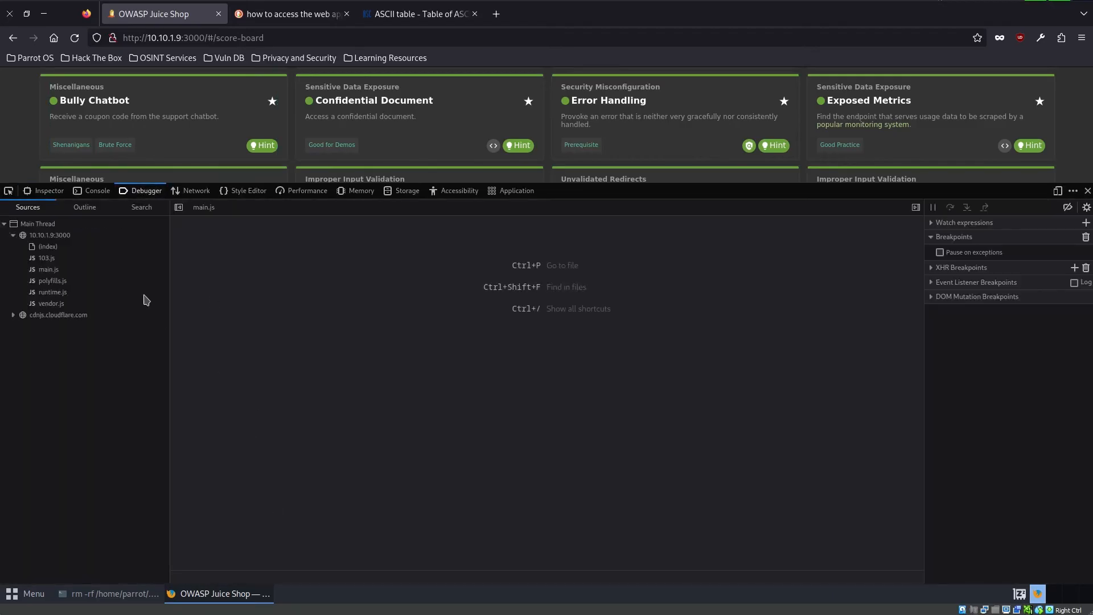
{"action": "left_click", "coordinate": [51, 269]}
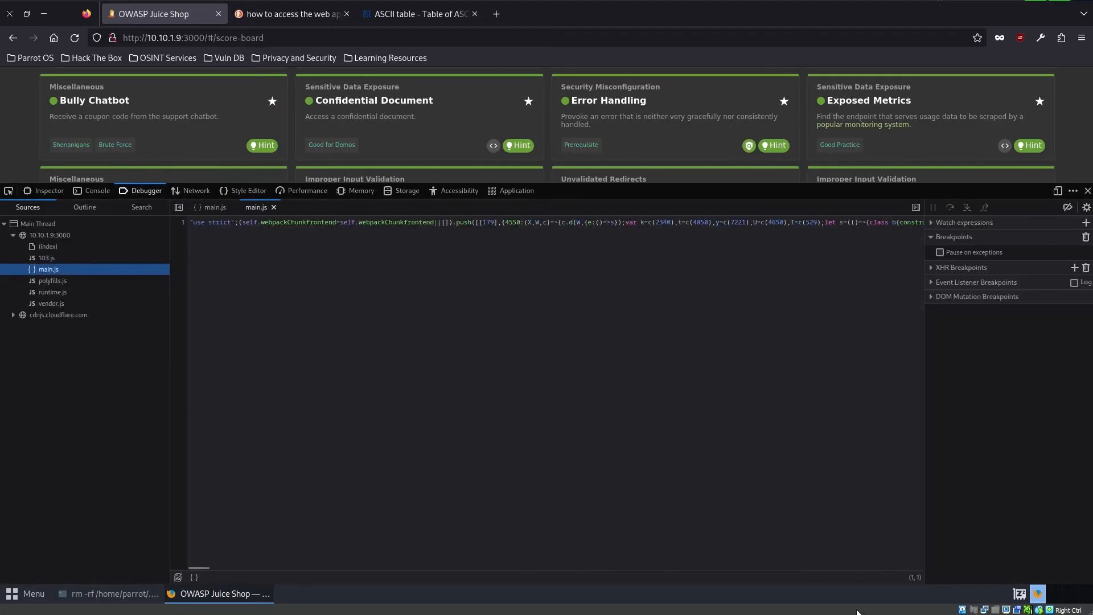
- Pretty-print main.js and search it for "sandbox"
{"action": "left_click", "coordinate": [196, 577]}
{"action": "key", "text": "ctrl+f"}
{"action": "type", "text": "sandbox"}
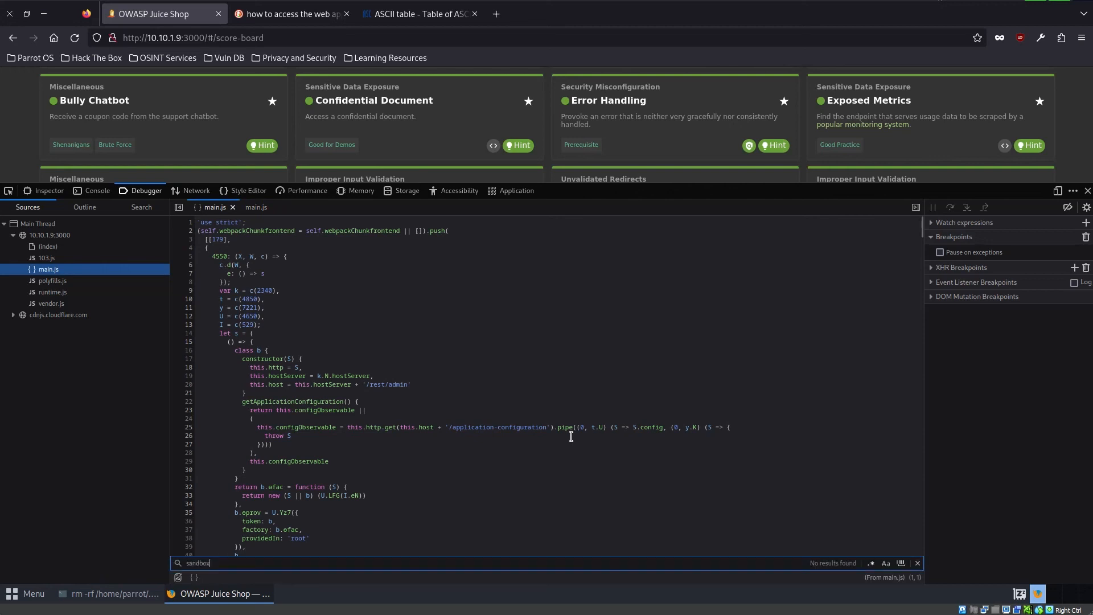
- Copy the route name web3-sandbox from the path property at the matching entry in main.js
{"action": "left_click_drag", "start_coordinate": [236, 379], "coordinate": [318, 380]}
{"action": "left_click", "coordinate": [272, 383]}
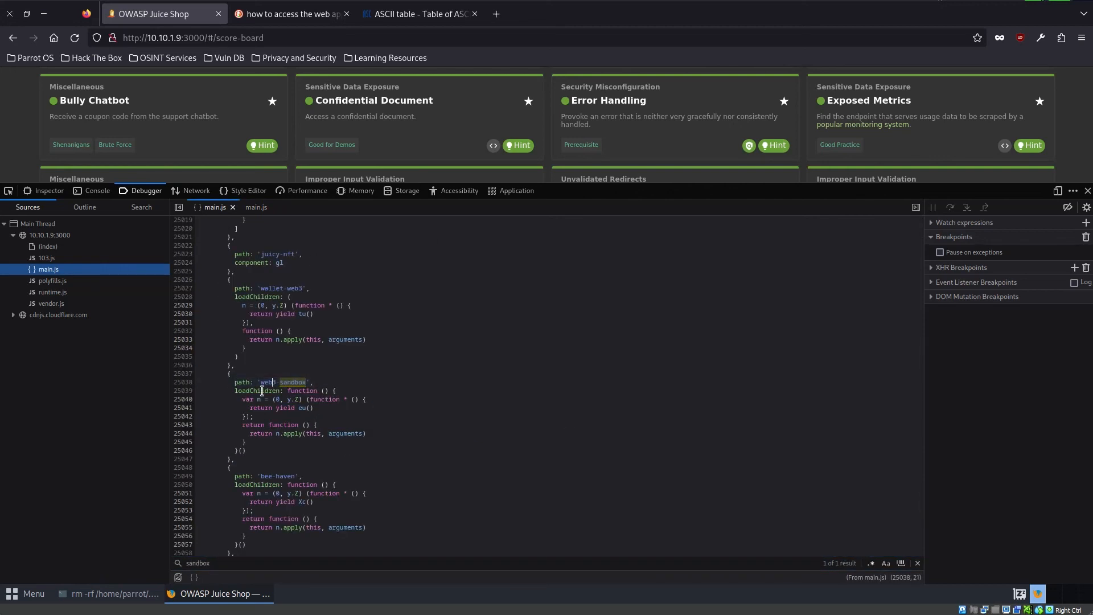
{"action": "double_click", "coordinate": [241, 382]}
{"action": "left_click_drag", "start_coordinate": [261, 382], "coordinate": [306, 382]}
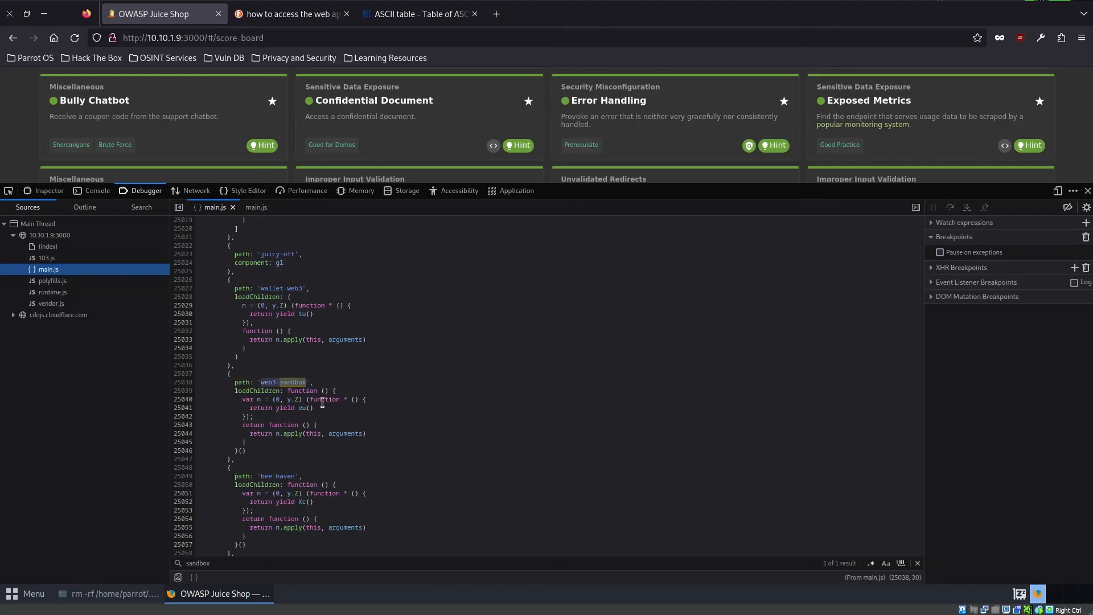
{"action": "key", "text": "ctrl+c"}
{"action": "double_click", "coordinate": [218, 37]}
{"action": "key", "text": "ctrl+v"}
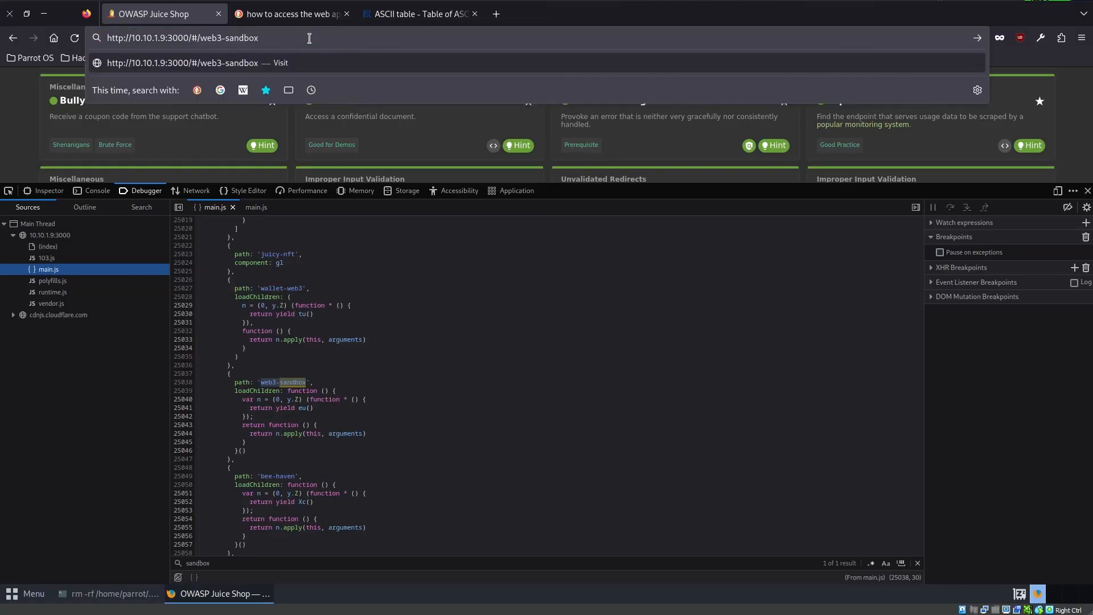
{"action": "key", "text": "Return"}
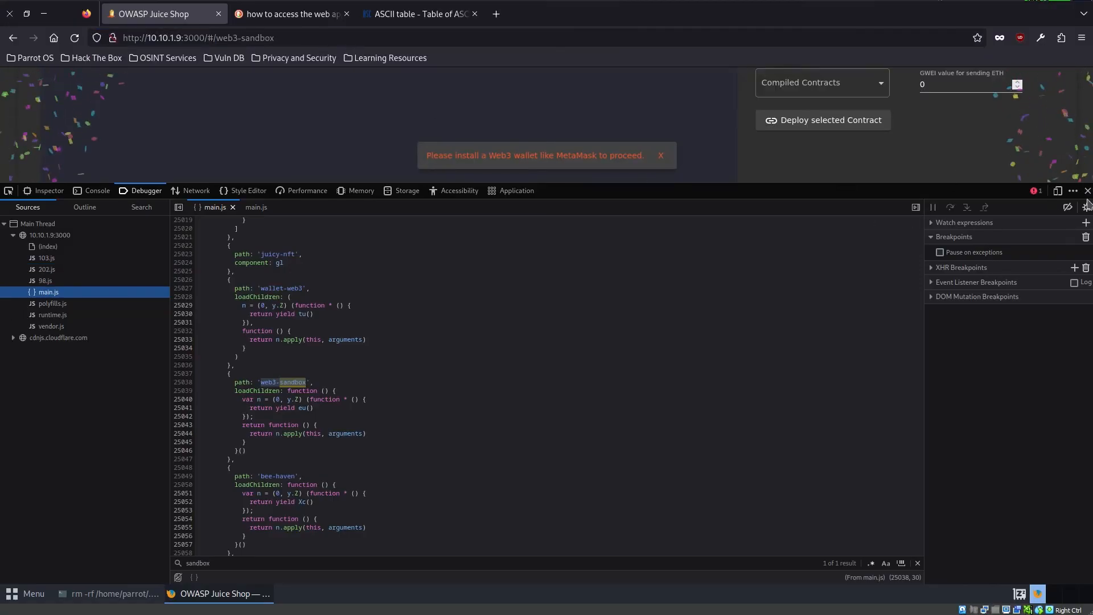
{"action": "left_click", "coordinate": [1087, 191]}
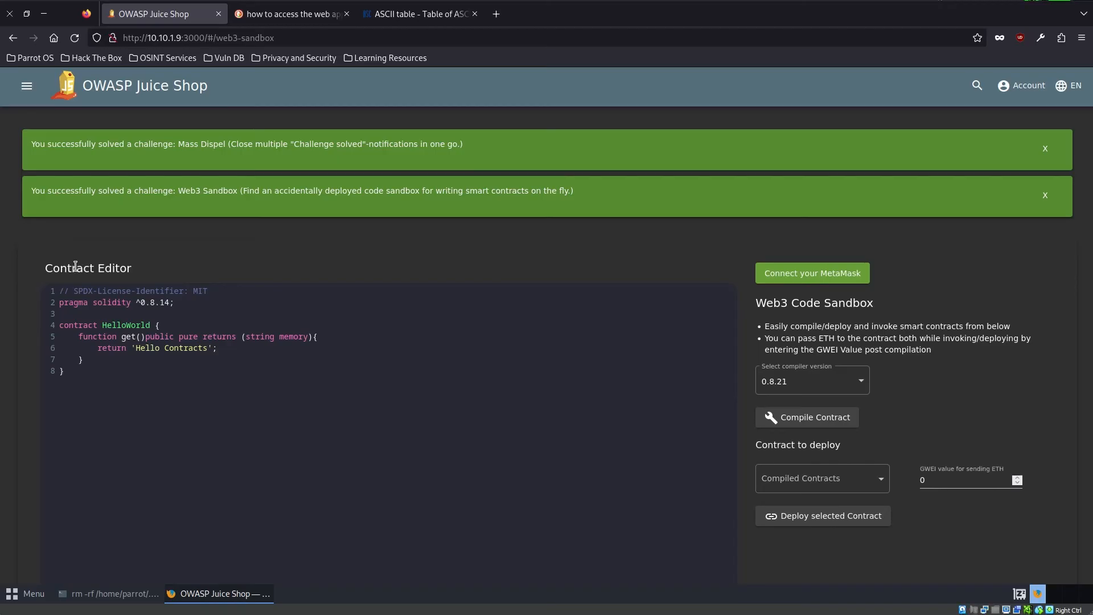
- Open the Zero Stars challenge's hint from the score board, and close the old search and ASCII table tabs
{"action": "left_click", "coordinate": [26, 86]}
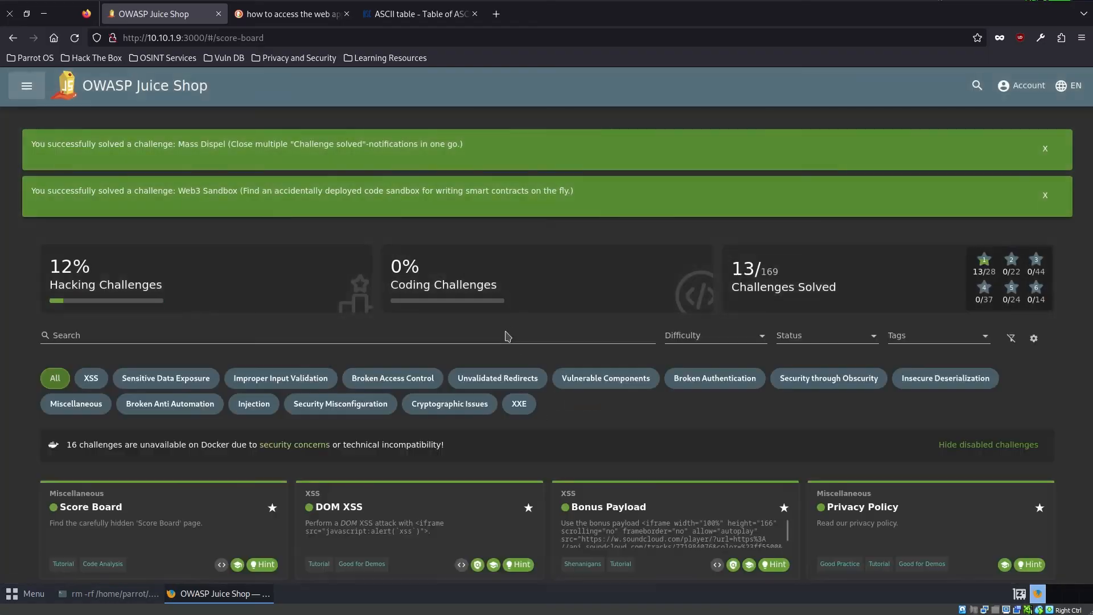
{"action": "scroll", "coordinate": [465, 417], "scroll_direction": "down", "scroll_amount": 7}
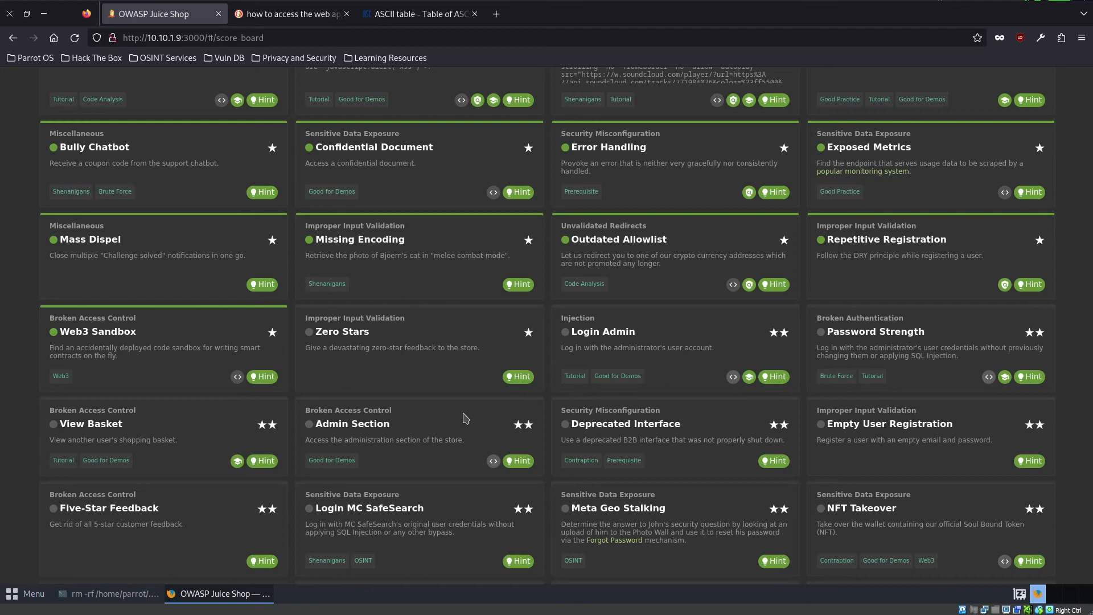
{"action": "left_click", "coordinate": [517, 374]}
{"action": "left_click", "coordinate": [397, 11]}
{"action": "key", "text": "ctrl+w"}
{"action": "key", "text": "ctrl+w"}
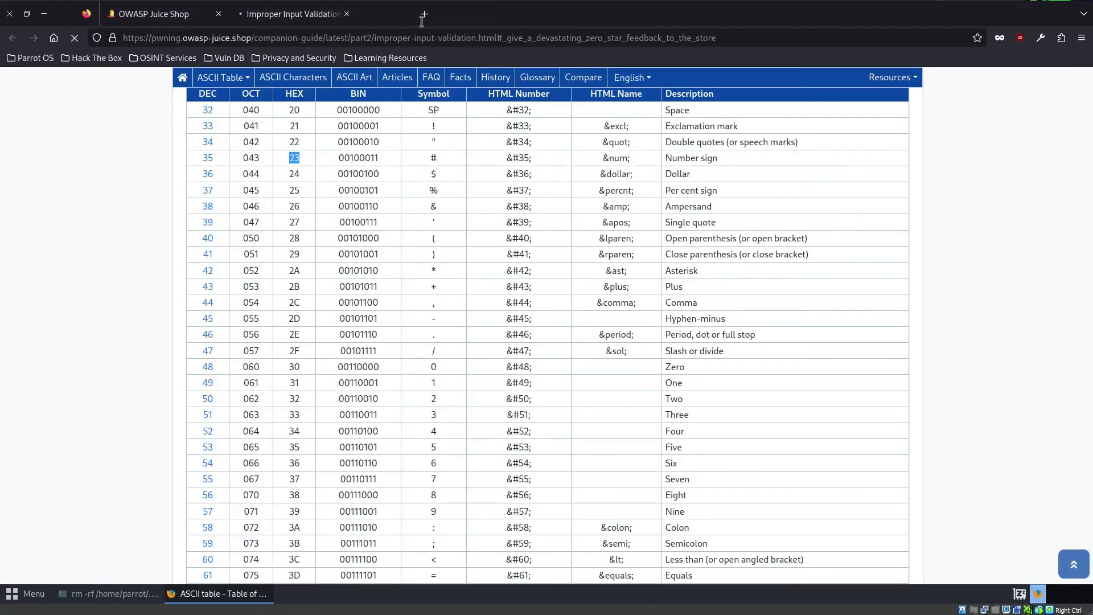
- Read the companion guide's hint for giving a devastating zero-star feedback to the store
{"action": "scroll", "coordinate": [314, 259], "scroll_direction": "down", "scroll_amount": 4}
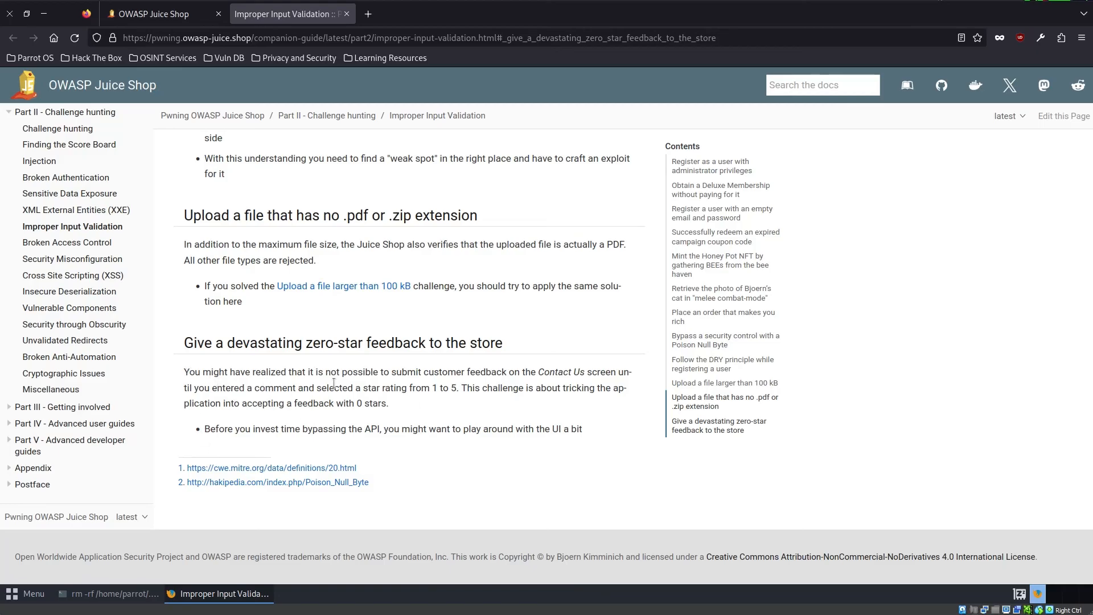
{"action": "triple_click", "coordinate": [180, 373]}
{"action": "left_click", "coordinate": [610, 422]}
{"action": "triple_click", "coordinate": [367, 443]}
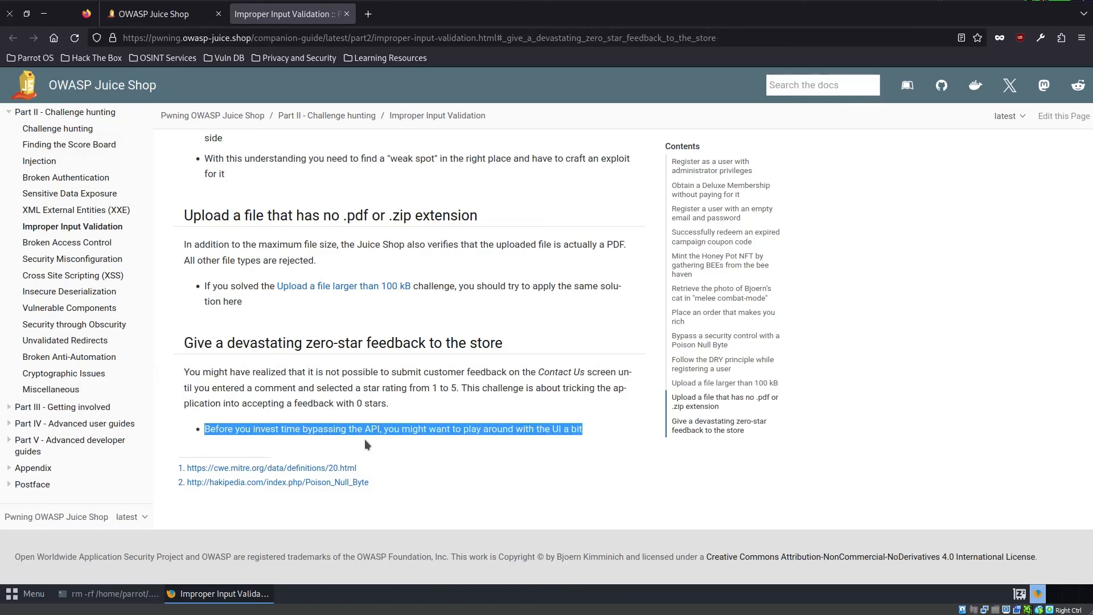
{"action": "left_click", "coordinate": [574, 422]}
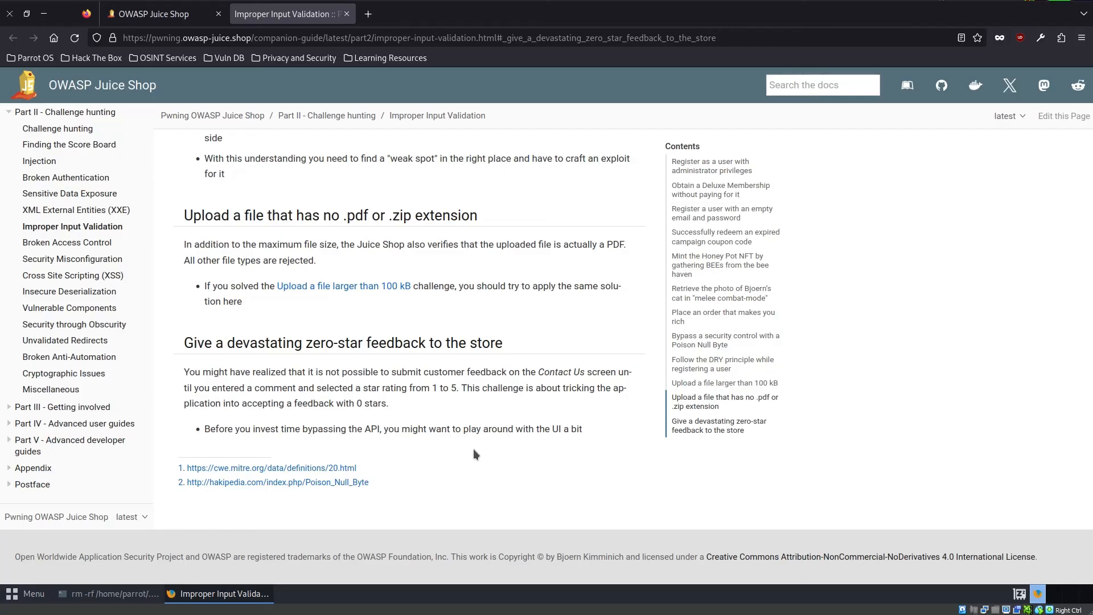
- Return to Juice Shop and open the Customer Feedback form
{"action": "left_click", "coordinate": [154, 14]}
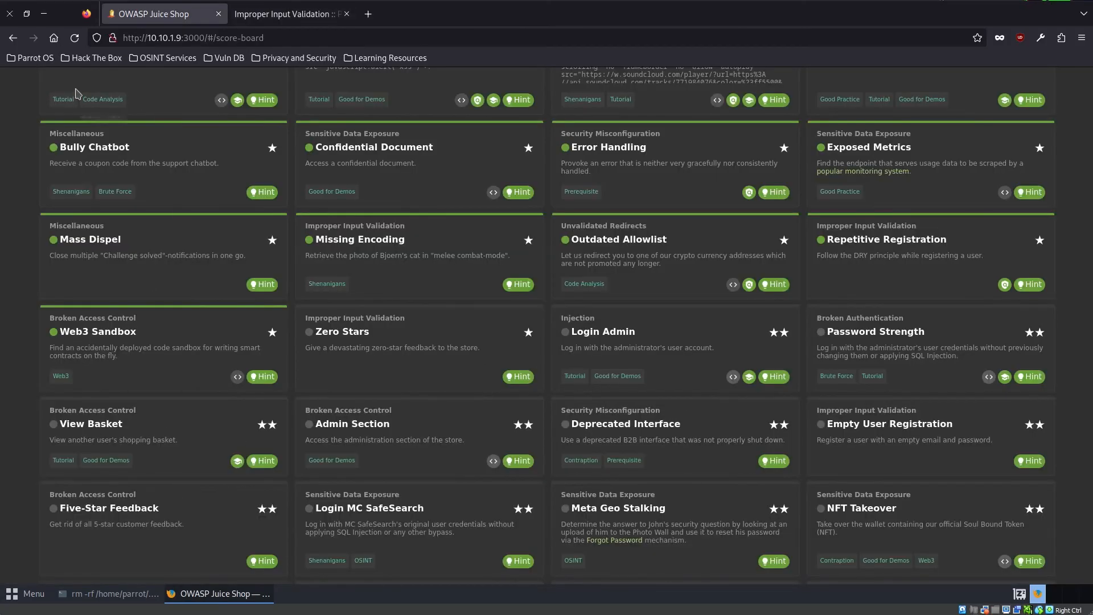
{"action": "scroll", "coordinate": [77, 94], "scroll_direction": "up", "scroll_amount": 9}
{"action": "left_click", "coordinate": [23, 85]}
{"action": "left_click", "coordinate": [120, 144]}
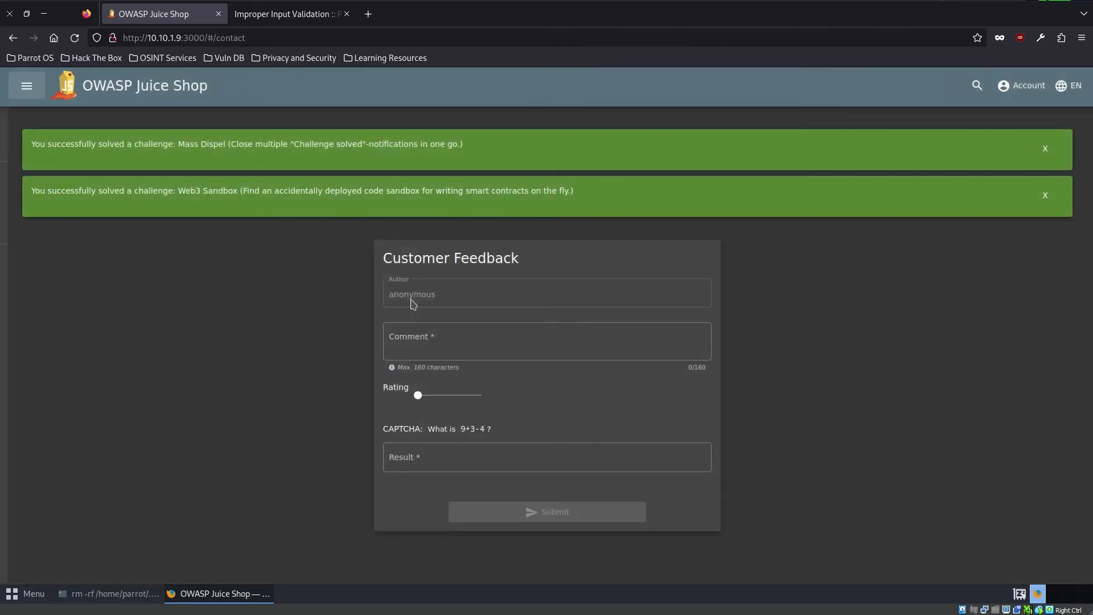
- Enter "zero star" as the feedback comment and move on to the CAPTCHA result
{"action": "left_click", "coordinate": [437, 335]}
{"action": "type", "text": "z"}
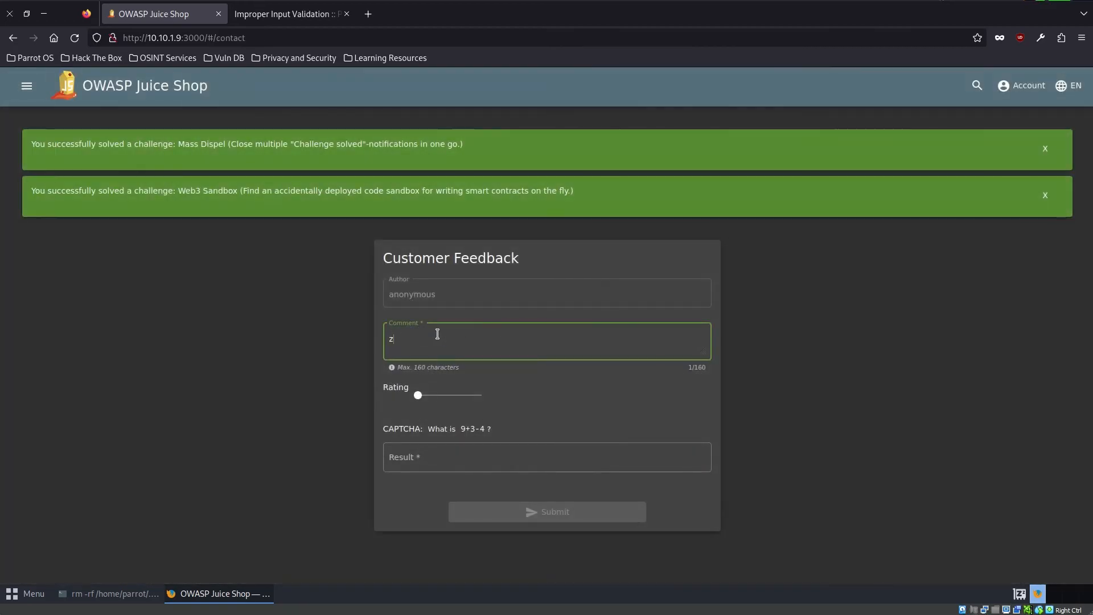
{"action": "type", "text": "ero star"}
{"action": "key", "text": "Tab"}
{"action": "key", "text": "Tab"}
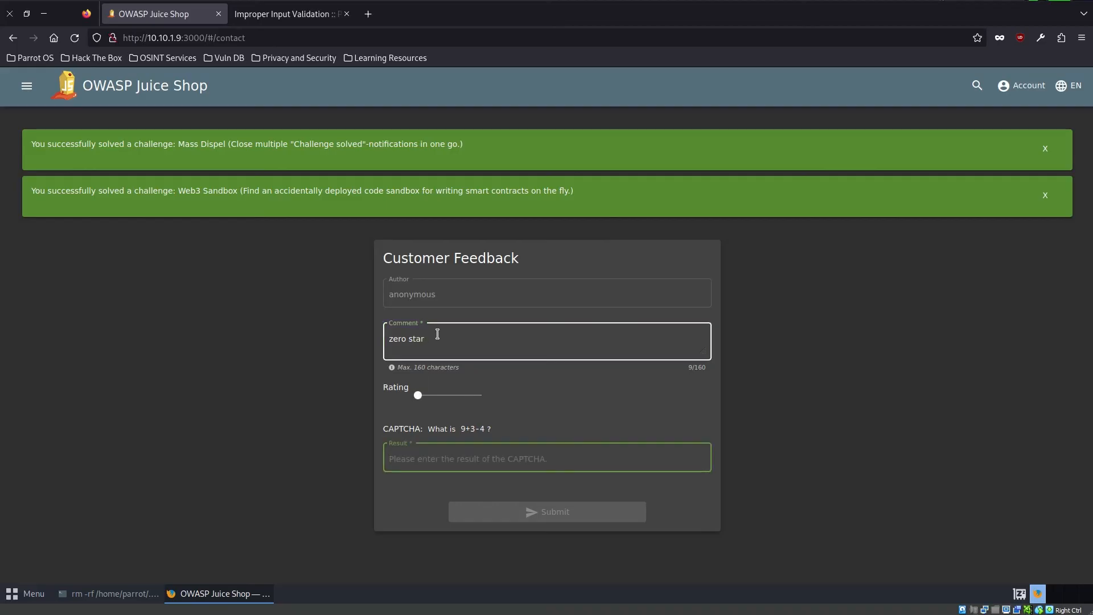
{"action": "right_click", "coordinate": [220, 361]}
{"action": "left_click", "coordinate": [284, 482]}
{"action": "mouse_move", "coordinate": [94, 595]}
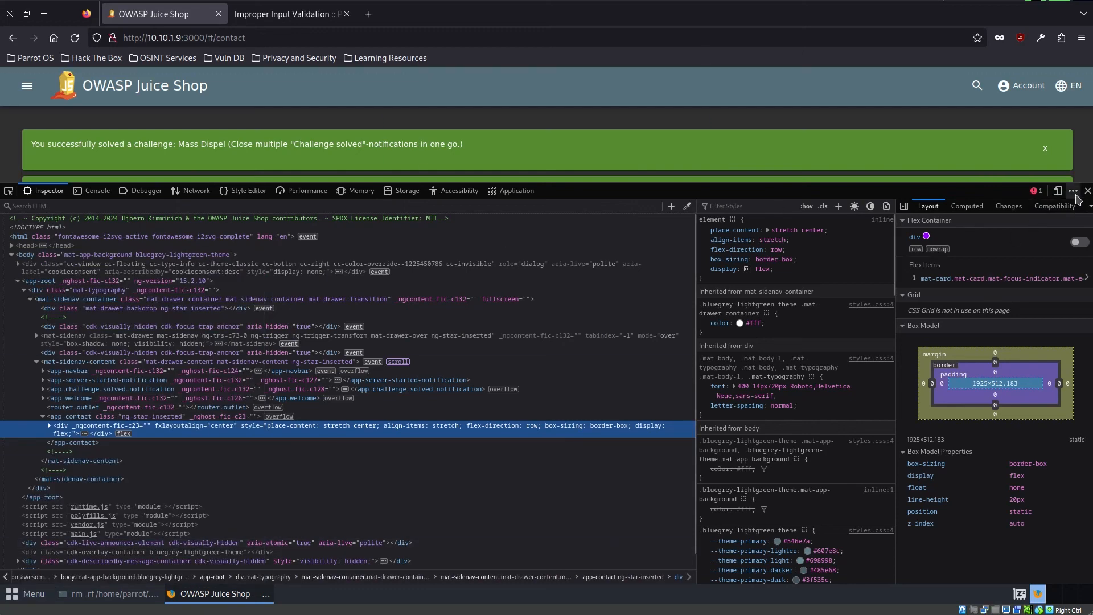
{"action": "left_click", "coordinate": [1087, 191]}
- Find the proxy options in the Firefox settings and choose manual proxy configuration
{"action": "left_click", "coordinate": [1081, 37]}
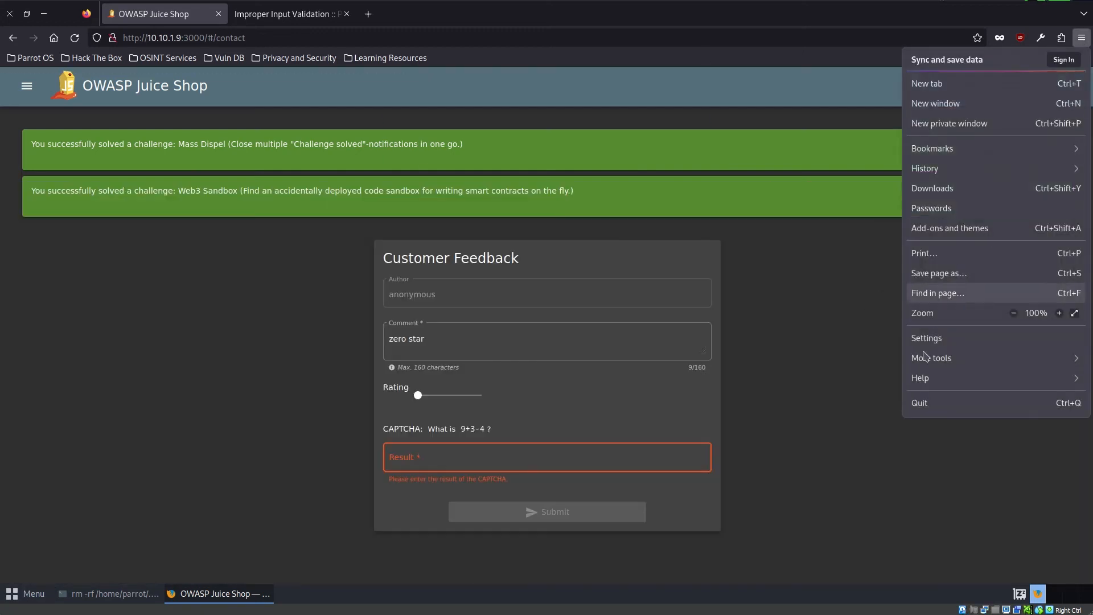
{"action": "left_click", "coordinate": [926, 338]}
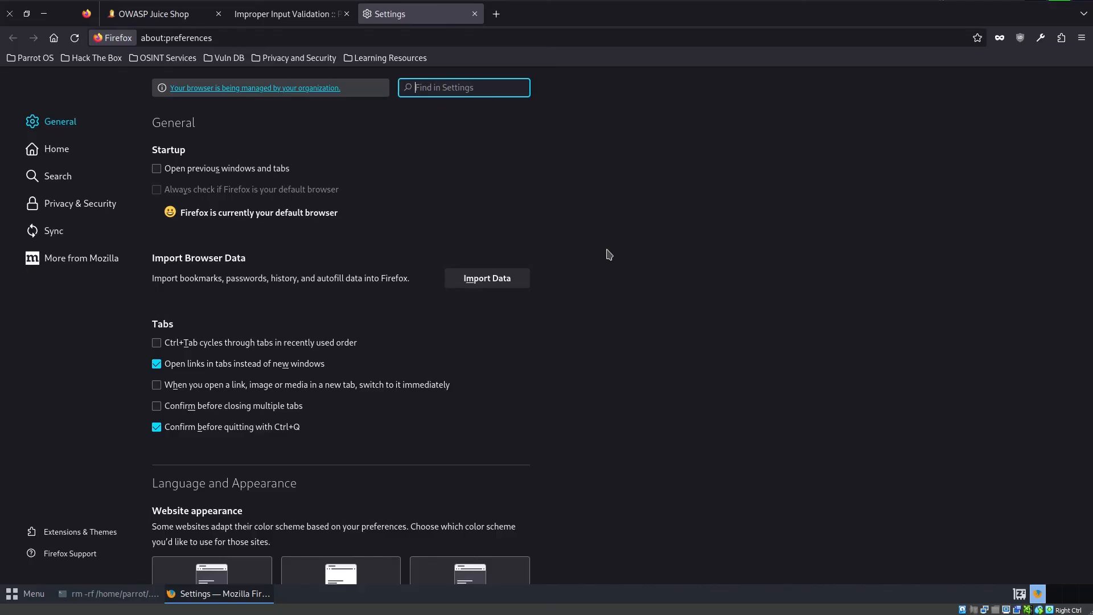
{"action": "type", "text": "proxy"}
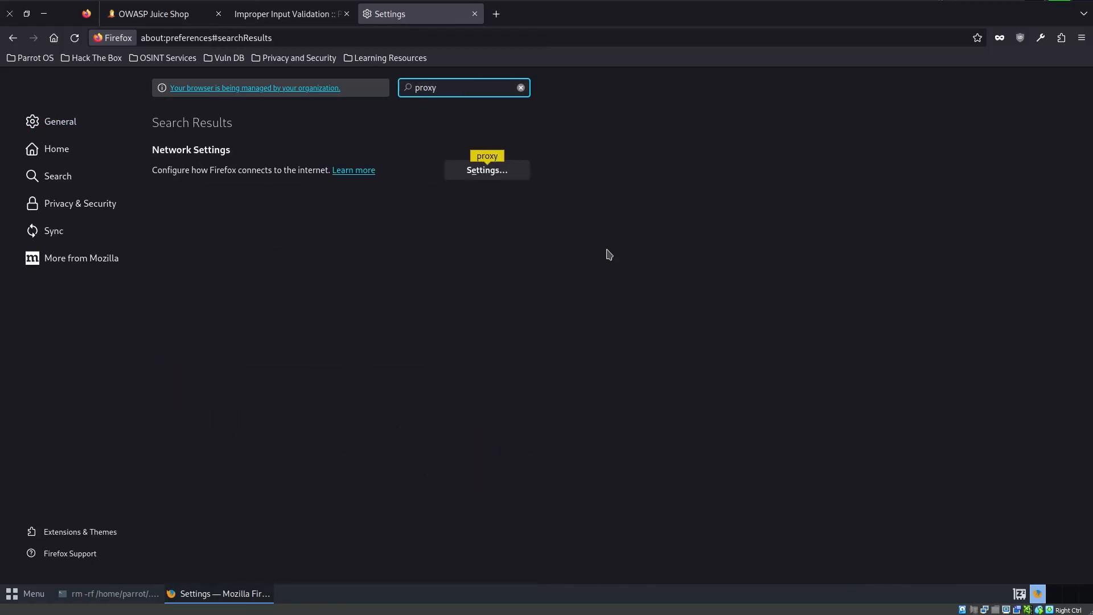
{"action": "left_click", "coordinate": [486, 170]}
{"action": "left_click", "coordinate": [348, 220]}
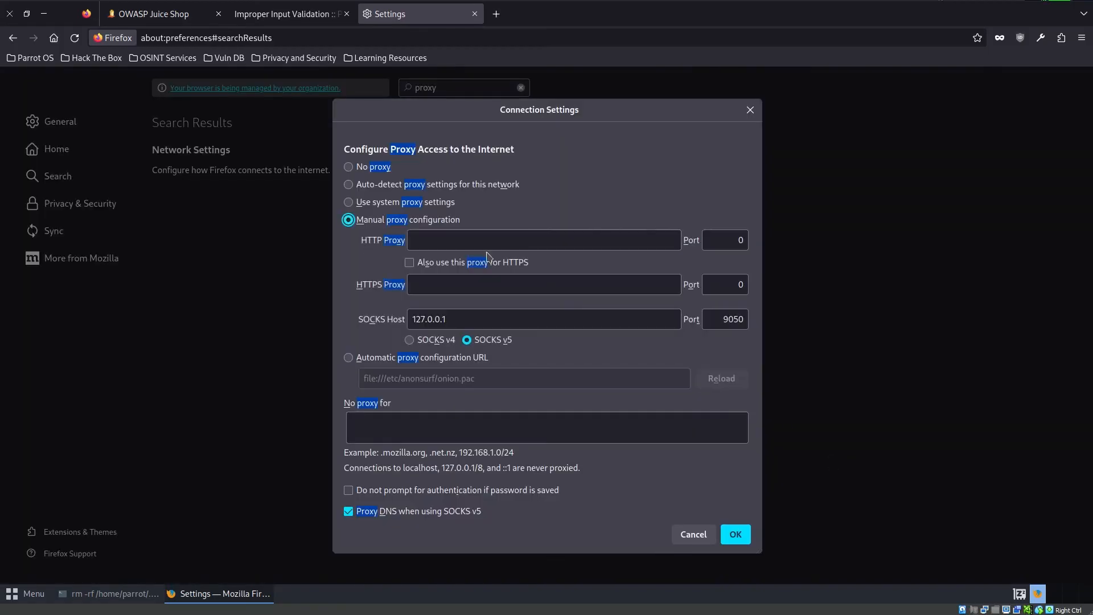
- Set the HTTP proxy to localhost with port 8080
{"action": "left_click", "coordinate": [523, 245]}
{"action": "type", "text": "localhost"}
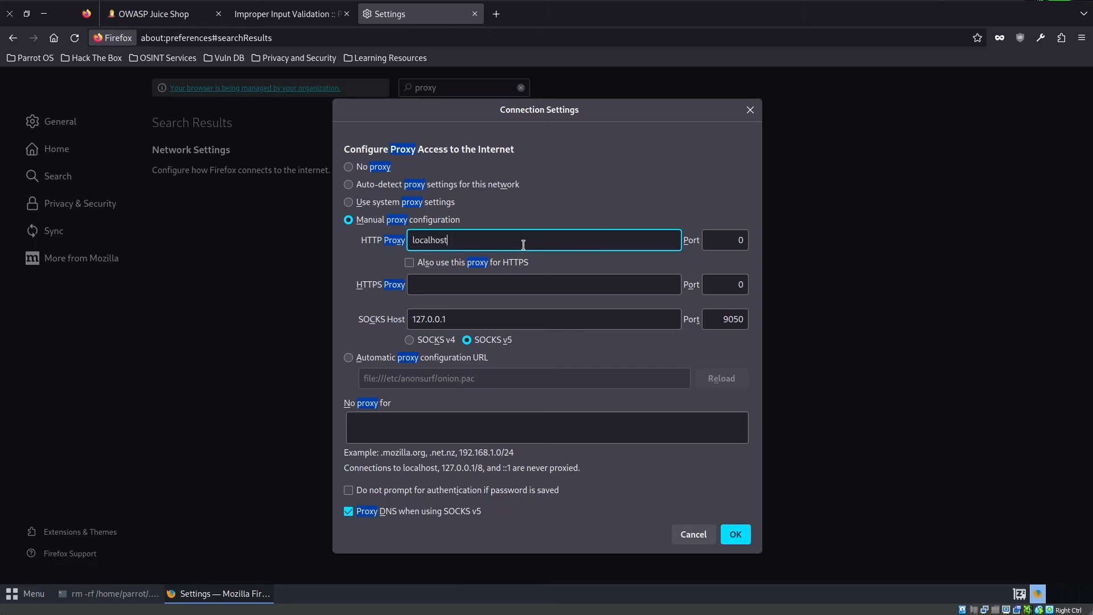
{"action": "key", "text": "Tab"}
{"action": "type", "text": "8080"}
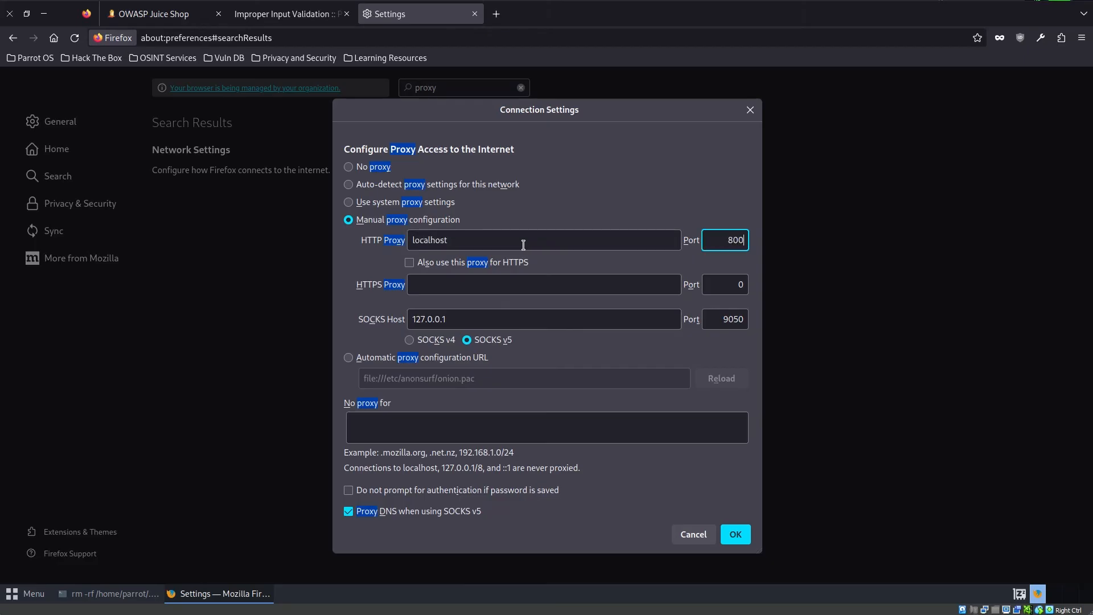
{"action": "key", "text": "BackSpace"}
{"action": "key", "text": "BackSpace"}
{"action": "key", "text": "BackSpace"}
{"action": "type", "text": "8008"}
{"action": "key", "text": "BackSpace"}
{"action": "key", "text": "BackSpace"}
{"action": "key", "text": "BackSpace"}
{"action": "type", "text": "080"}
- Set the HTTPS proxy to localhost with port 8080 and save the connection settings
{"action": "key", "text": "Tab"}
{"action": "key", "text": "Tab"}
{"action": "type", "text": "80"}
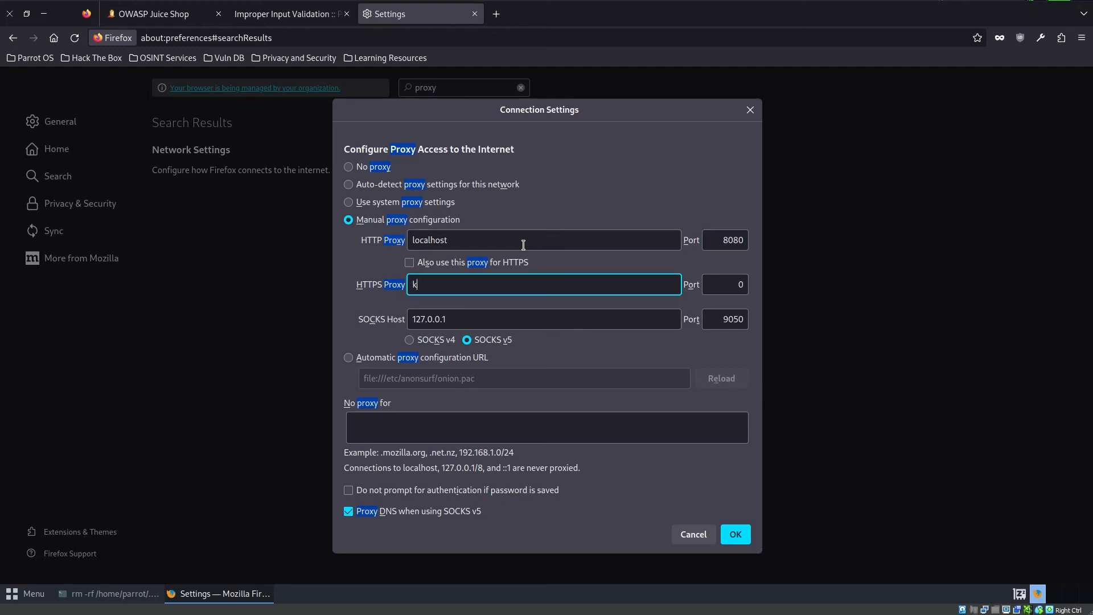
{"action": "key", "text": "BackSpace"}
{"action": "key", "text": "BackSpace"}
{"action": "type", "text": "localhost"}
{"action": "key", "text": "Tab"}
{"action": "type", "text": "8080"}
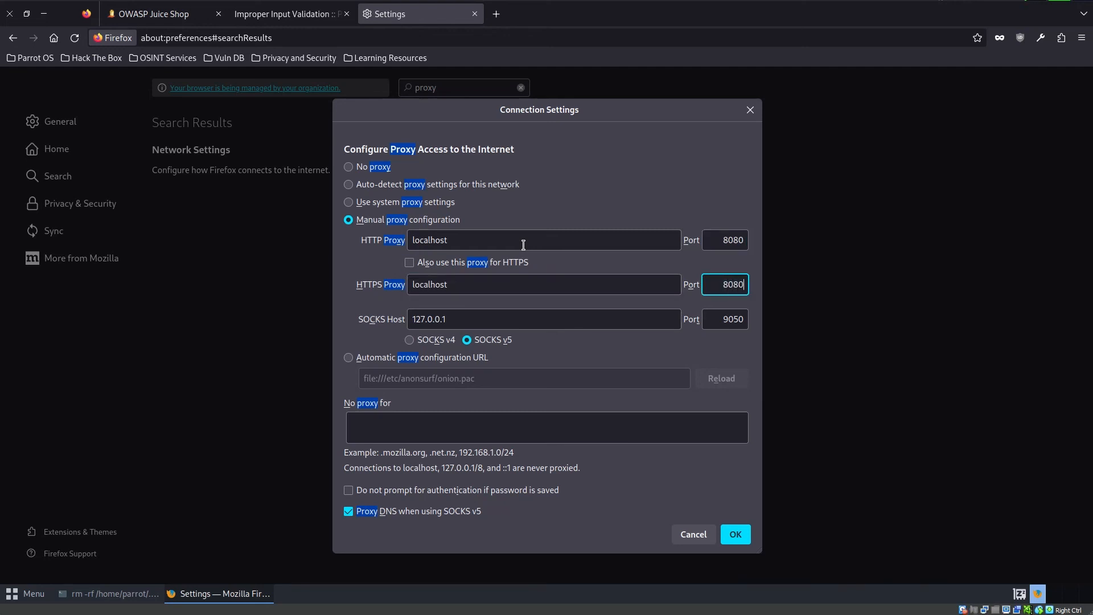
{"action": "left_click", "coordinate": [734, 533]}
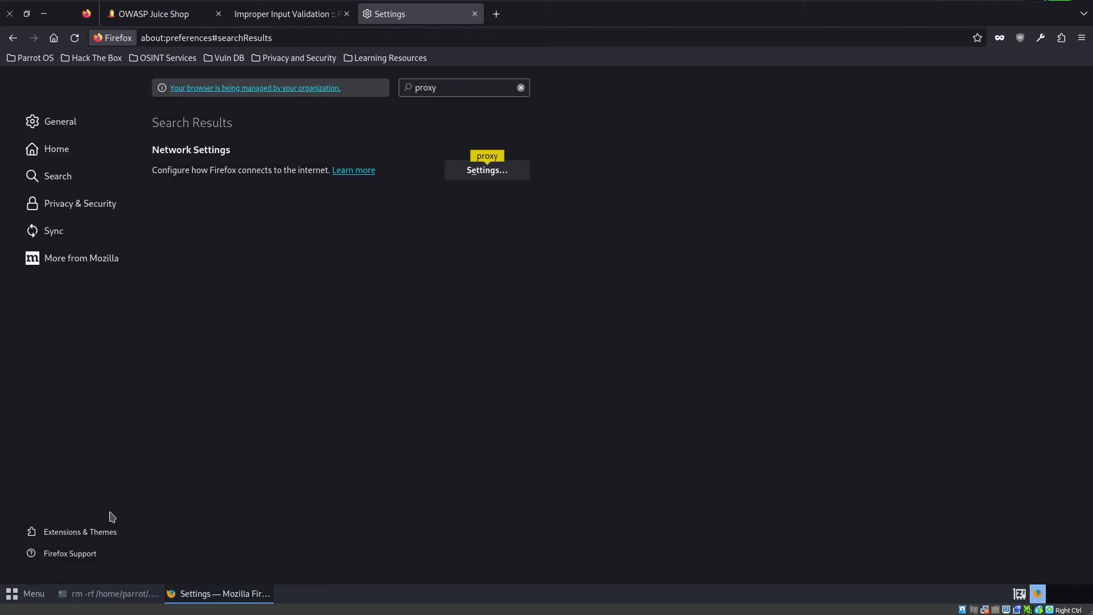
- Launch Burp Suite Community Edition with a temporary project and Burp defaults, and open its Proxy intercept view
{"action": "key", "text": "super"}
{"action": "type", "text": "bur"}
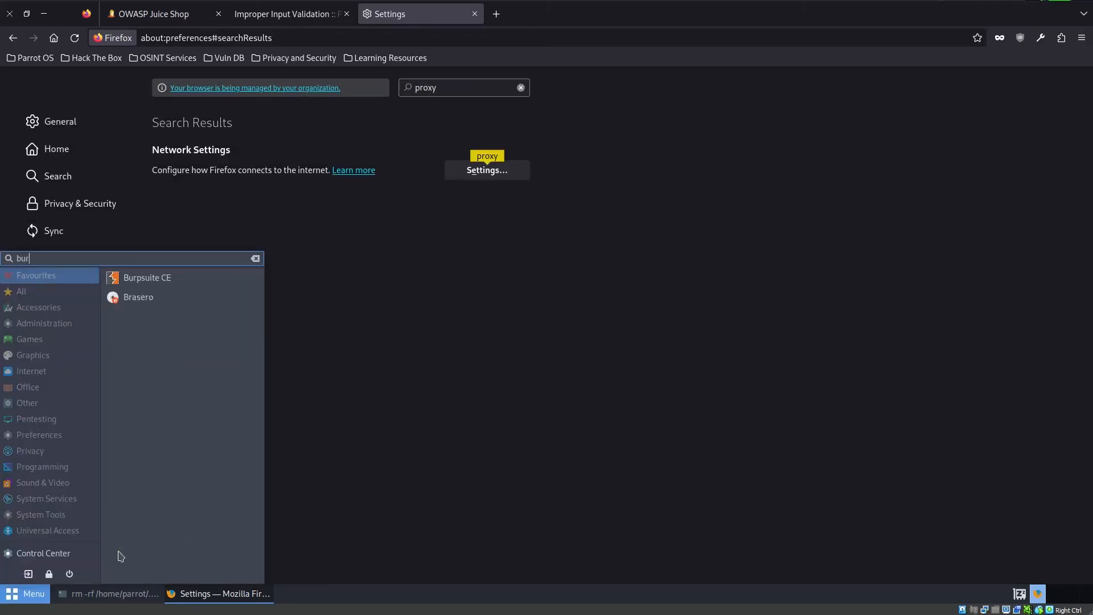
{"action": "key", "text": "Return"}
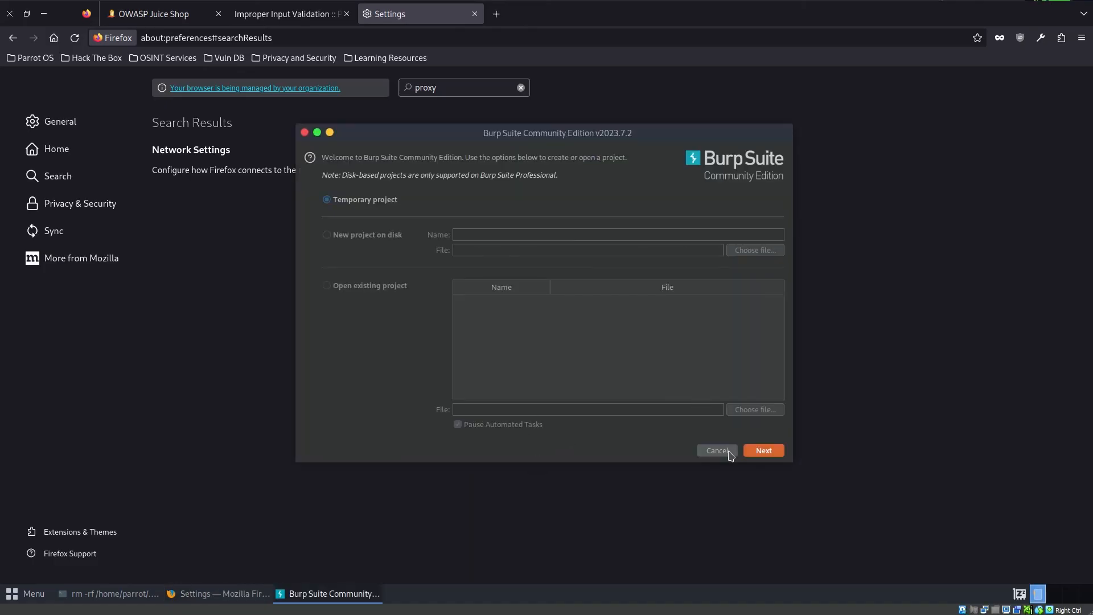
{"action": "left_click", "coordinate": [718, 450]}
{"action": "left_click", "coordinate": [589, 315]}
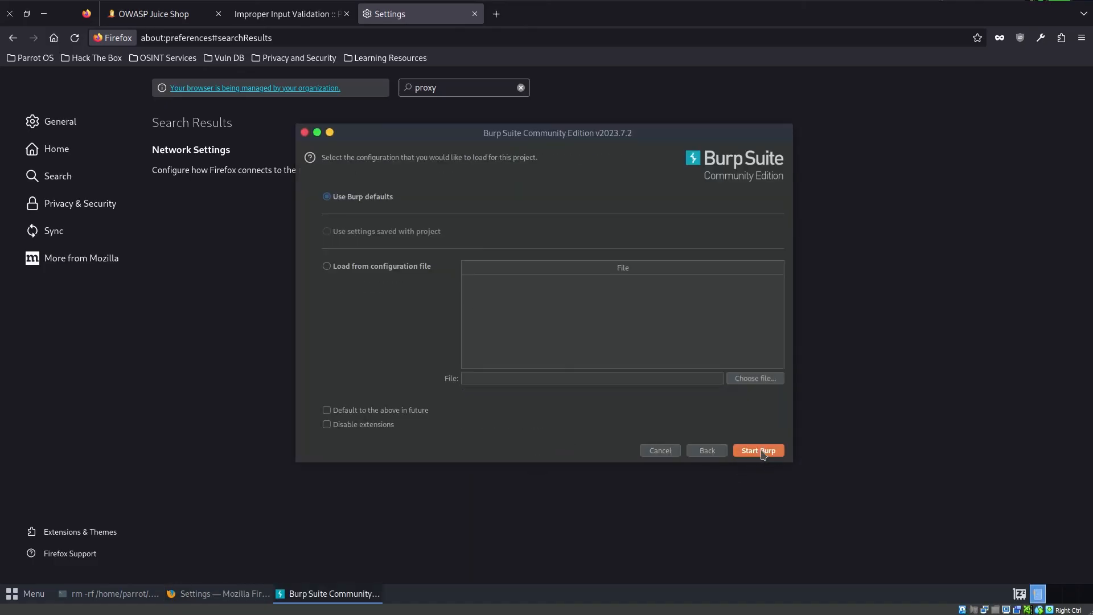
{"action": "left_click", "coordinate": [762, 451]}
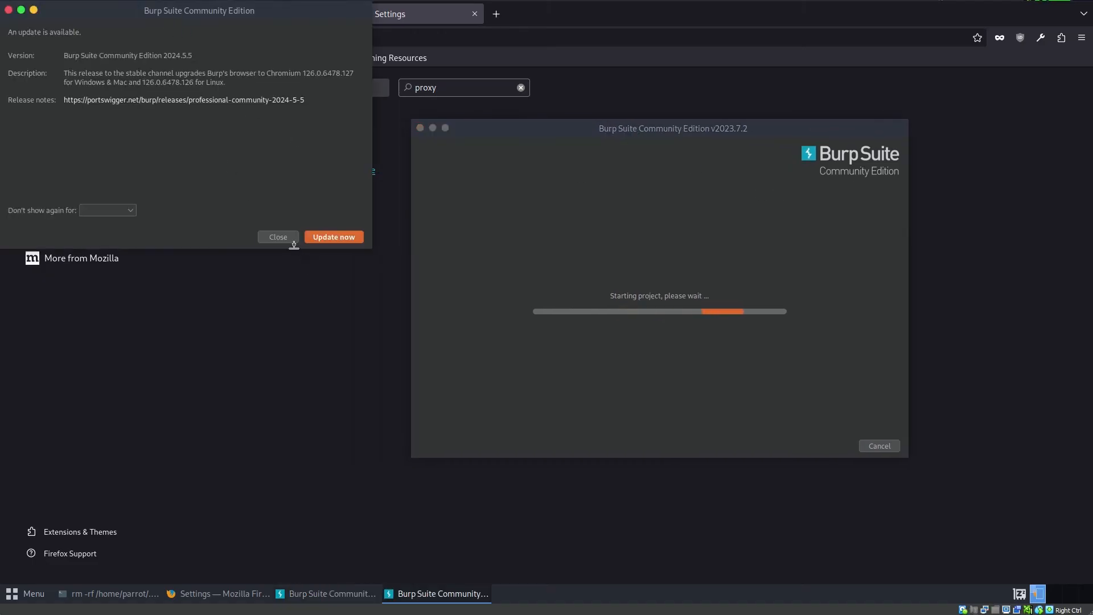
{"action": "left_click", "coordinate": [278, 237]}
{"action": "left_click", "coordinate": [116, 37]}
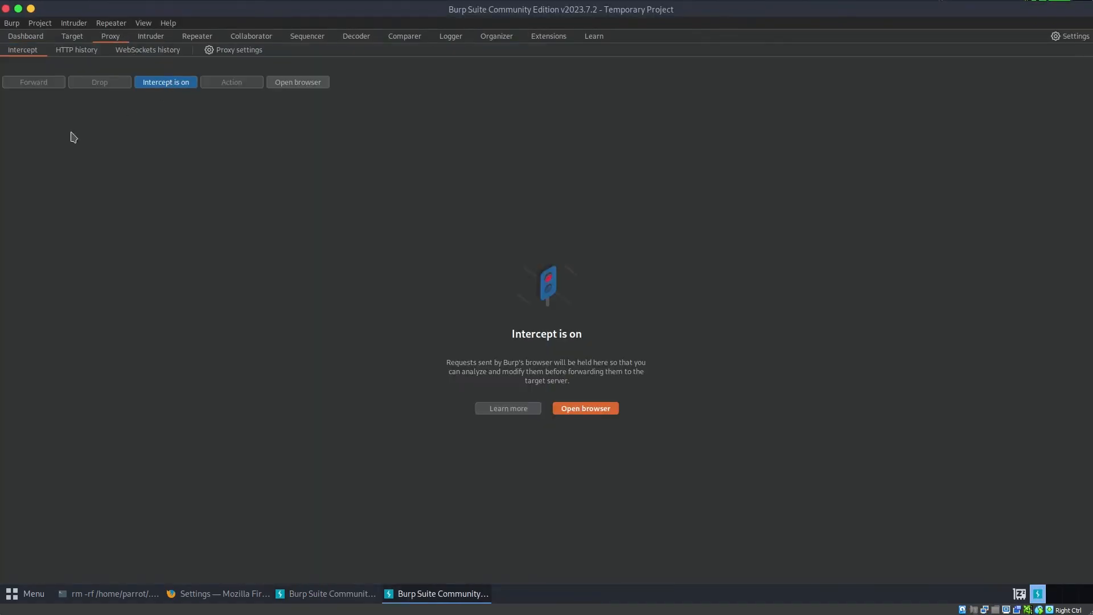
- Switch back to the Juice Shop feedback form in Firefox and enter 8 as the CAPTCHA result
{"action": "mouse_move", "coordinate": [118, 609]}
{"action": "left_click", "coordinate": [224, 593]}
{"action": "left_click", "coordinate": [170, 15]}
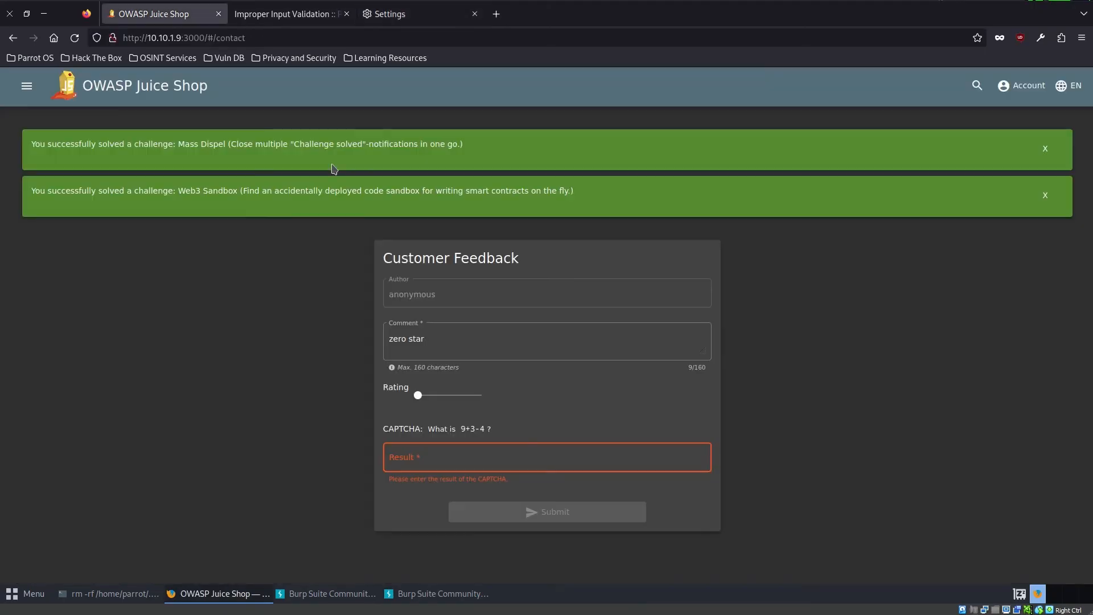
{"action": "left_click", "coordinate": [482, 461]}
{"action": "left_click", "coordinate": [417, 395]}
{"action": "left_click", "coordinate": [455, 467]}
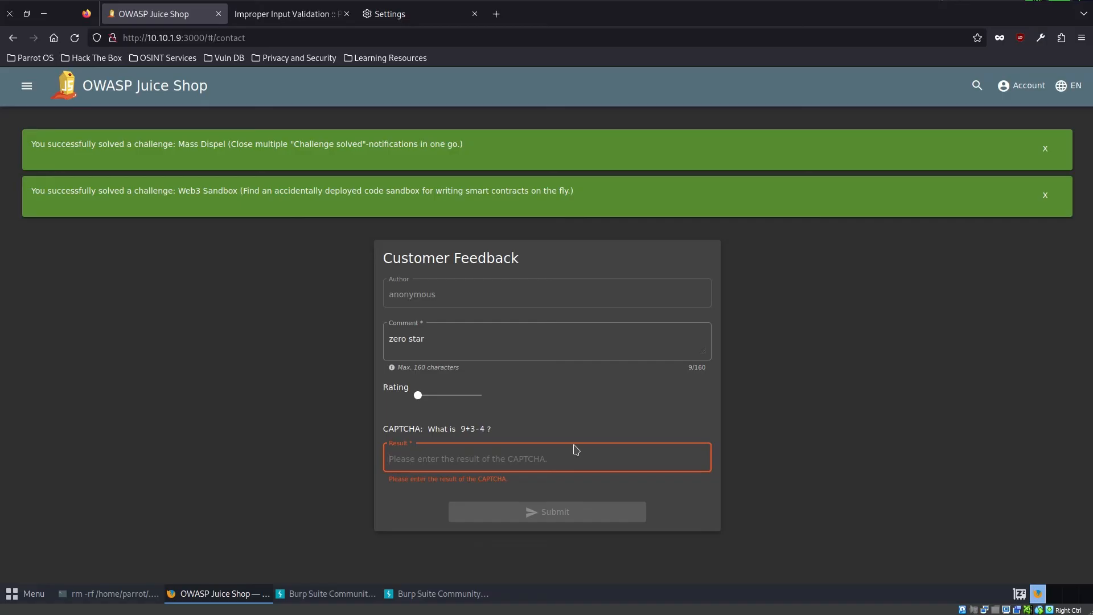
{"action": "type", "text": "8"}
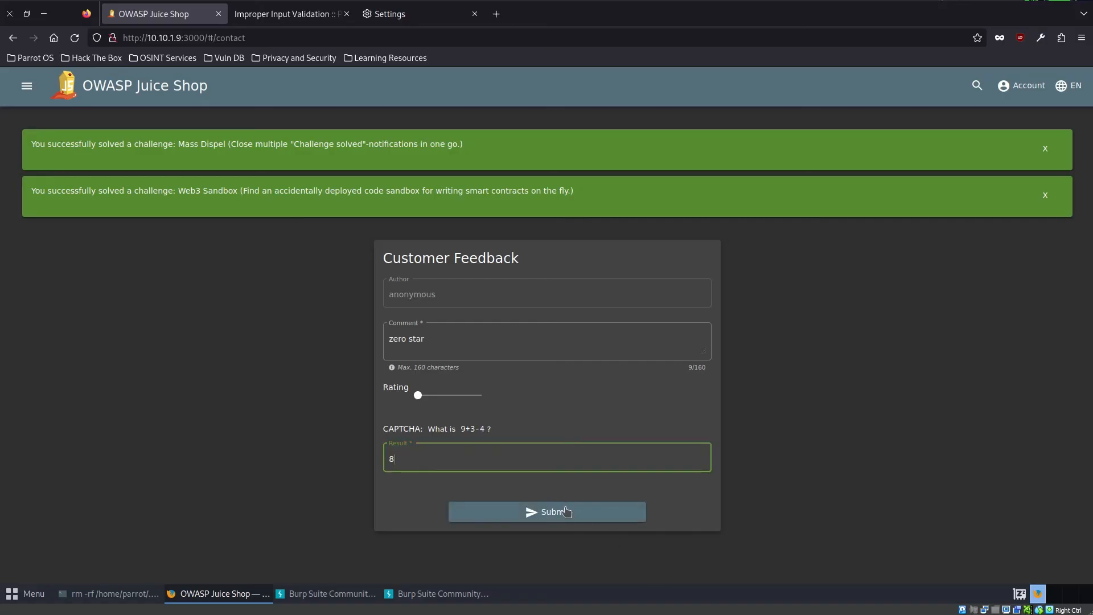
- Close the leftover Burp Suite update notice
{"action": "left_click", "coordinate": [303, 594]}
{"action": "left_click", "coordinate": [279, 236]}
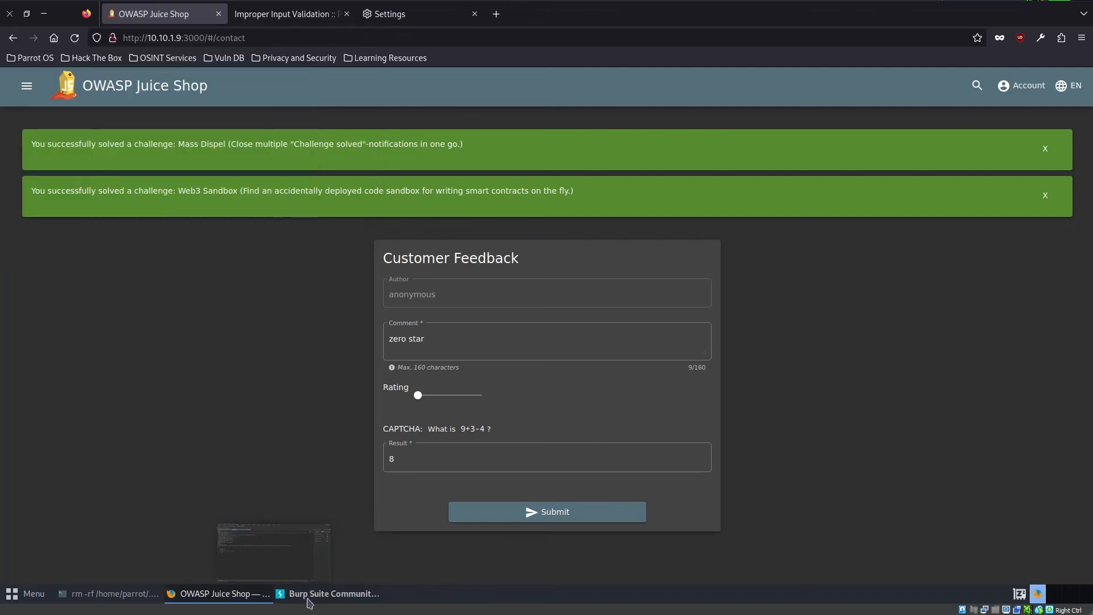
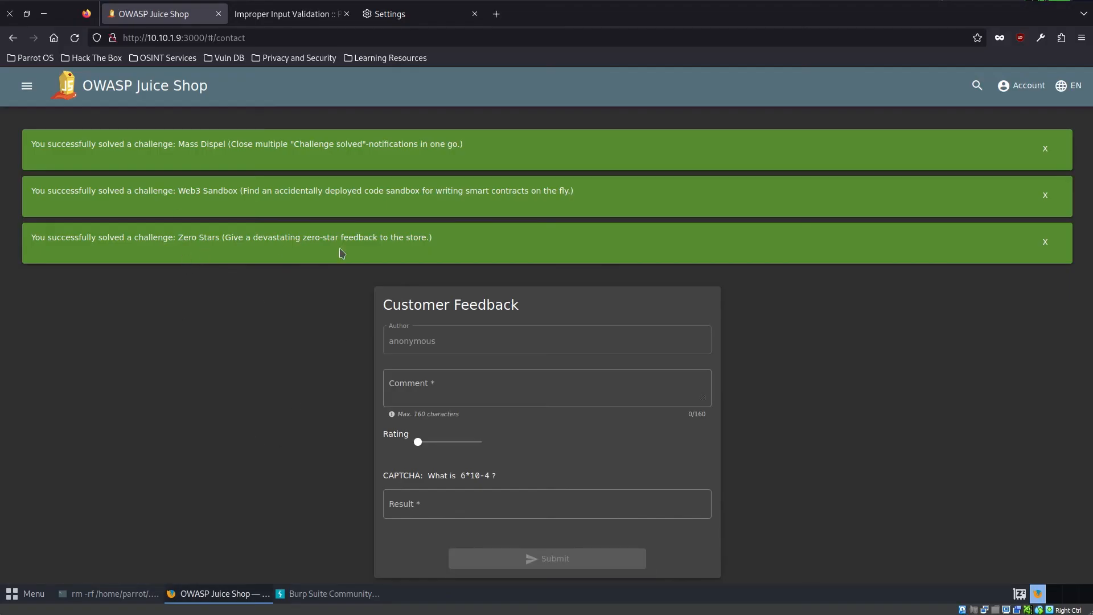
- Go from the customer feedback page to the Juice Shop score board
{"action": "left_click_drag", "start_coordinate": [481, 236], "coordinate": [32, 236]}
{"action": "left_click", "coordinate": [112, 419]}
{"action": "left_click", "coordinate": [28, 87]}
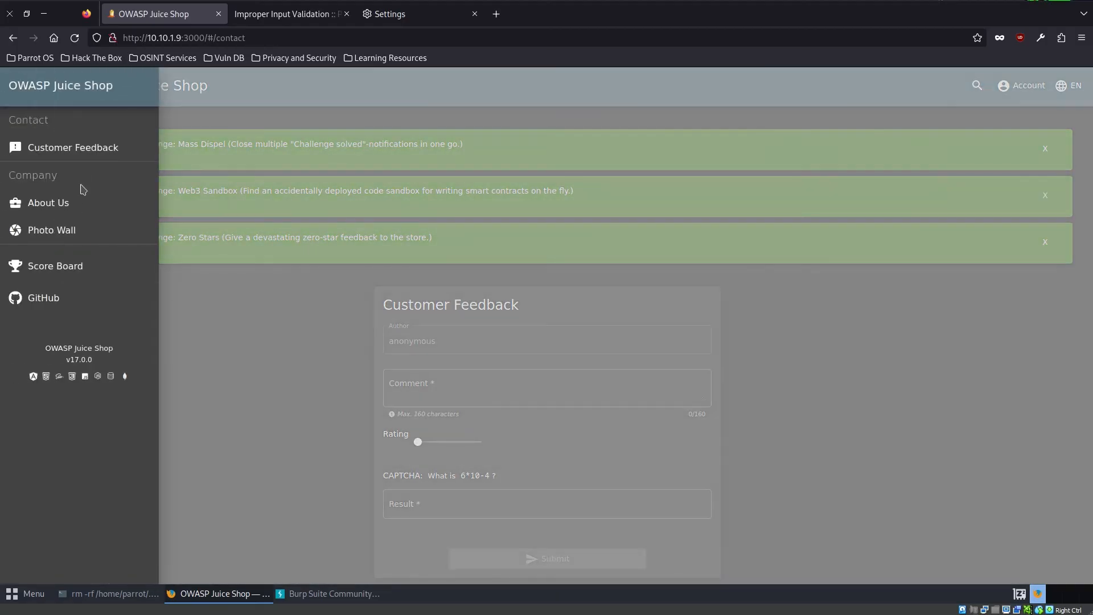
{"action": "left_click", "coordinate": [108, 271]}
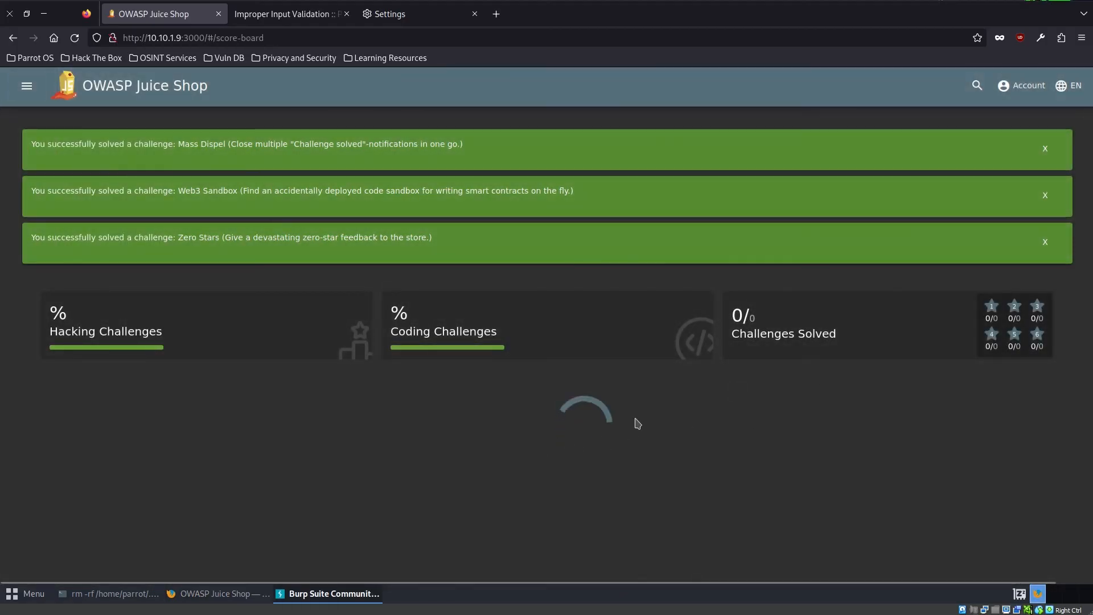
- Dismiss the Mass Dispel, Web3 Sandbox and Zero Stars challenge notifications
{"action": "left_click", "coordinate": [1046, 151]}
{"action": "left_click", "coordinate": [1046, 151]}
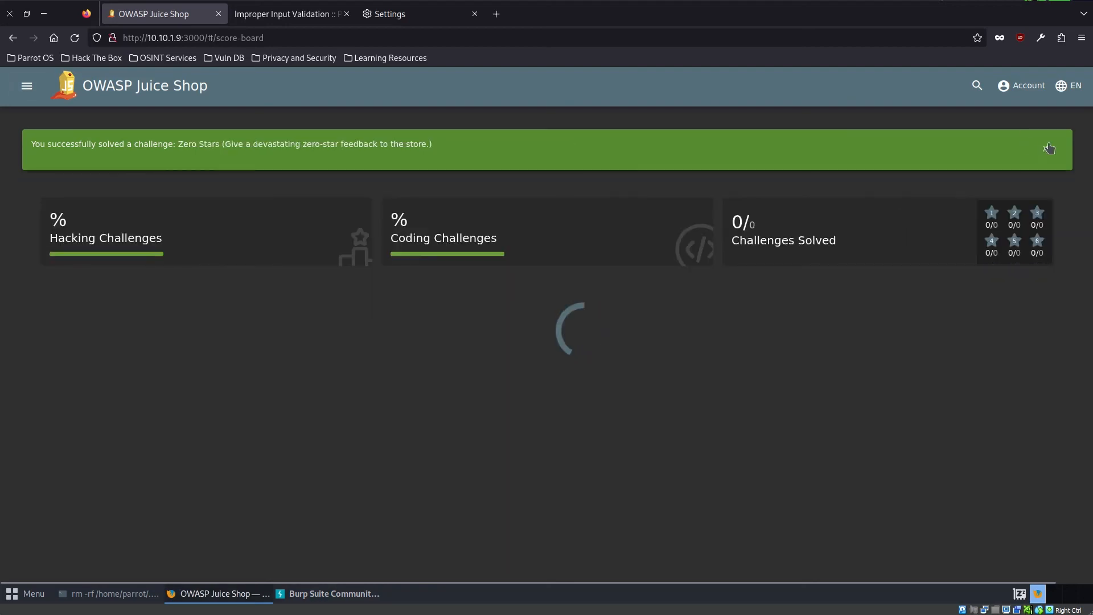
{"action": "left_click", "coordinate": [1046, 148]}
- Turn off request interception in Burp Suite, minimize it and return to the challenge list on the Firefox score board
{"action": "left_click", "coordinate": [331, 593]}
{"action": "left_click", "coordinate": [174, 85]}
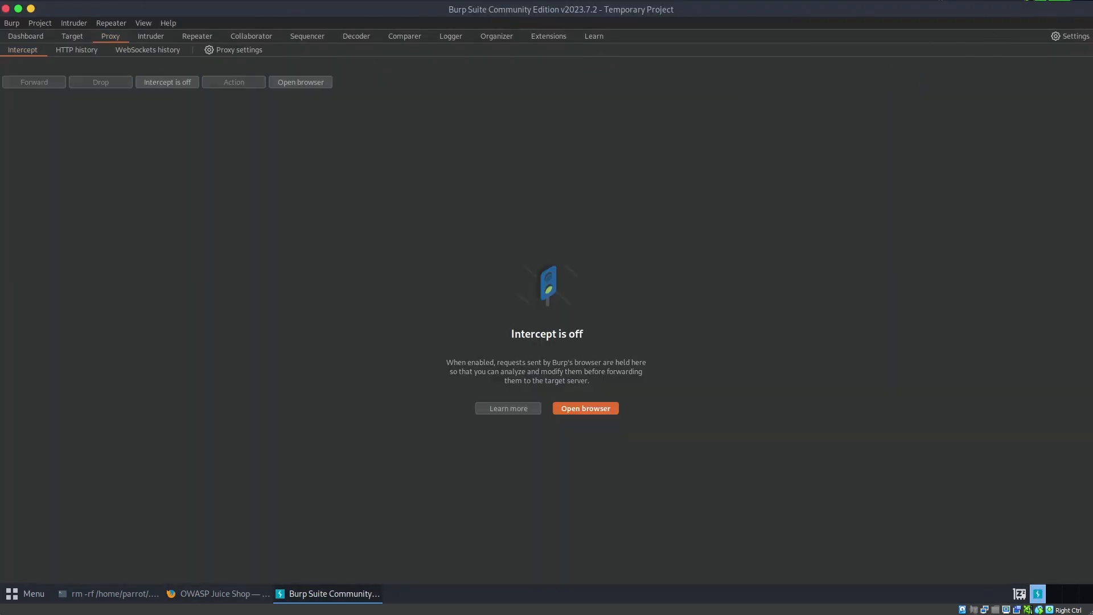
{"action": "left_click", "coordinate": [31, 8]}
{"action": "scroll", "coordinate": [535, 503], "scroll_direction": "down", "scroll_amount": 6}
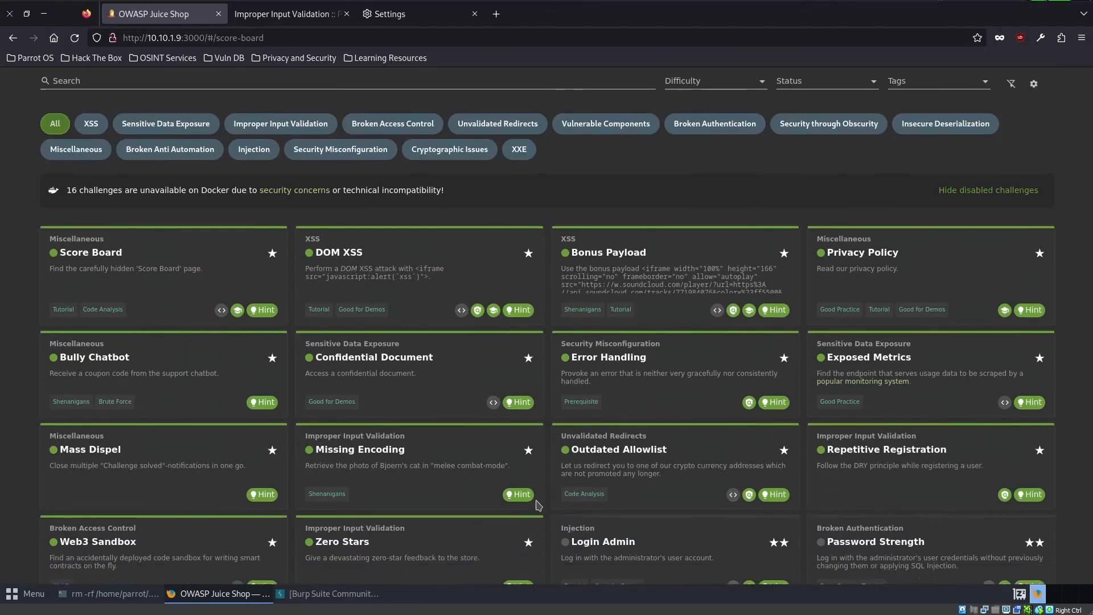